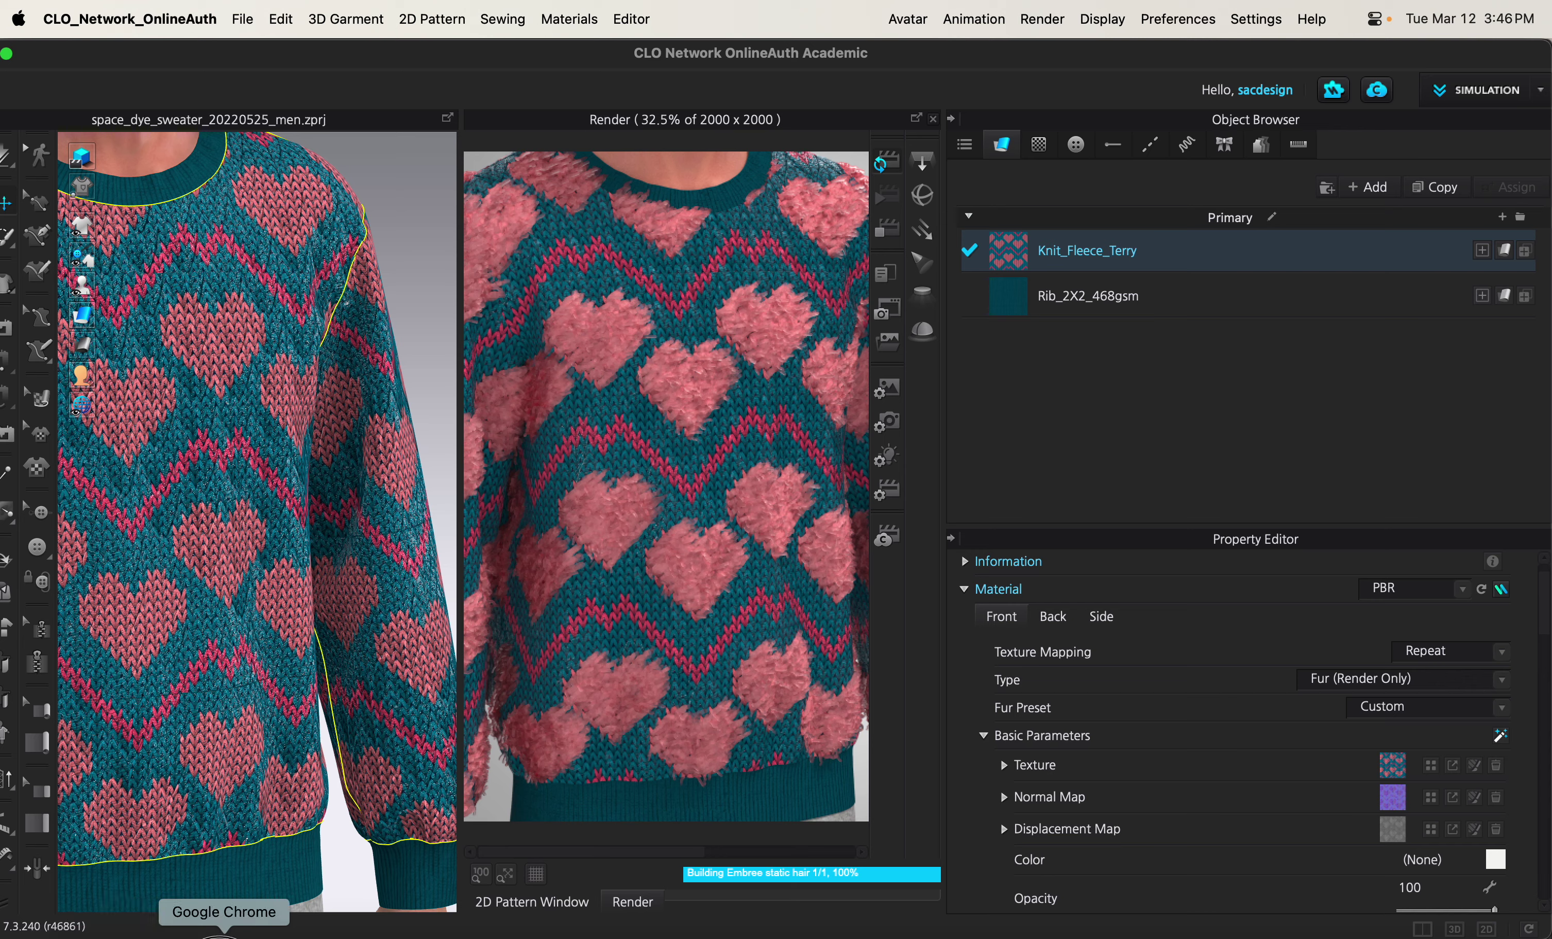
- Switch to Chrome and examine the Adobe Stock results for "knit texture seamless"
click(215, 935)
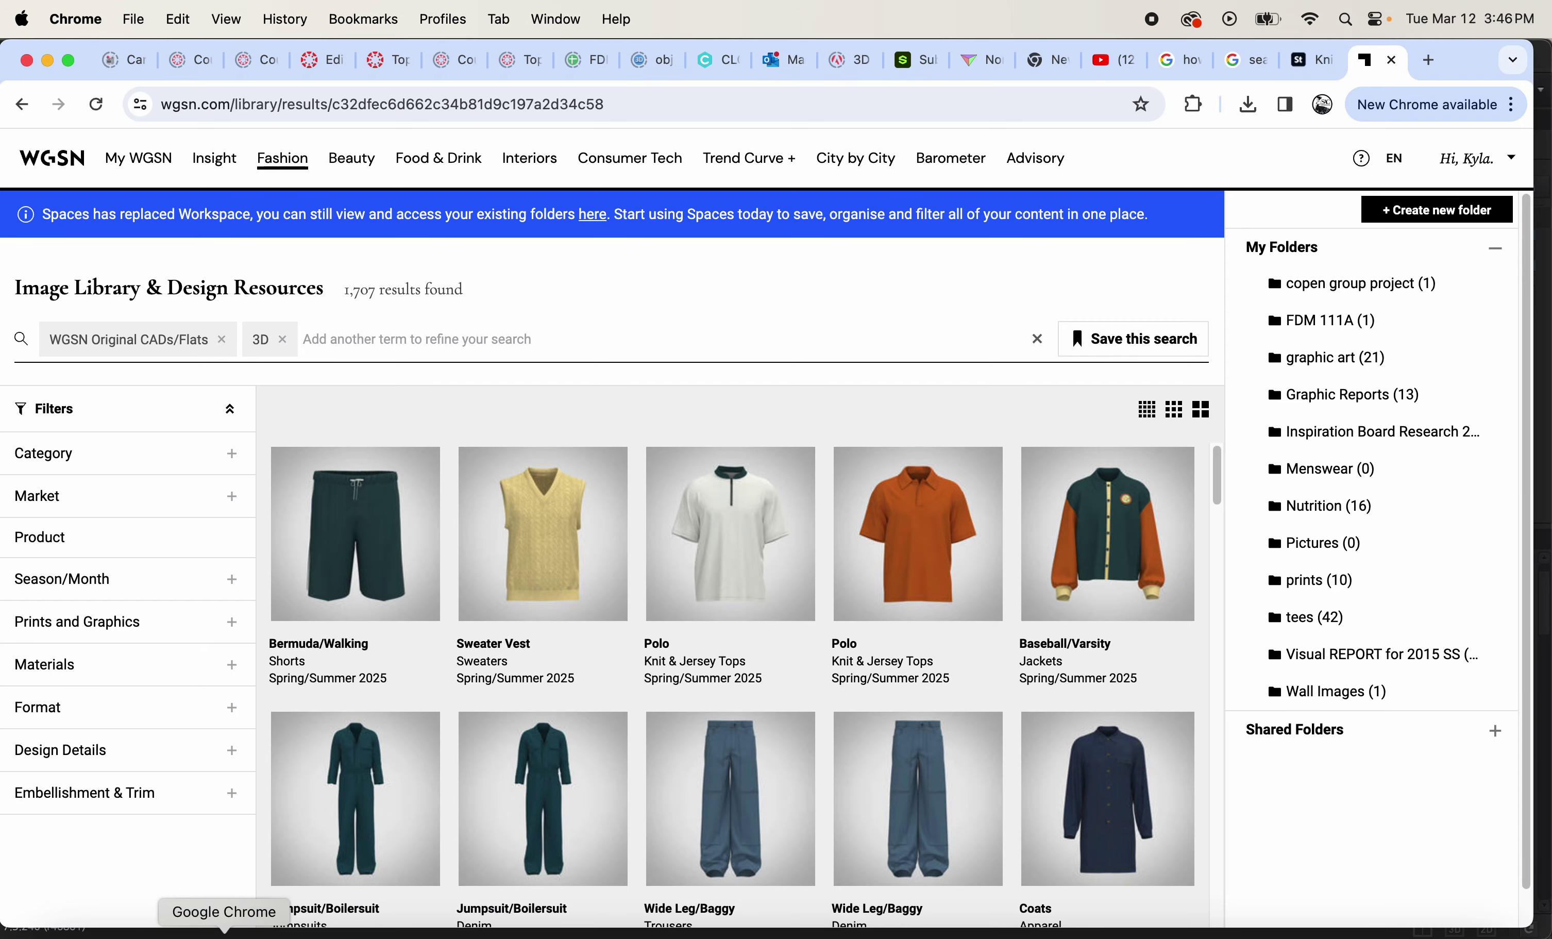
click(1313, 58)
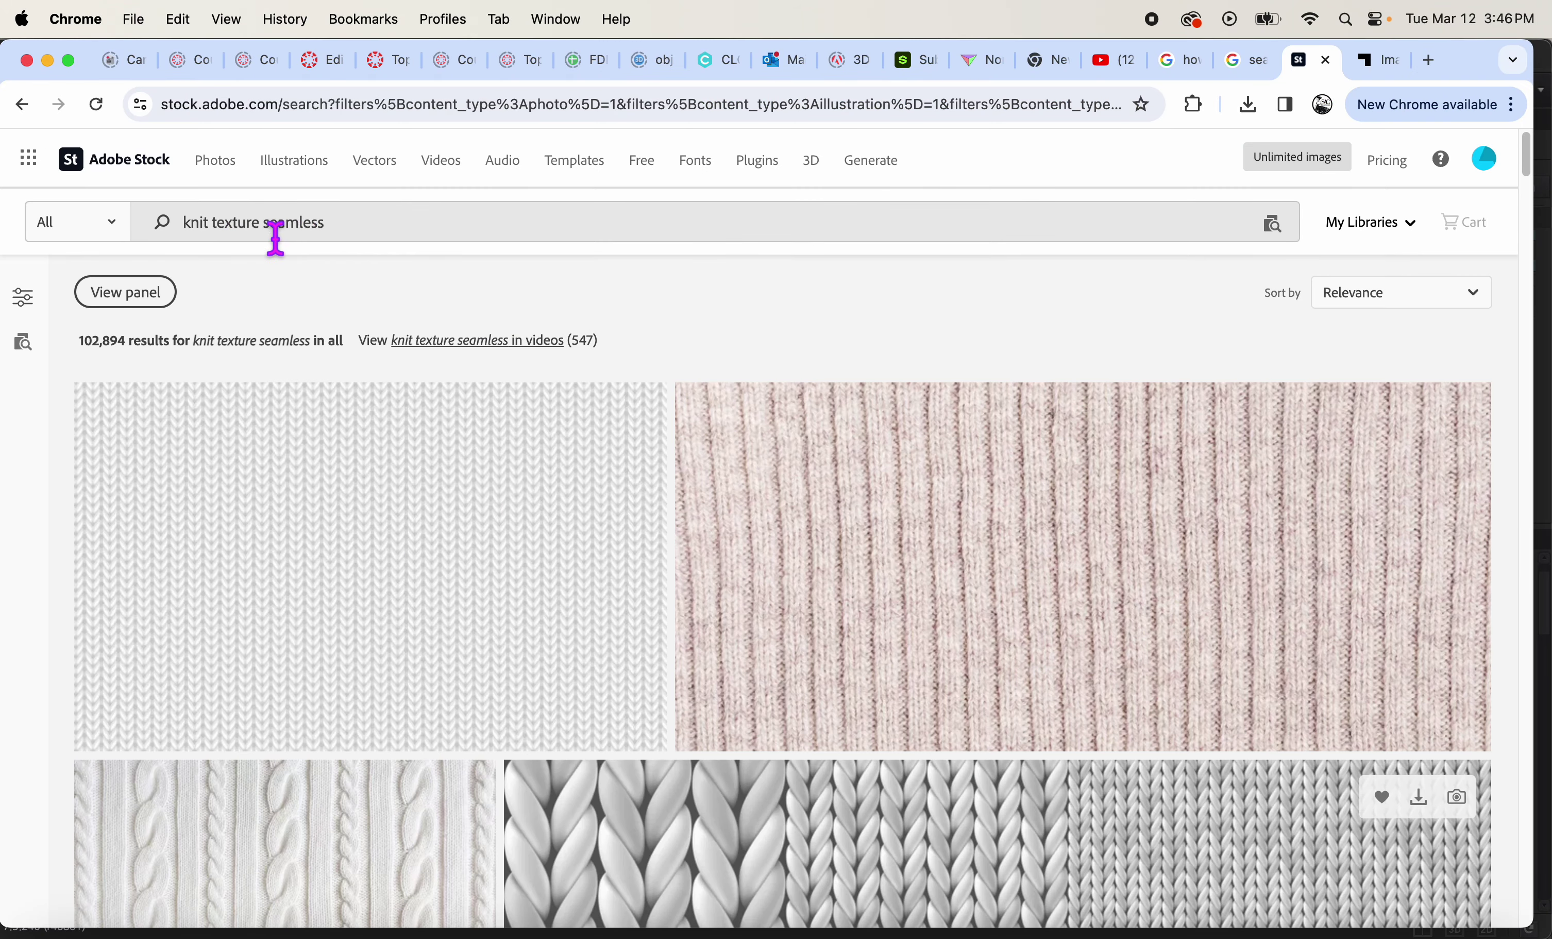
triple_click(275, 236)
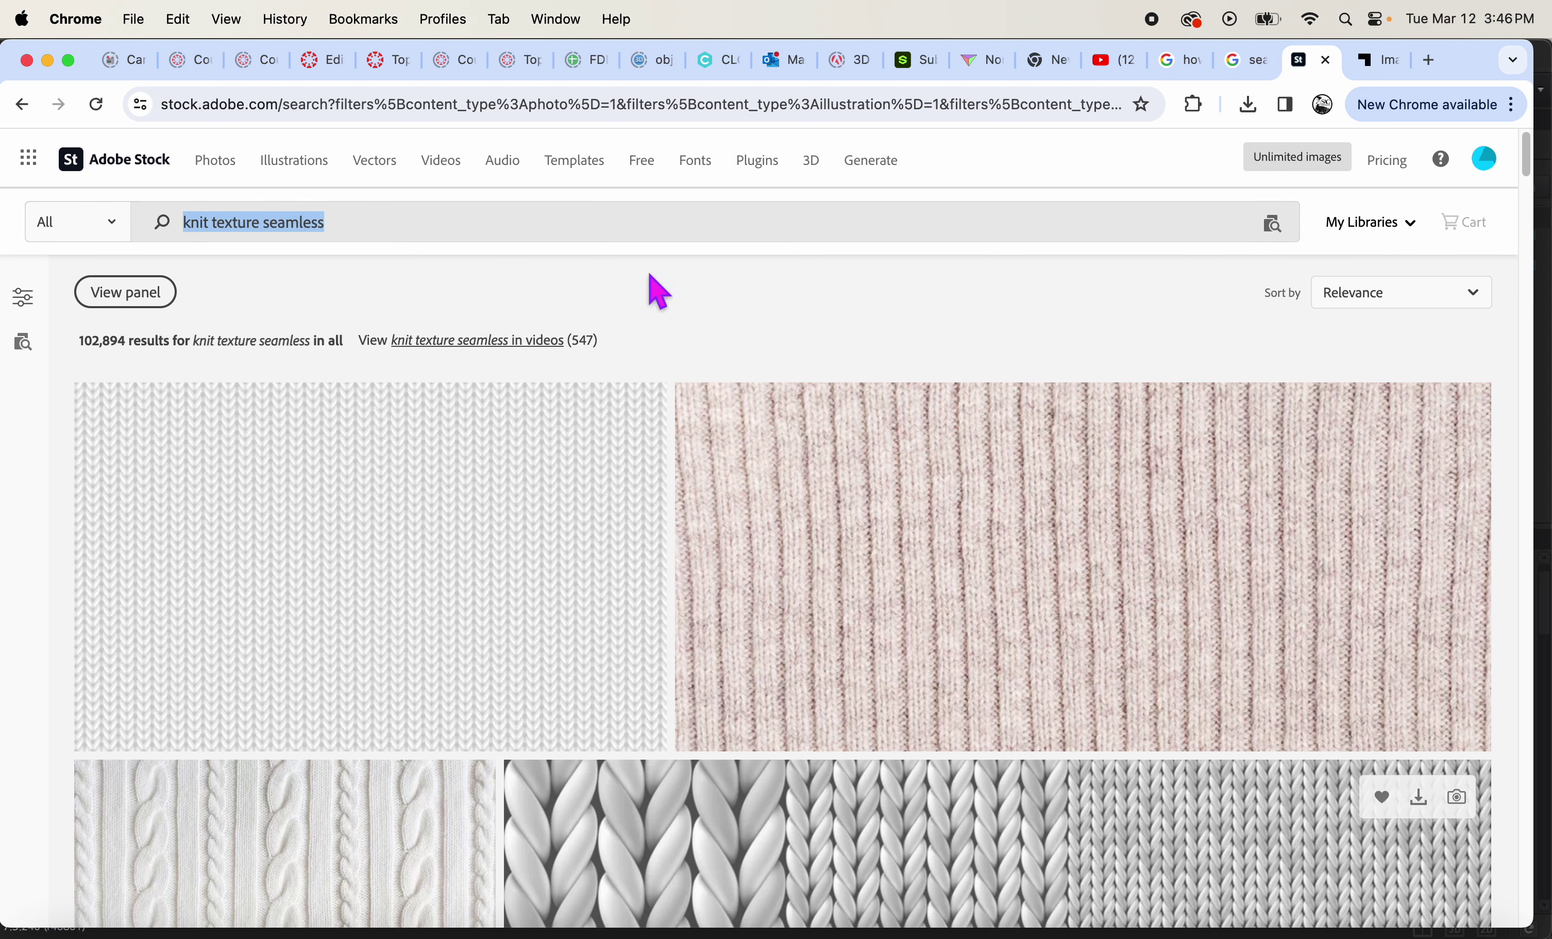
click(292, 229)
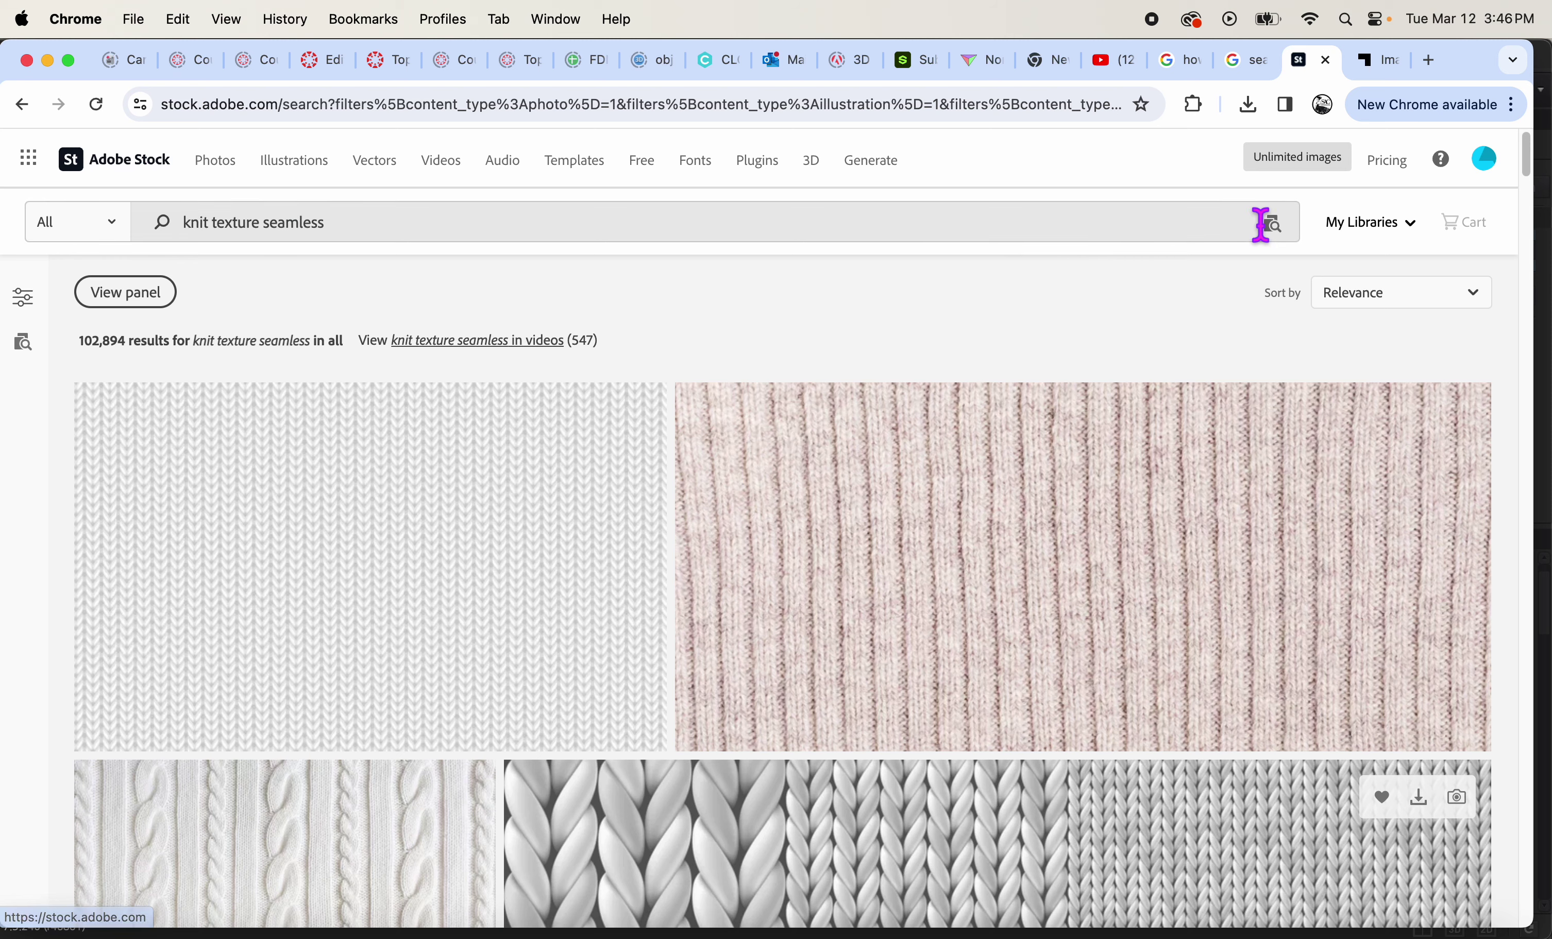
scroll(1233, 626, down, 5)
scroll(1232, 610, down, 8)
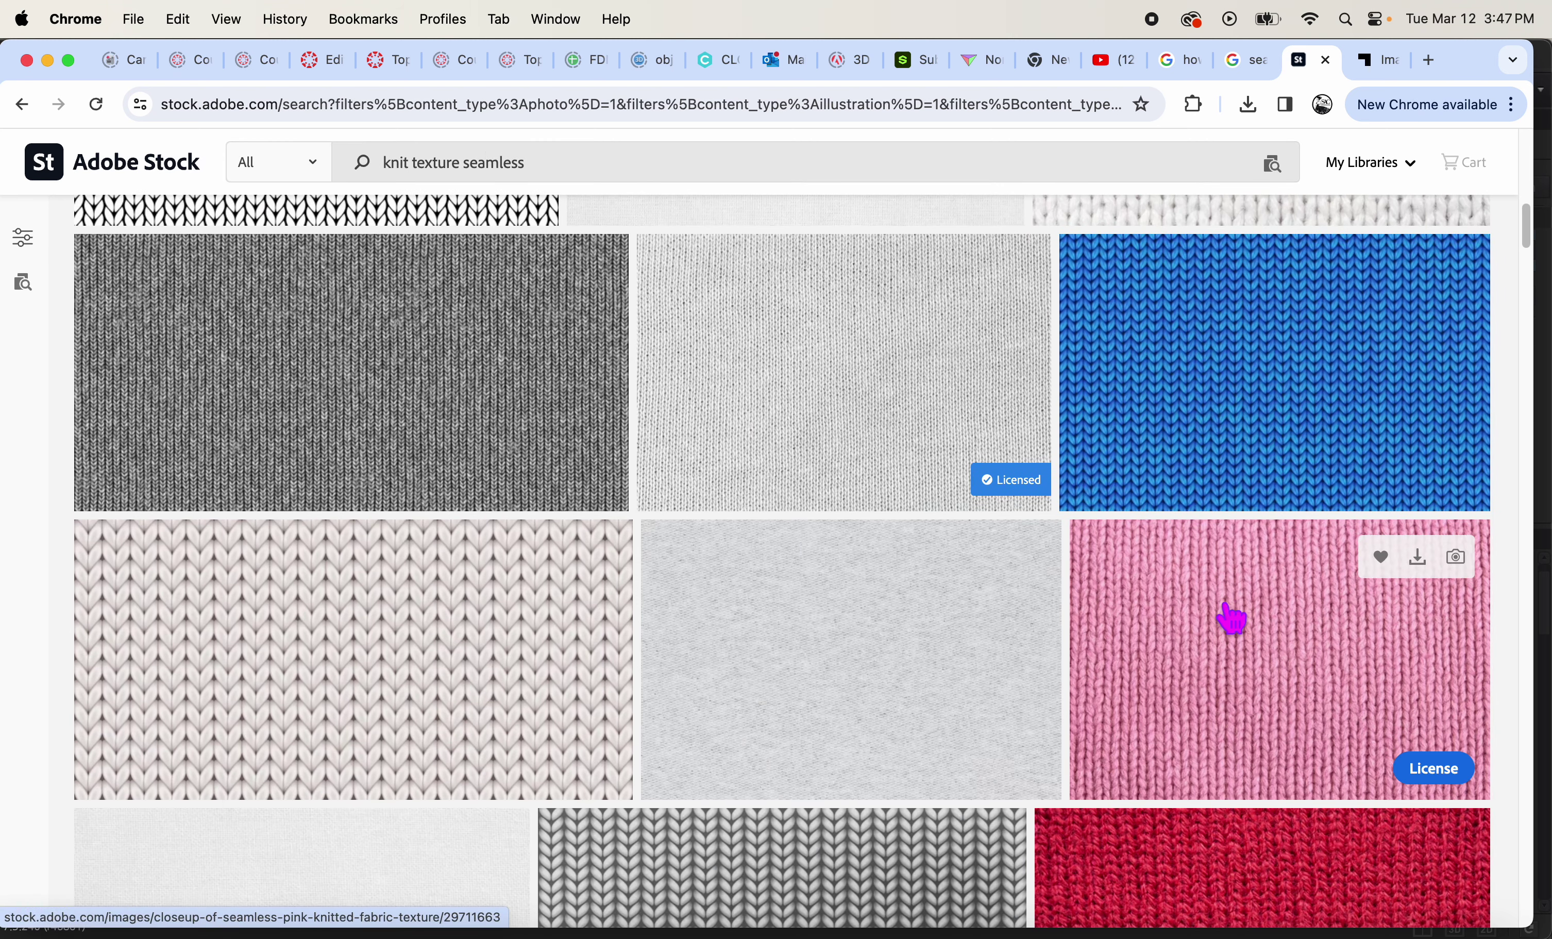
scroll(1076, 588, down, 3)
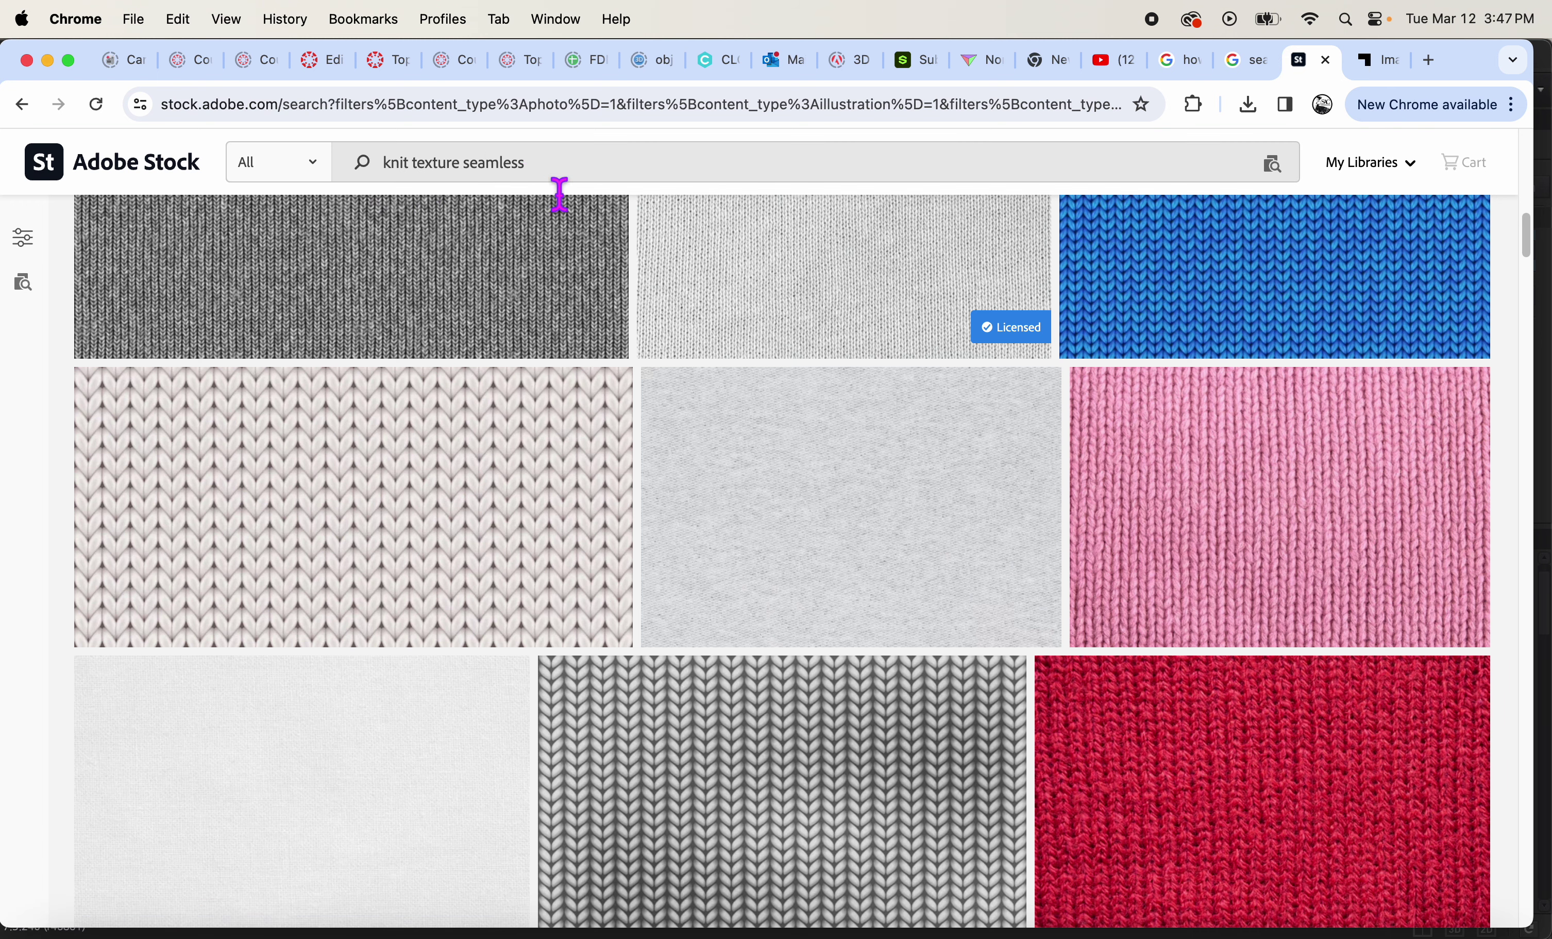
scroll(870, 780, down, 4)
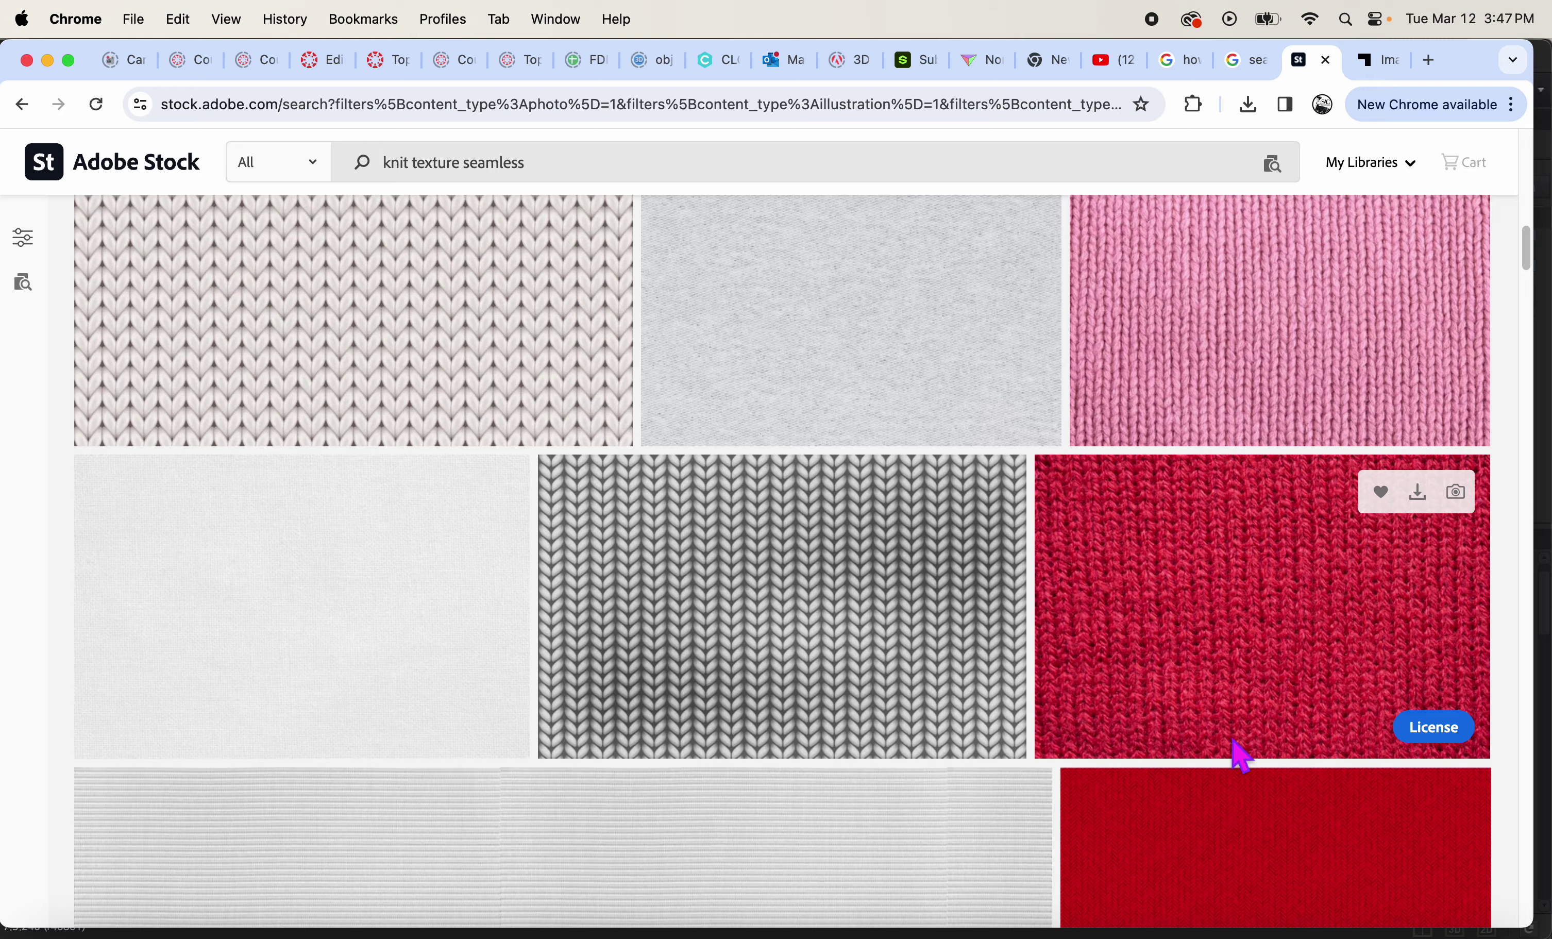
scroll(1241, 755, down, 10)
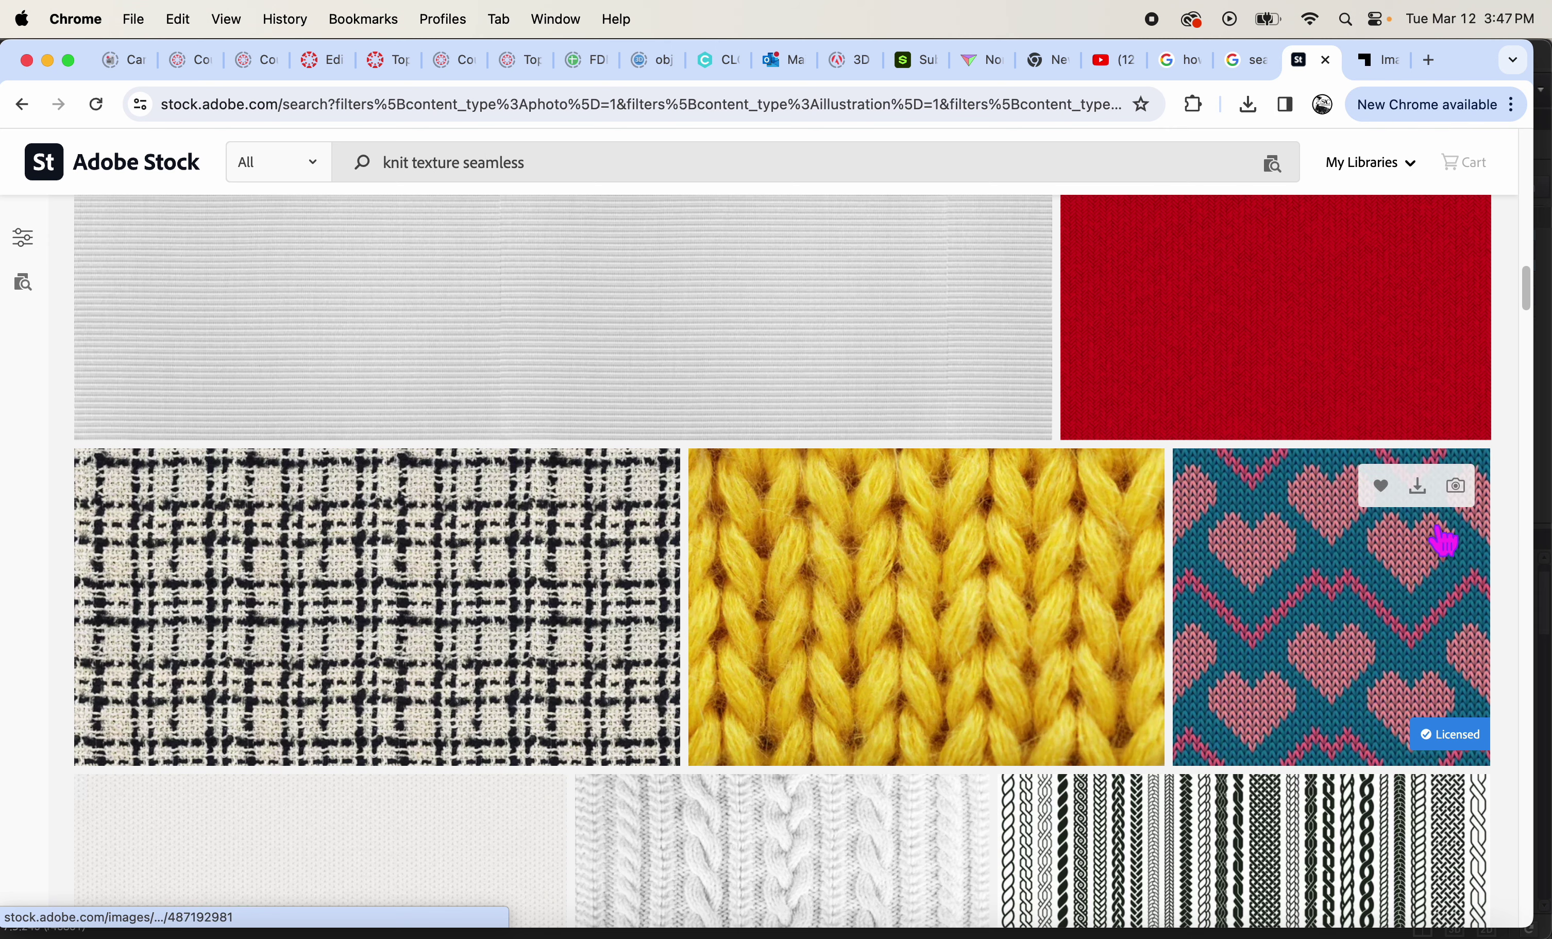
scroll(1444, 535, up, 10)
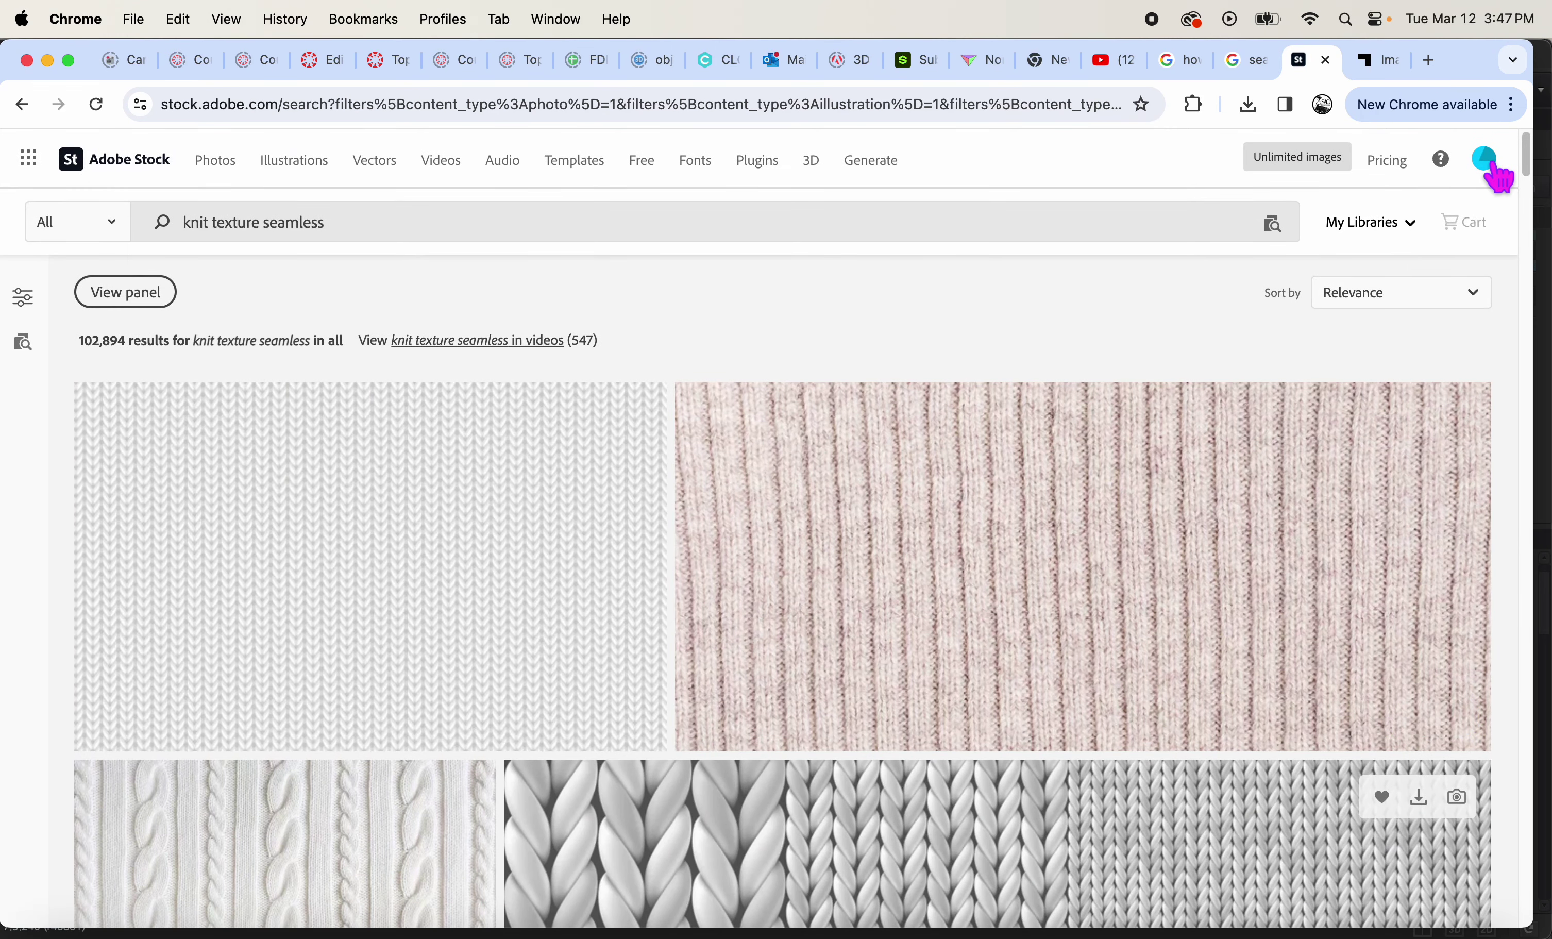
- Check the Adobe Stock account's image quota and review the licensed heart-and-zigzag knit pattern among the search results
click(1486, 166)
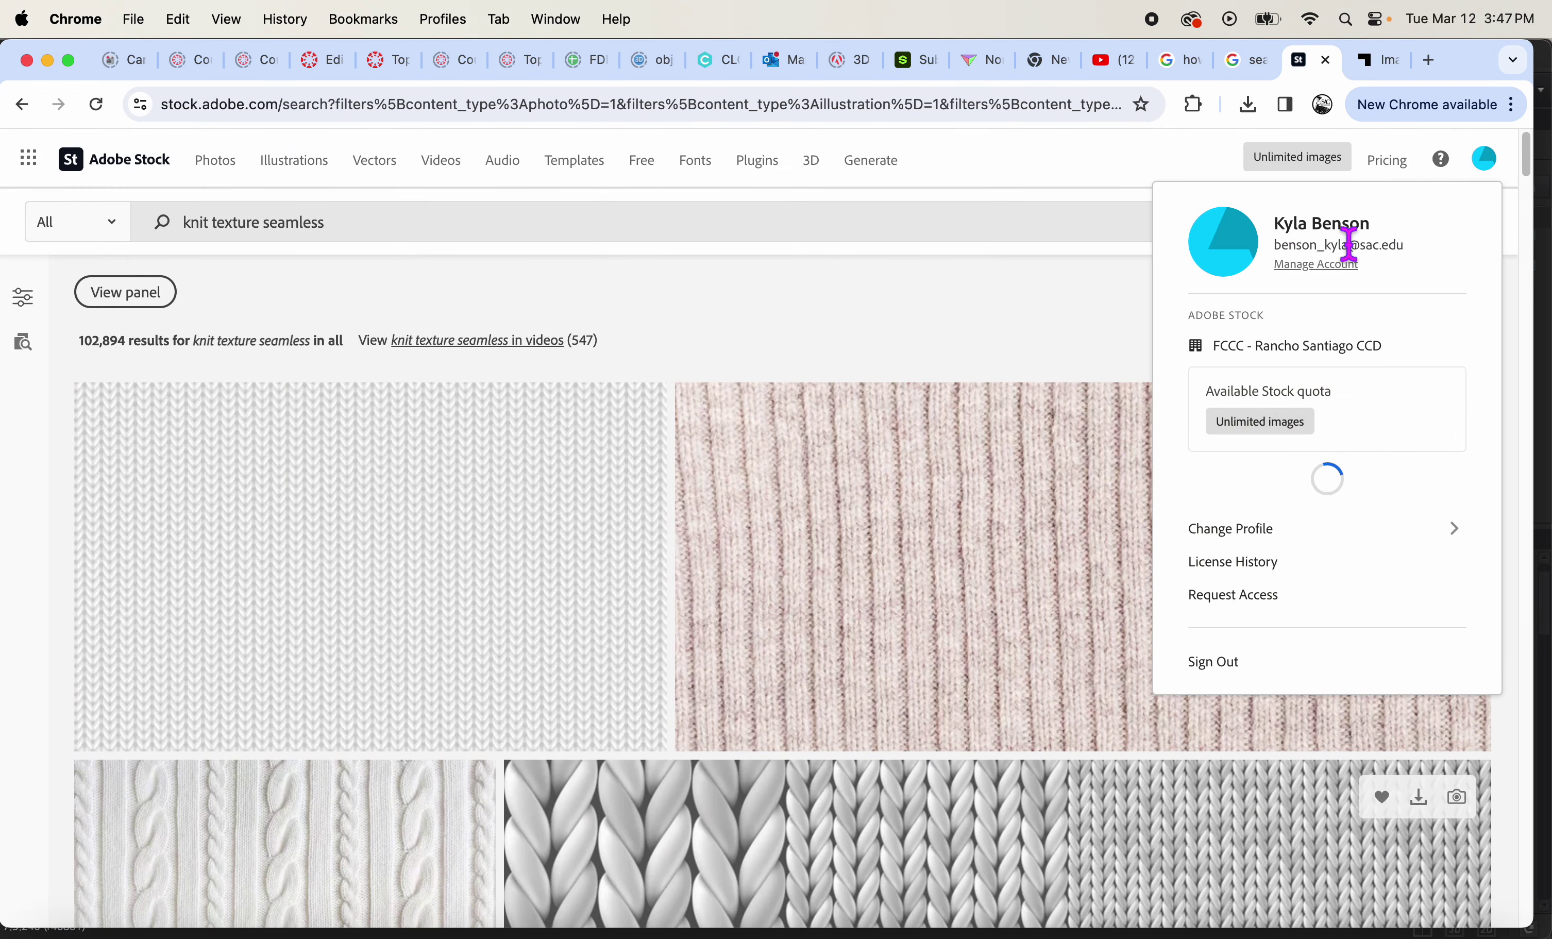
click(1486, 166)
scroll(1428, 589, down, 15)
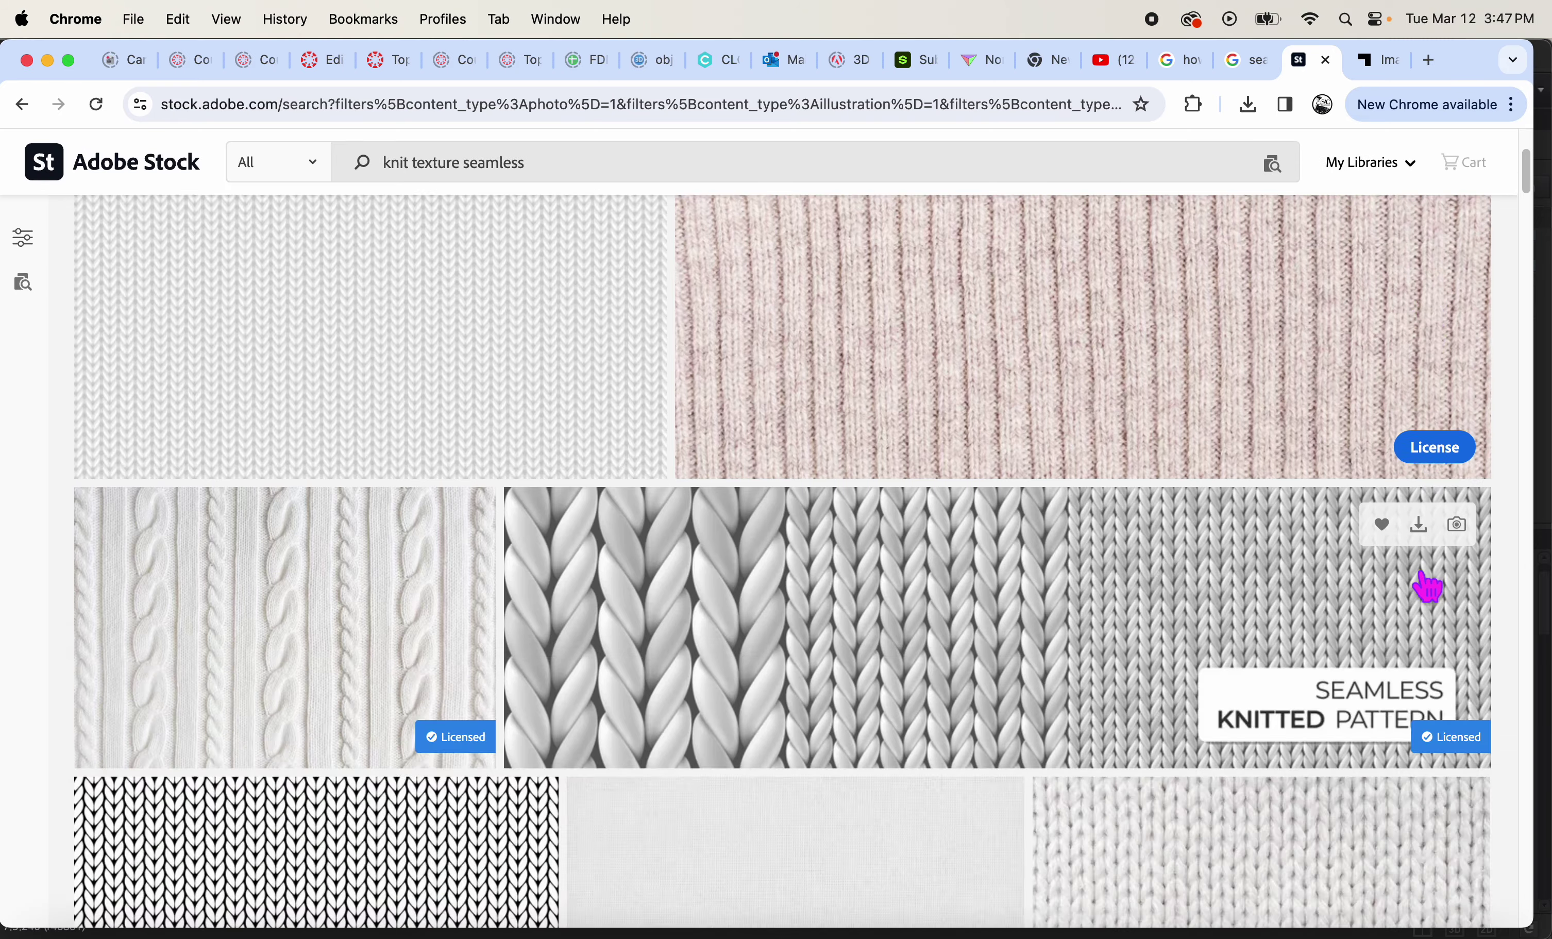
scroll(1427, 576, down, 10)
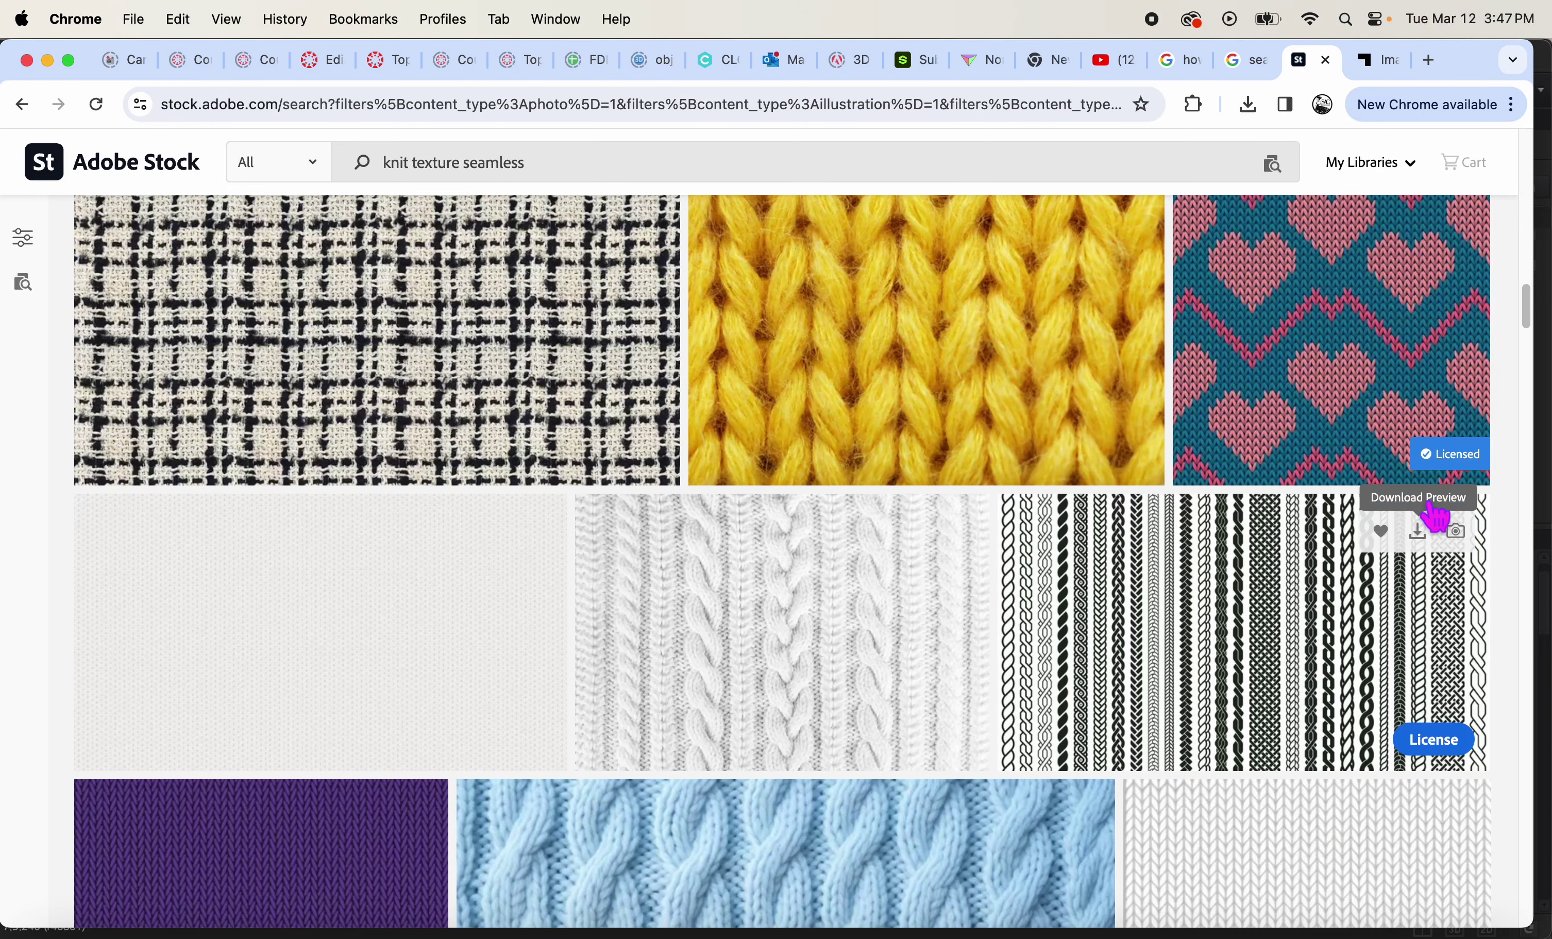
scroll(1439, 491, up, 2)
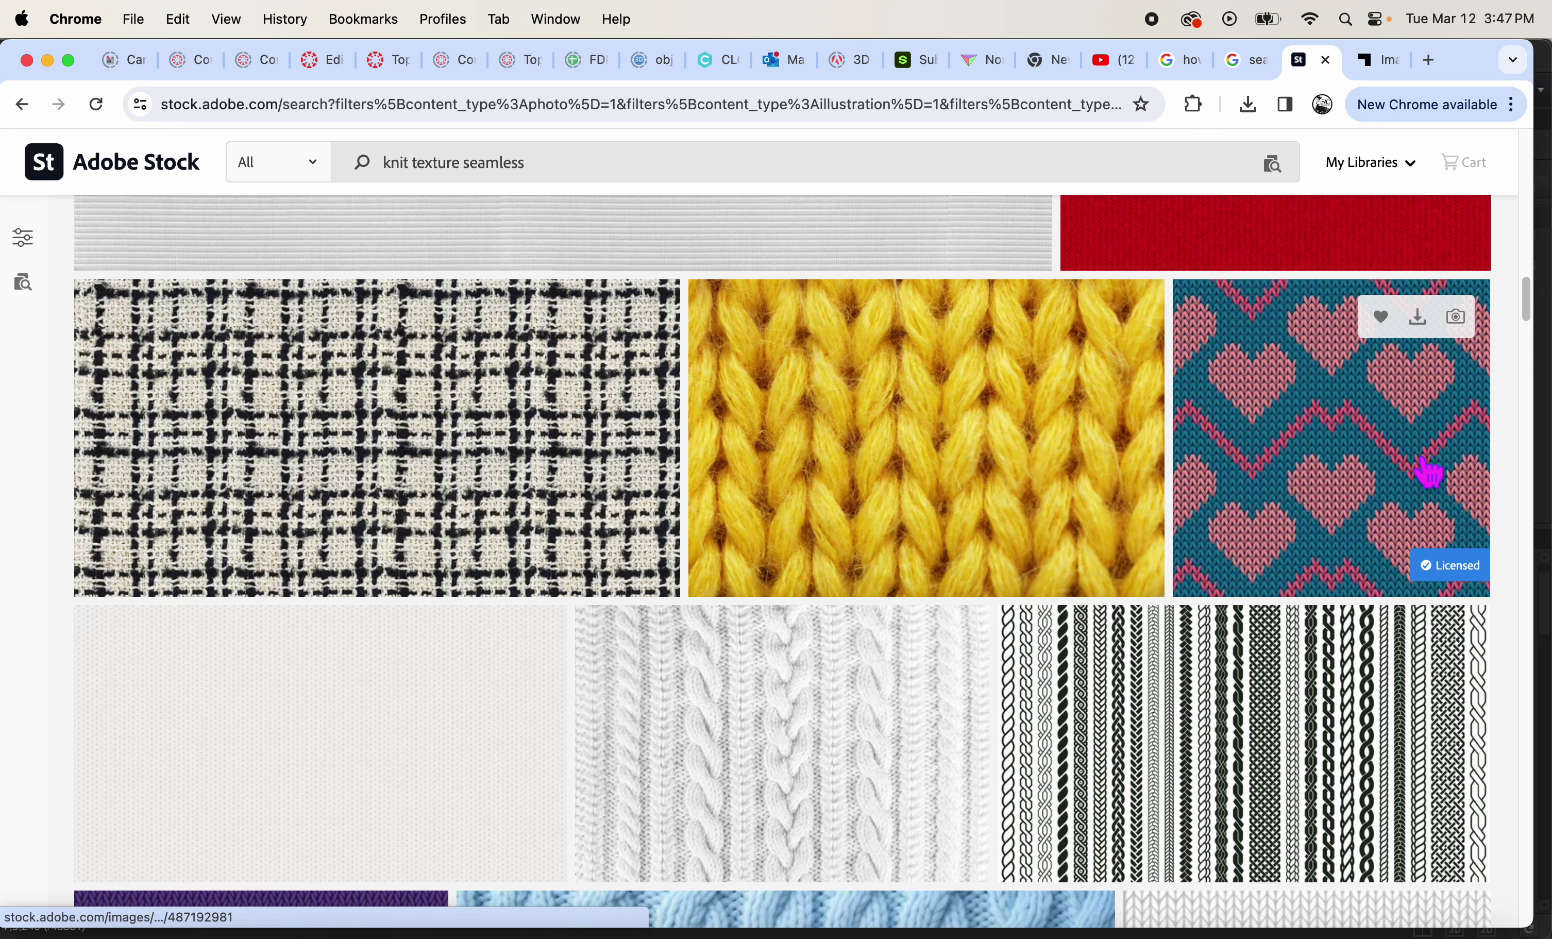
- Switch to Acrobat and read the "What are maps?" page in CLO Guide to Maps.pdf
click(328, 934)
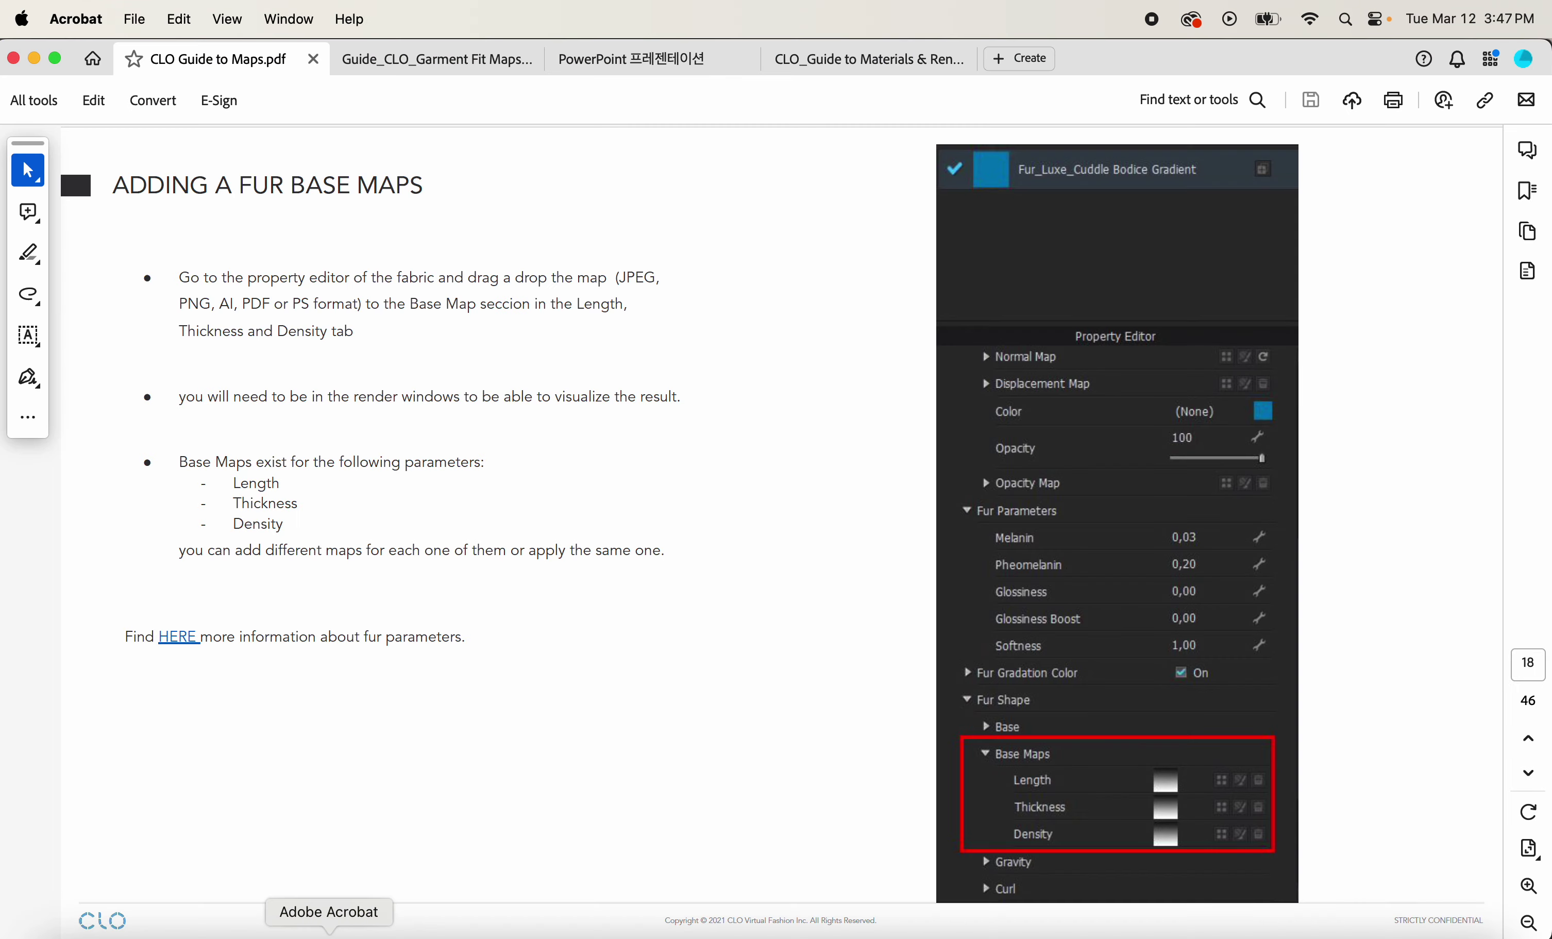
scroll(534, 594, up, 15)
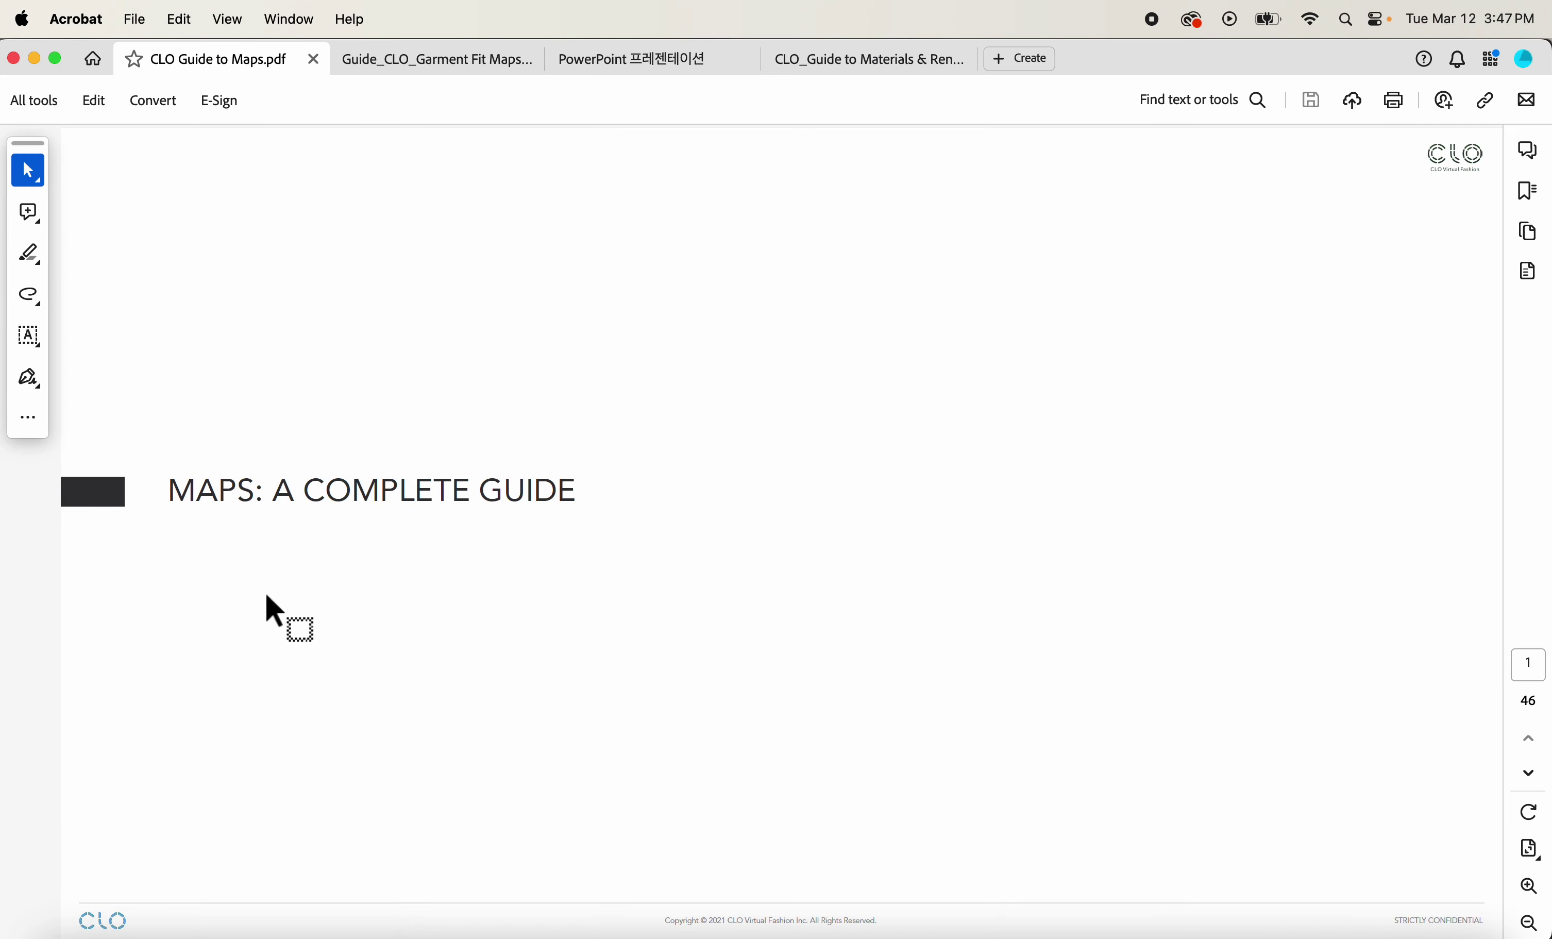
scroll(448, 592, down, 10)
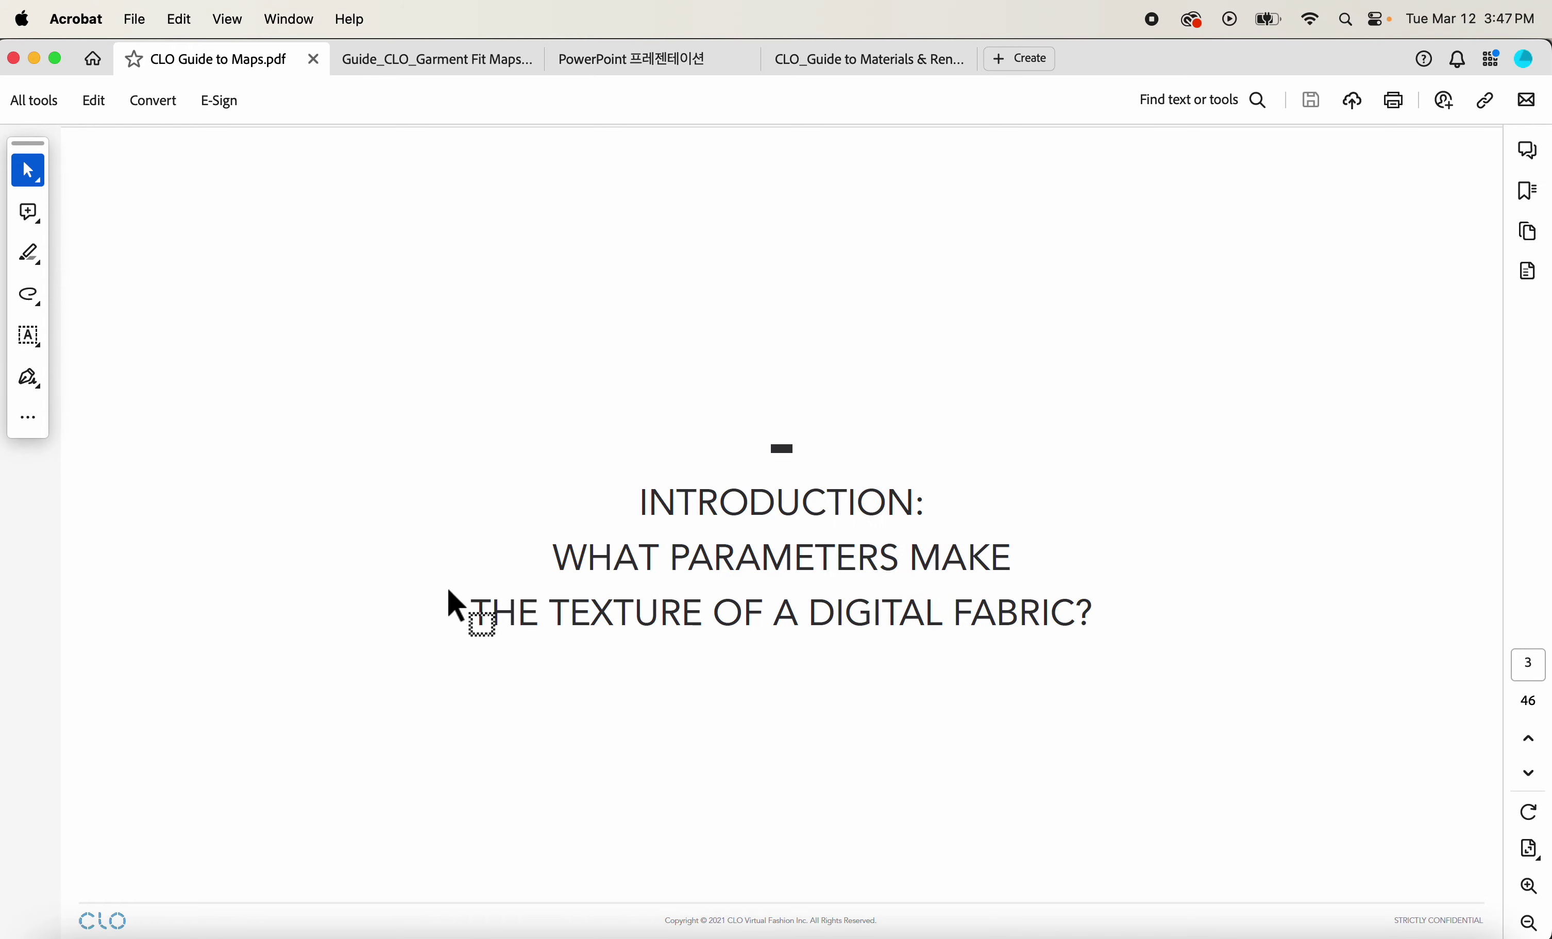
scroll(444, 591, down, 5)
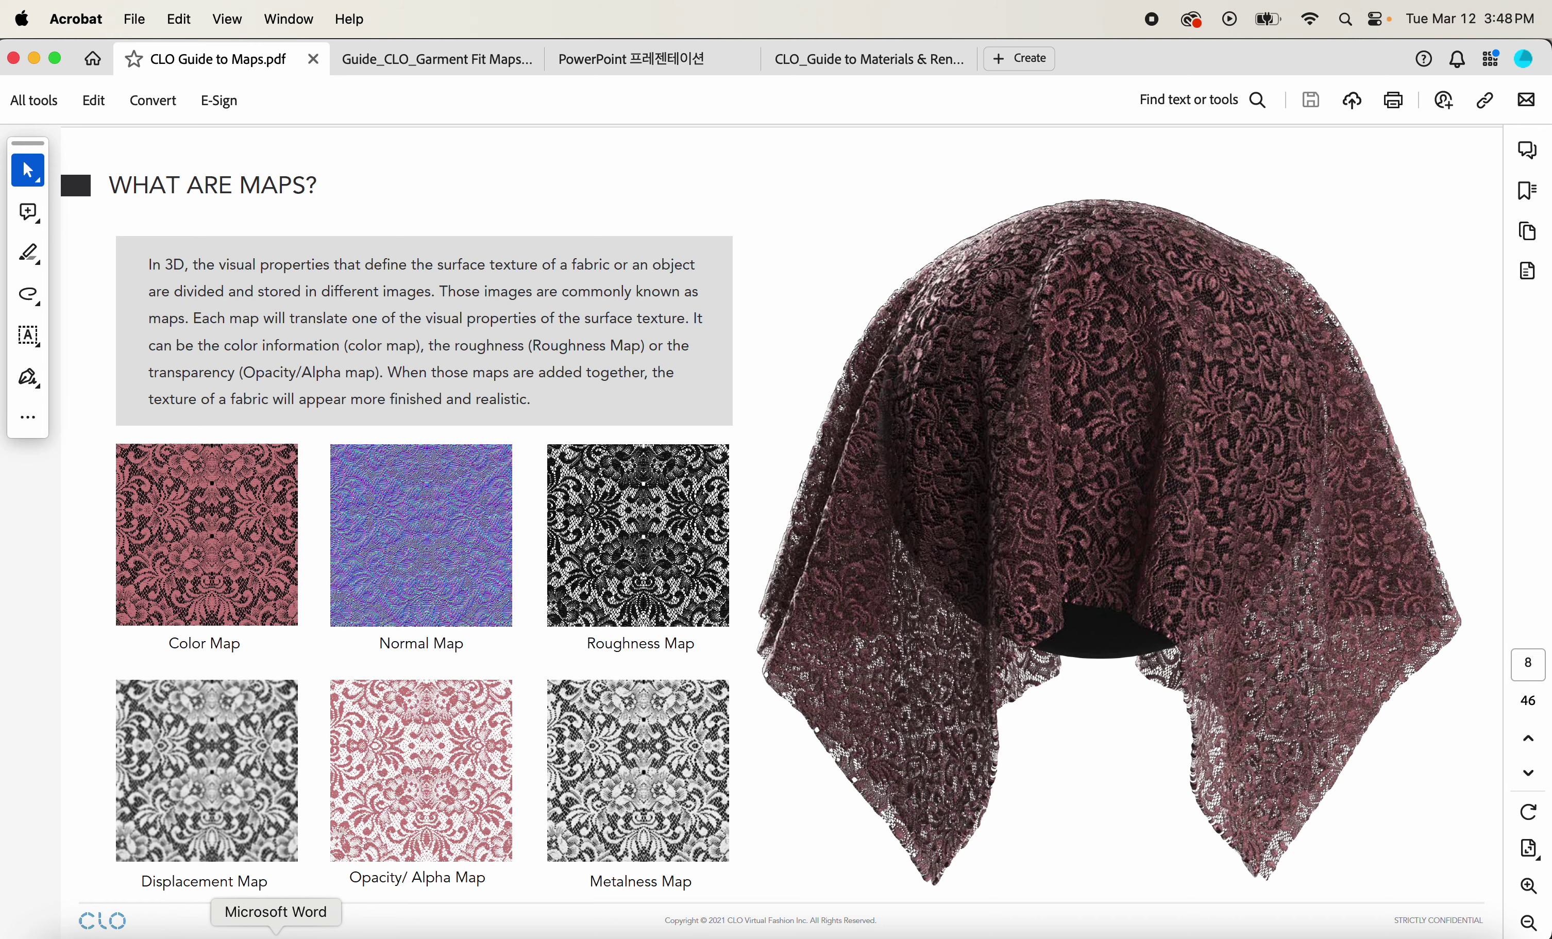
- Switch to Chrome and bring up the NormalMap-Online generator
click(224, 934)
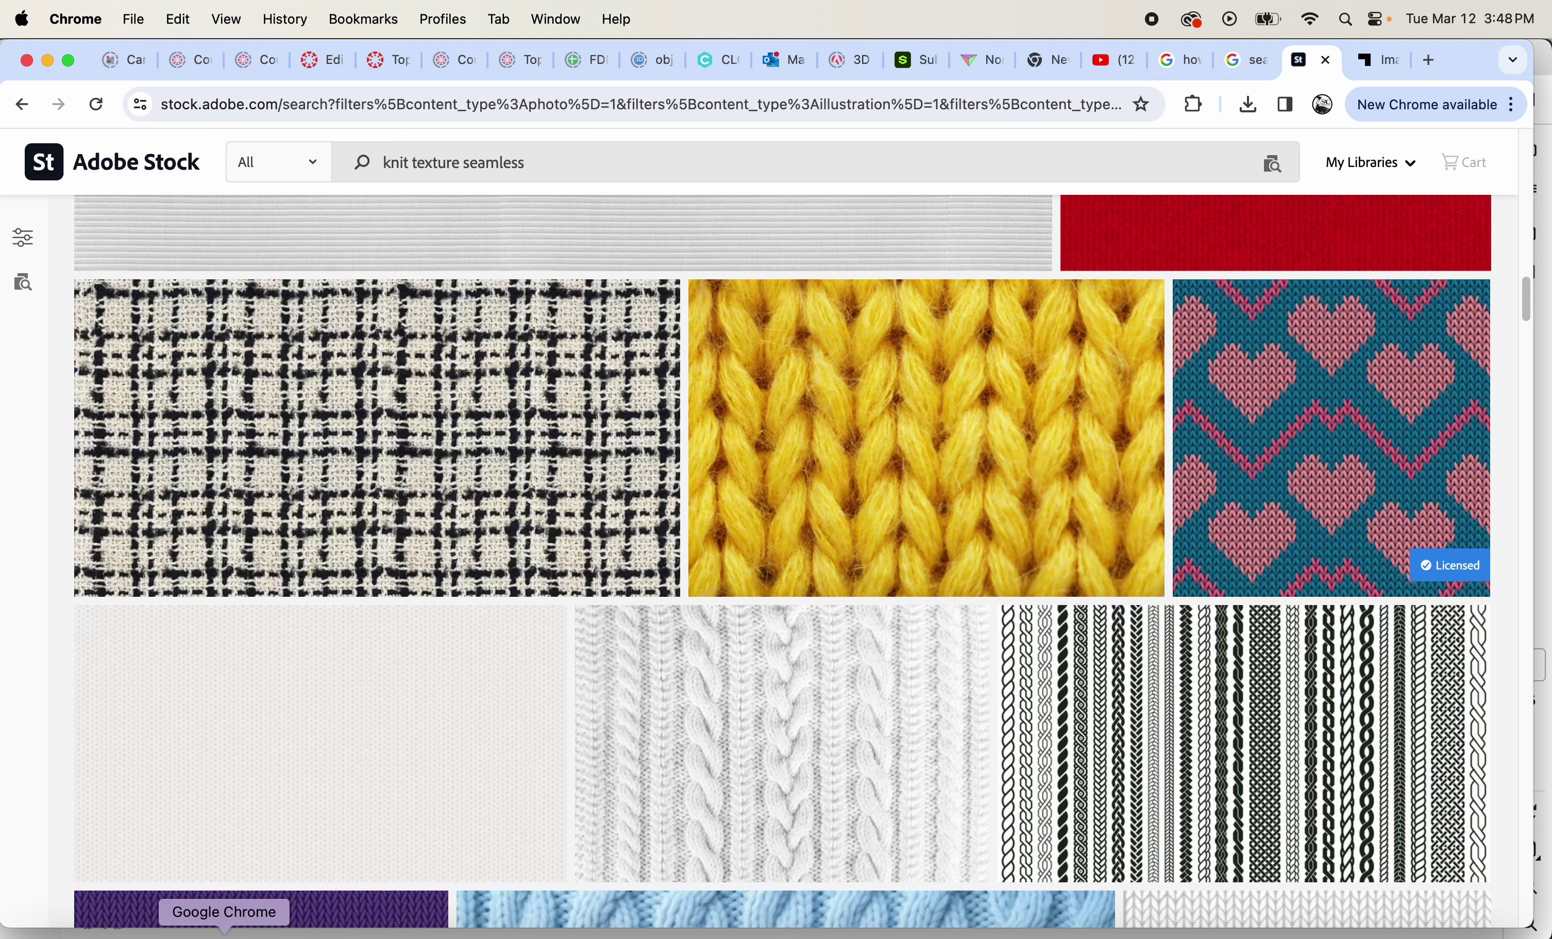
click(986, 61)
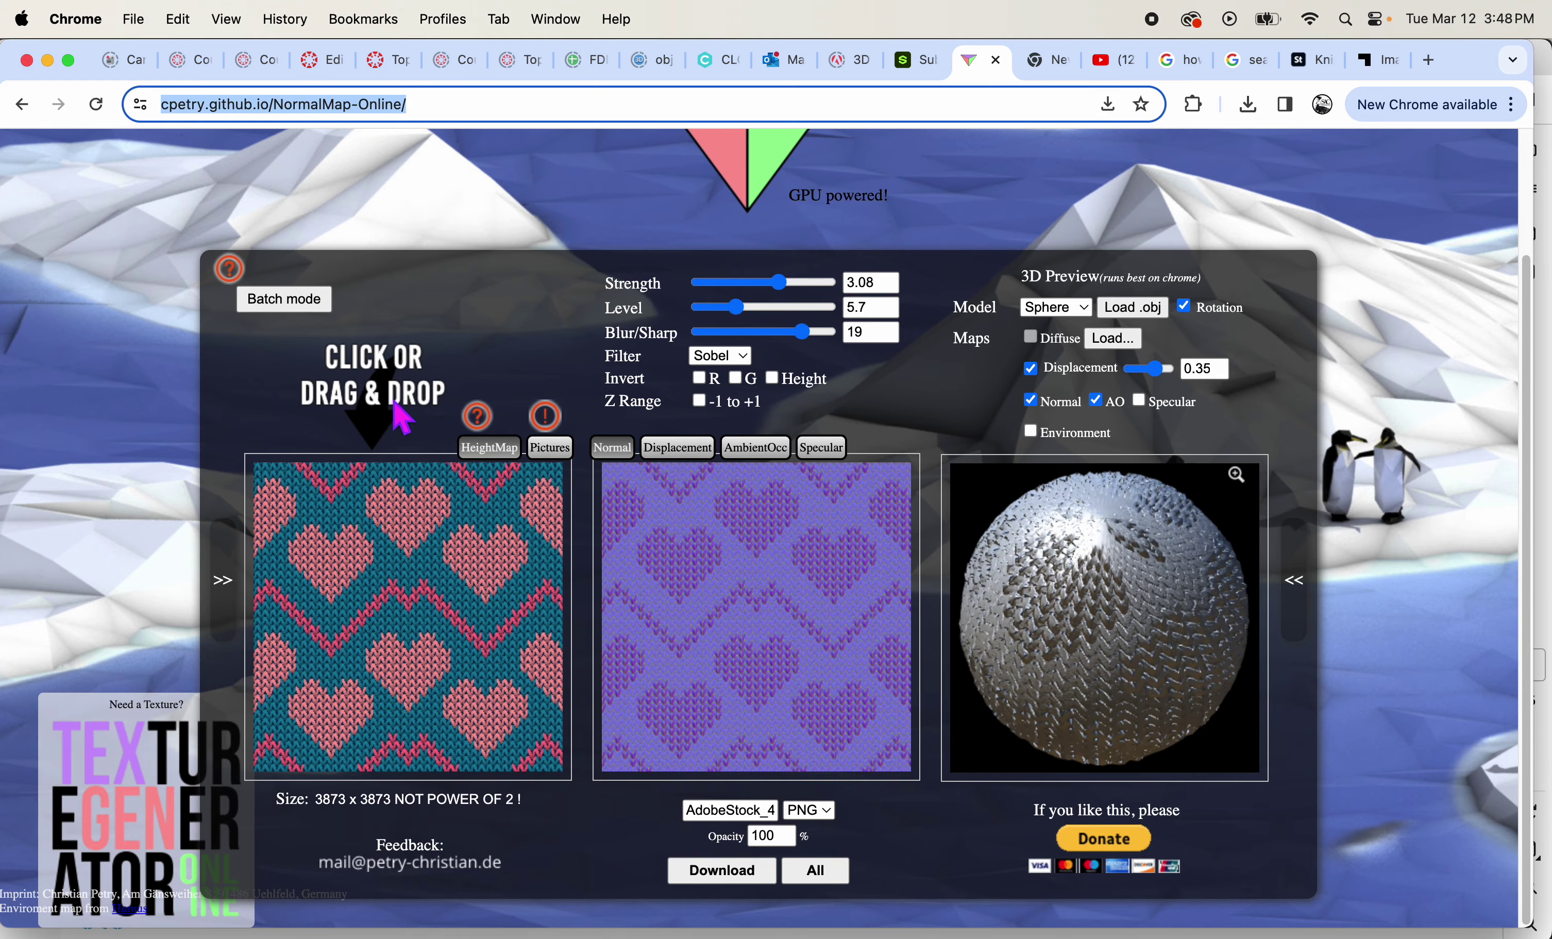
click(770, 815)
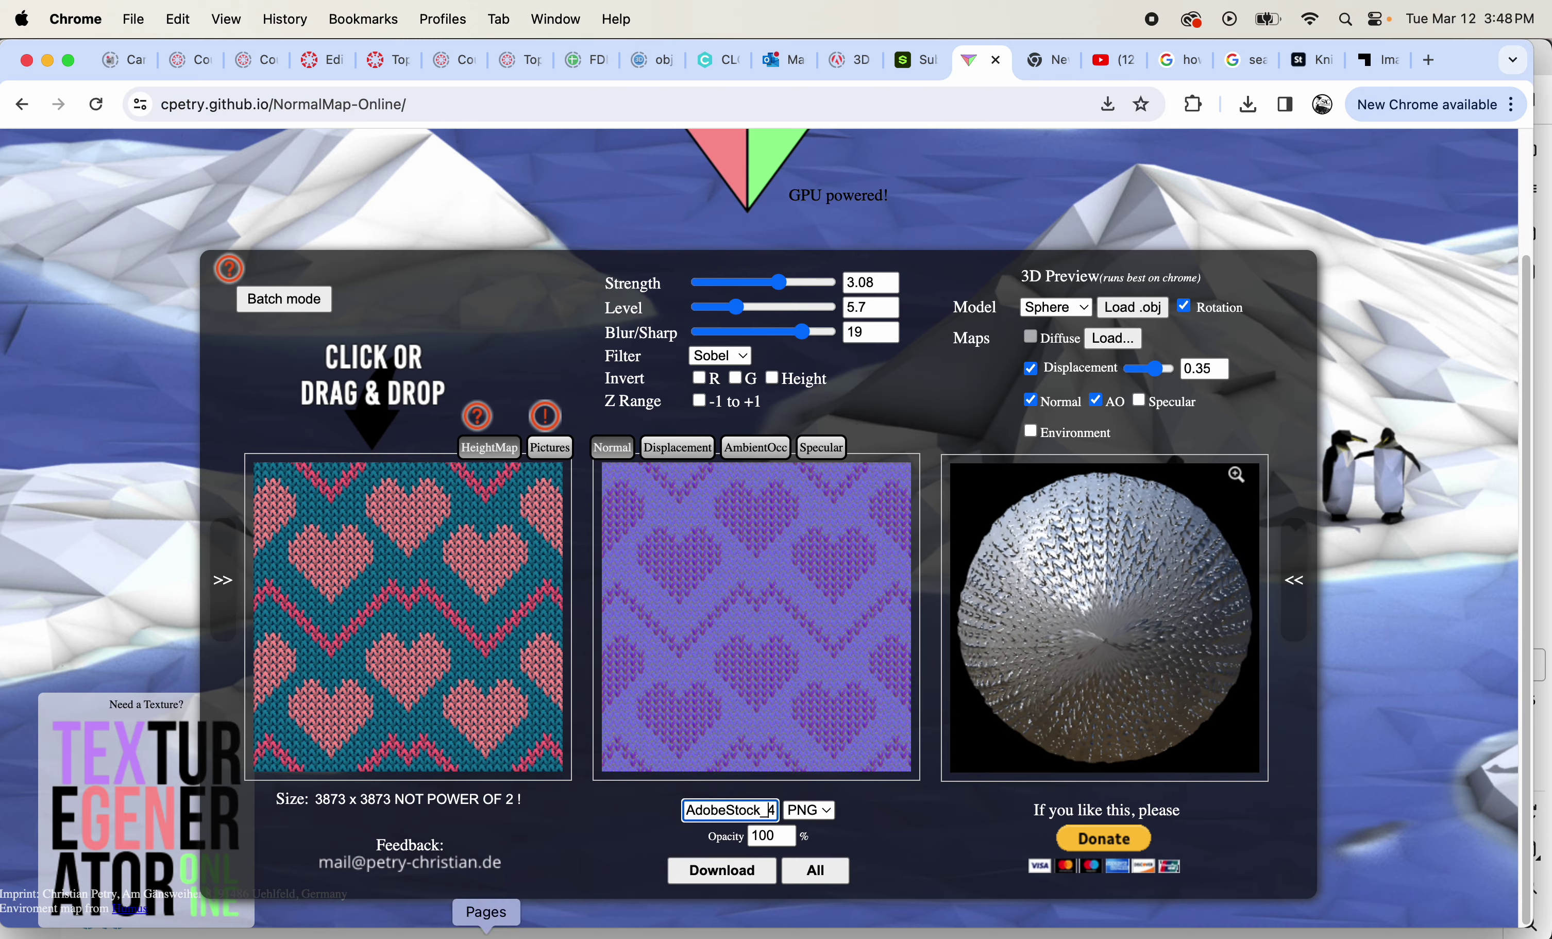
- Try to load AdobeStock_295855555.jpeg from the cable knit folder in Finder's Downloads into NormalMap-Online
click(66, 934)
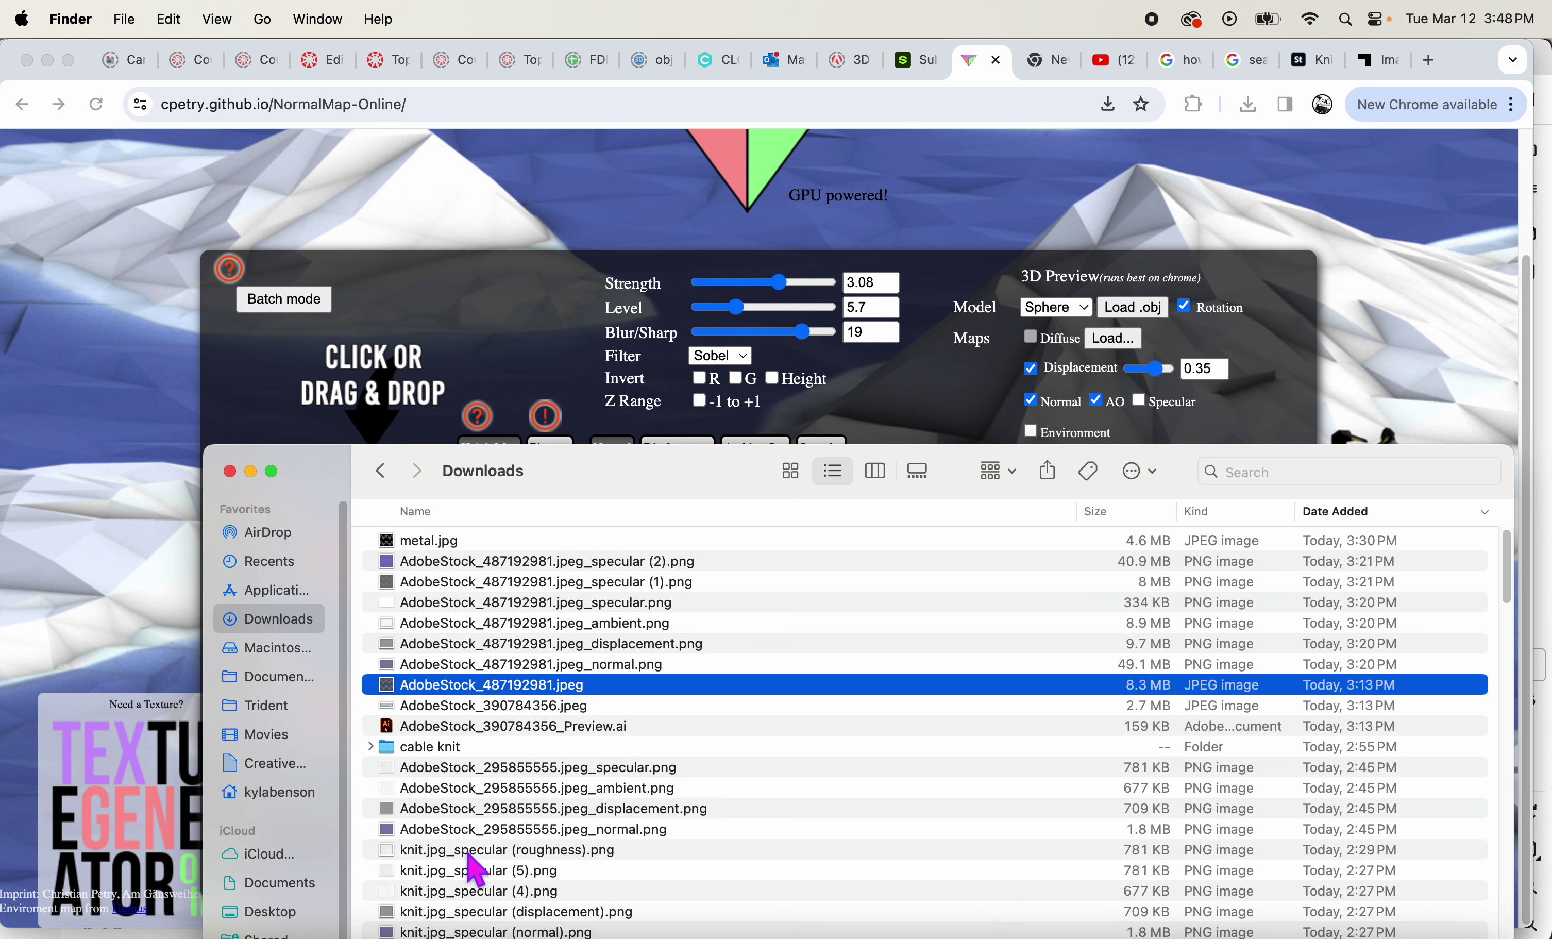
scroll(475, 870, down, 15)
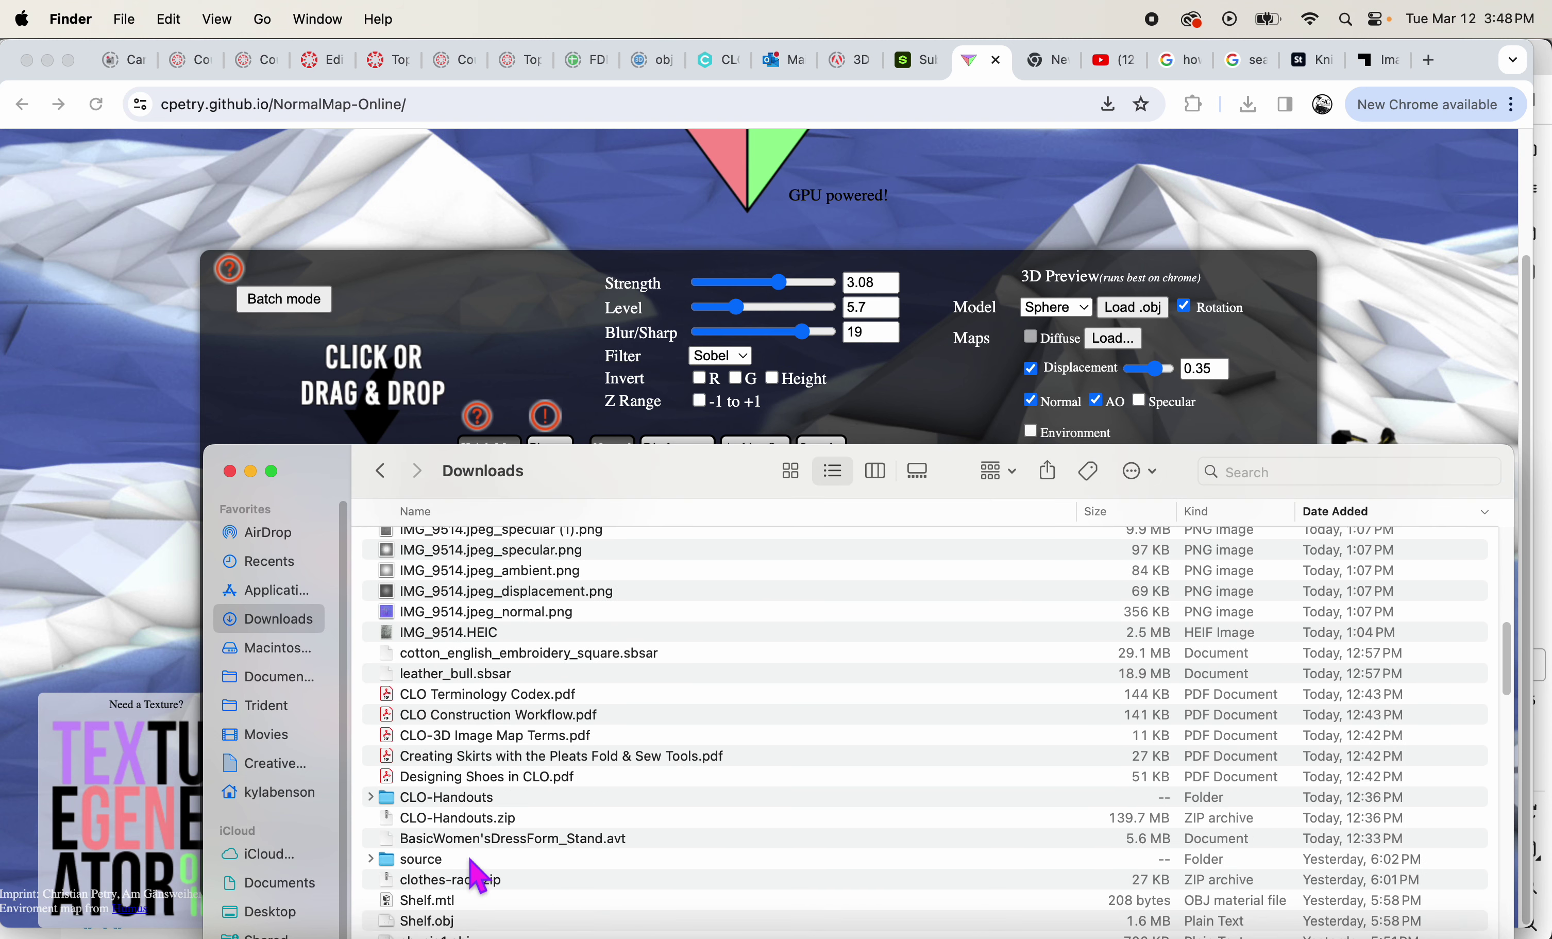
scroll(479, 876, up, 5)
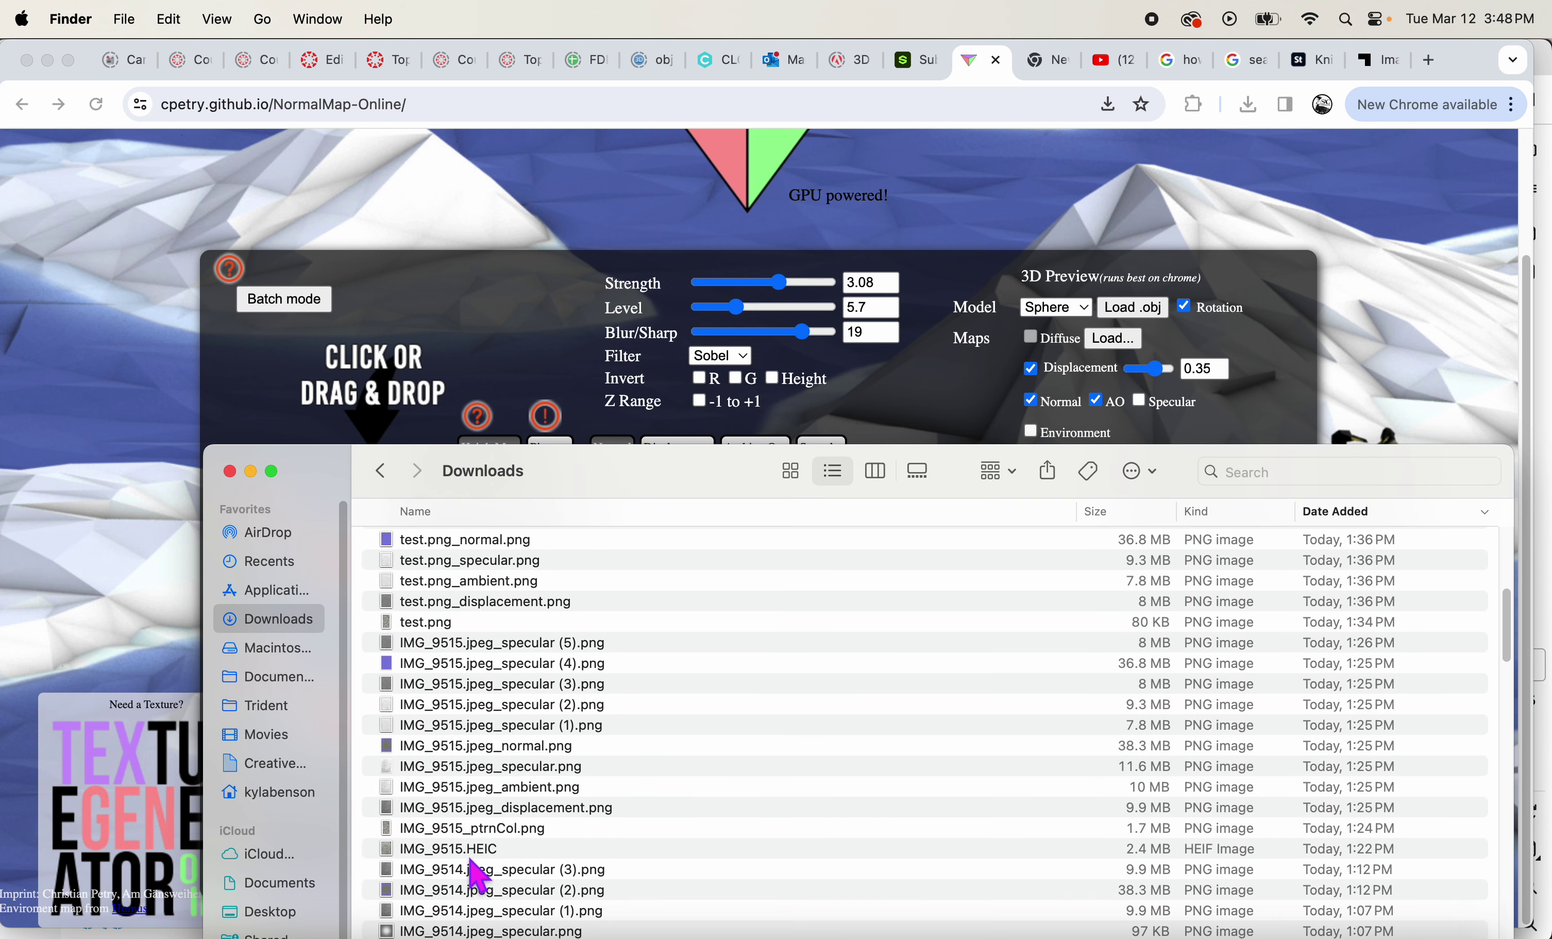
scroll(479, 877, up, 5)
double_click(435, 750)
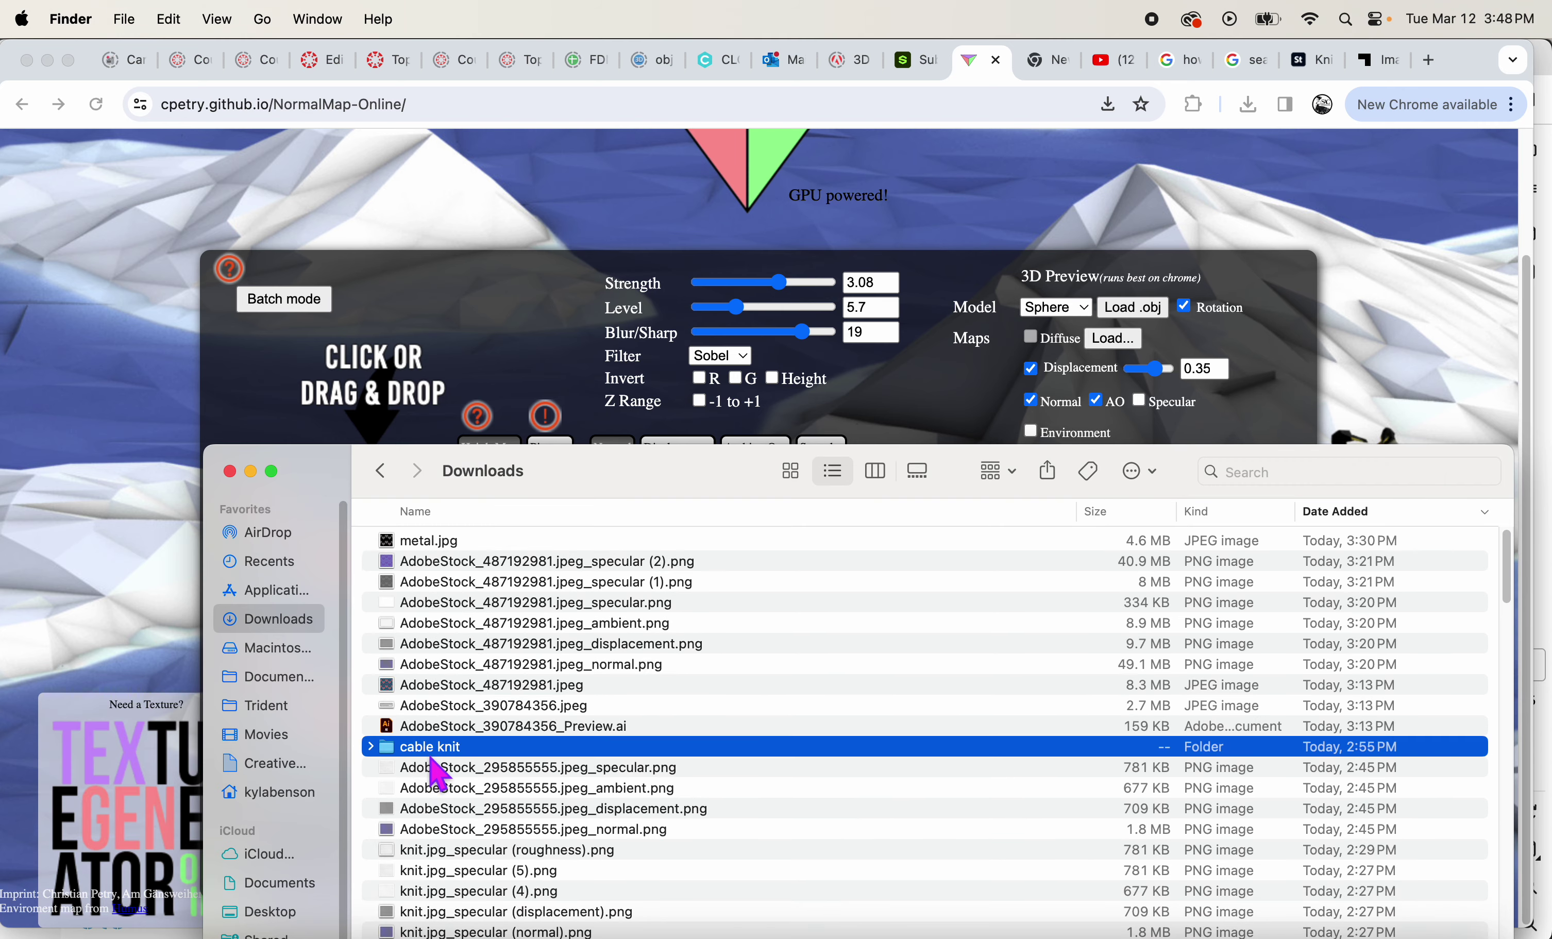
drag(604, 479, 1379, 513)
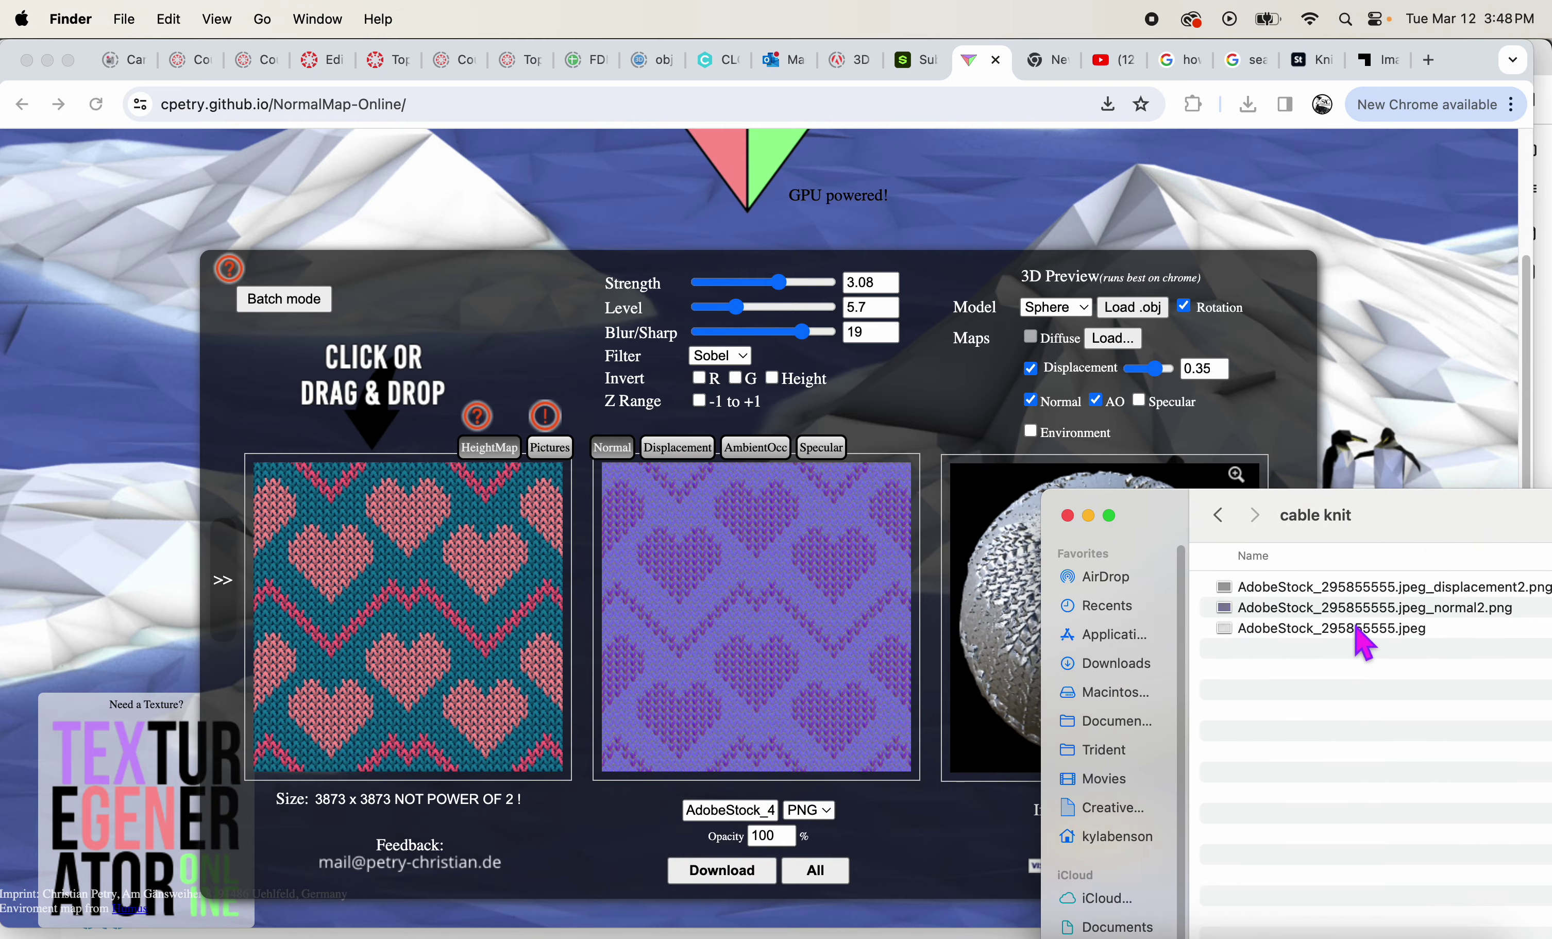
drag(1359, 633, 731, 817)
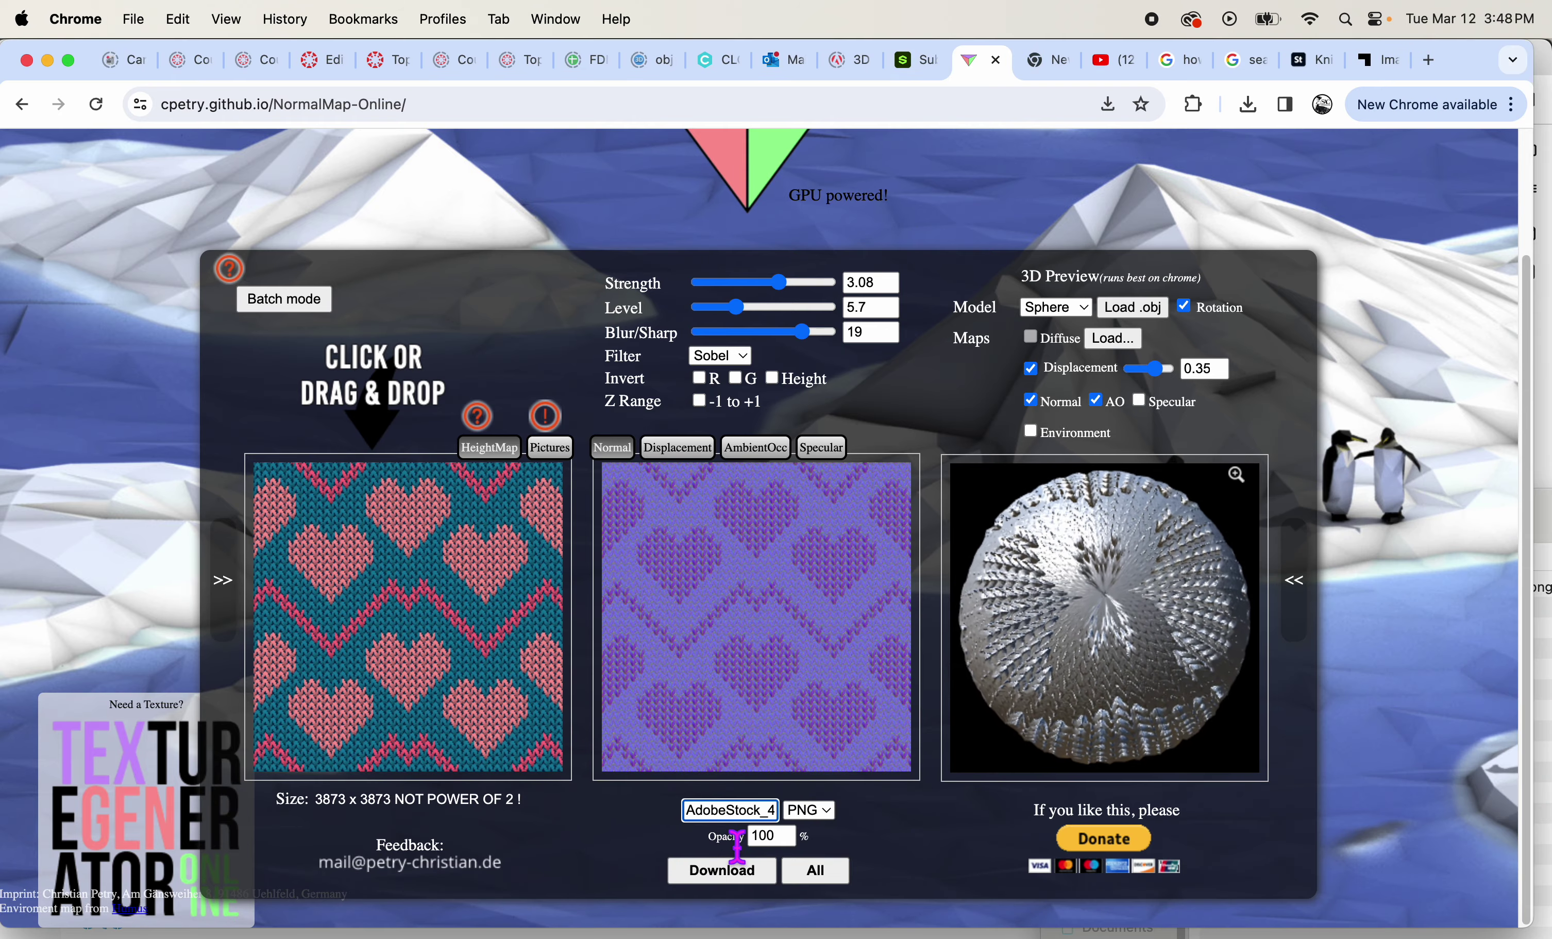
- Load AdobeStock_295855555.jpeg from the cable knit folder in Downloads as the height map image
click(294, 301)
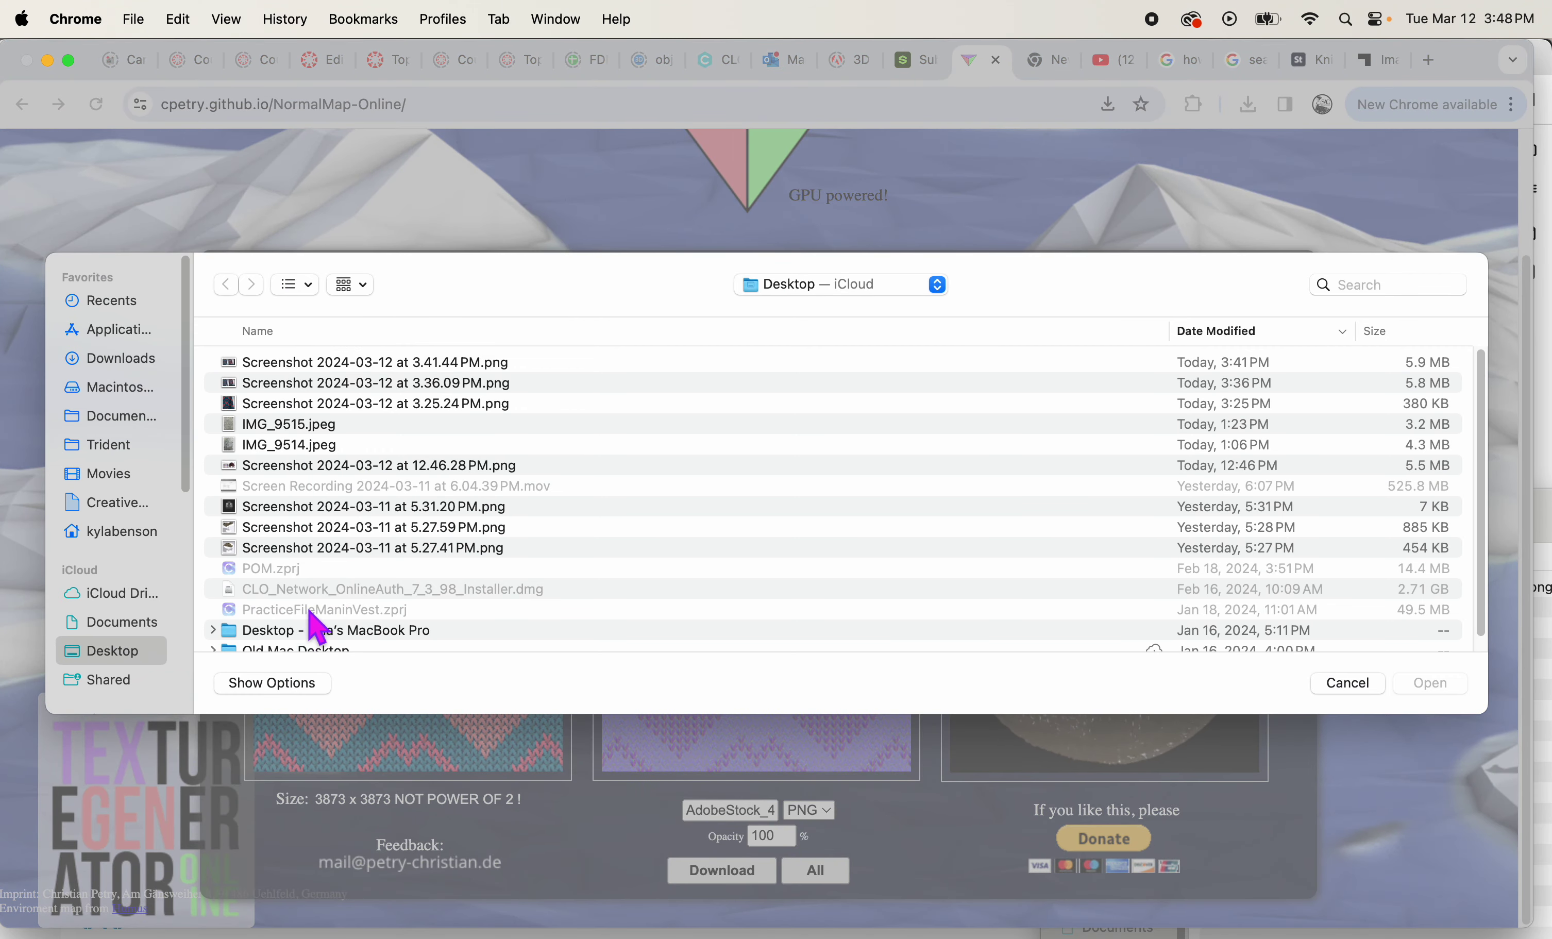
scroll(307, 625, down, 1)
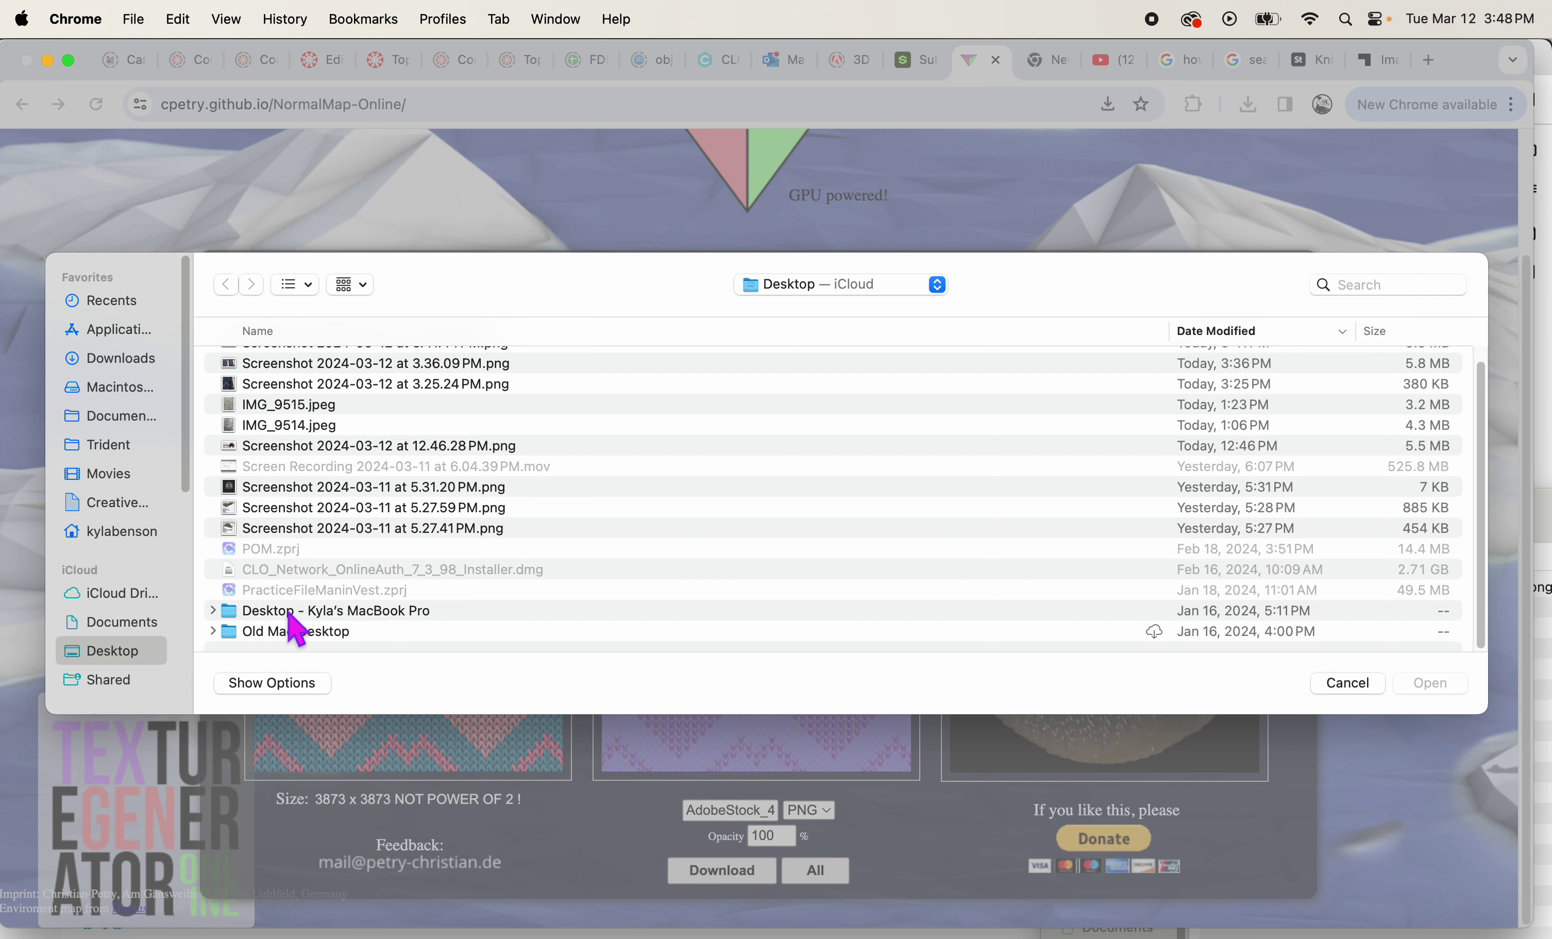
click(139, 358)
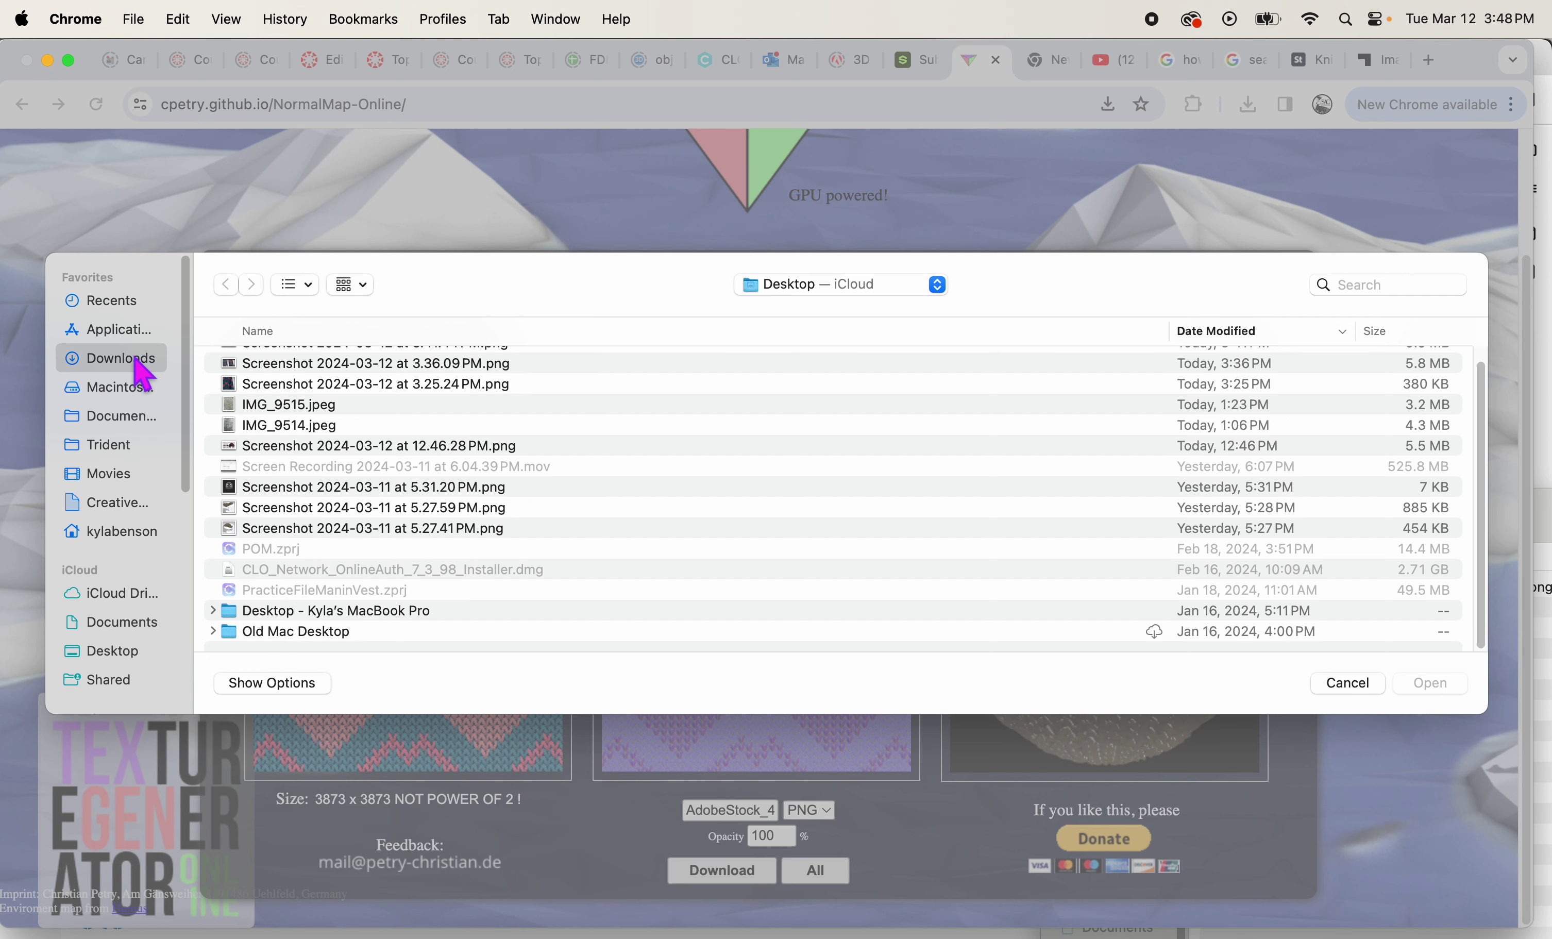
double_click(277, 569)
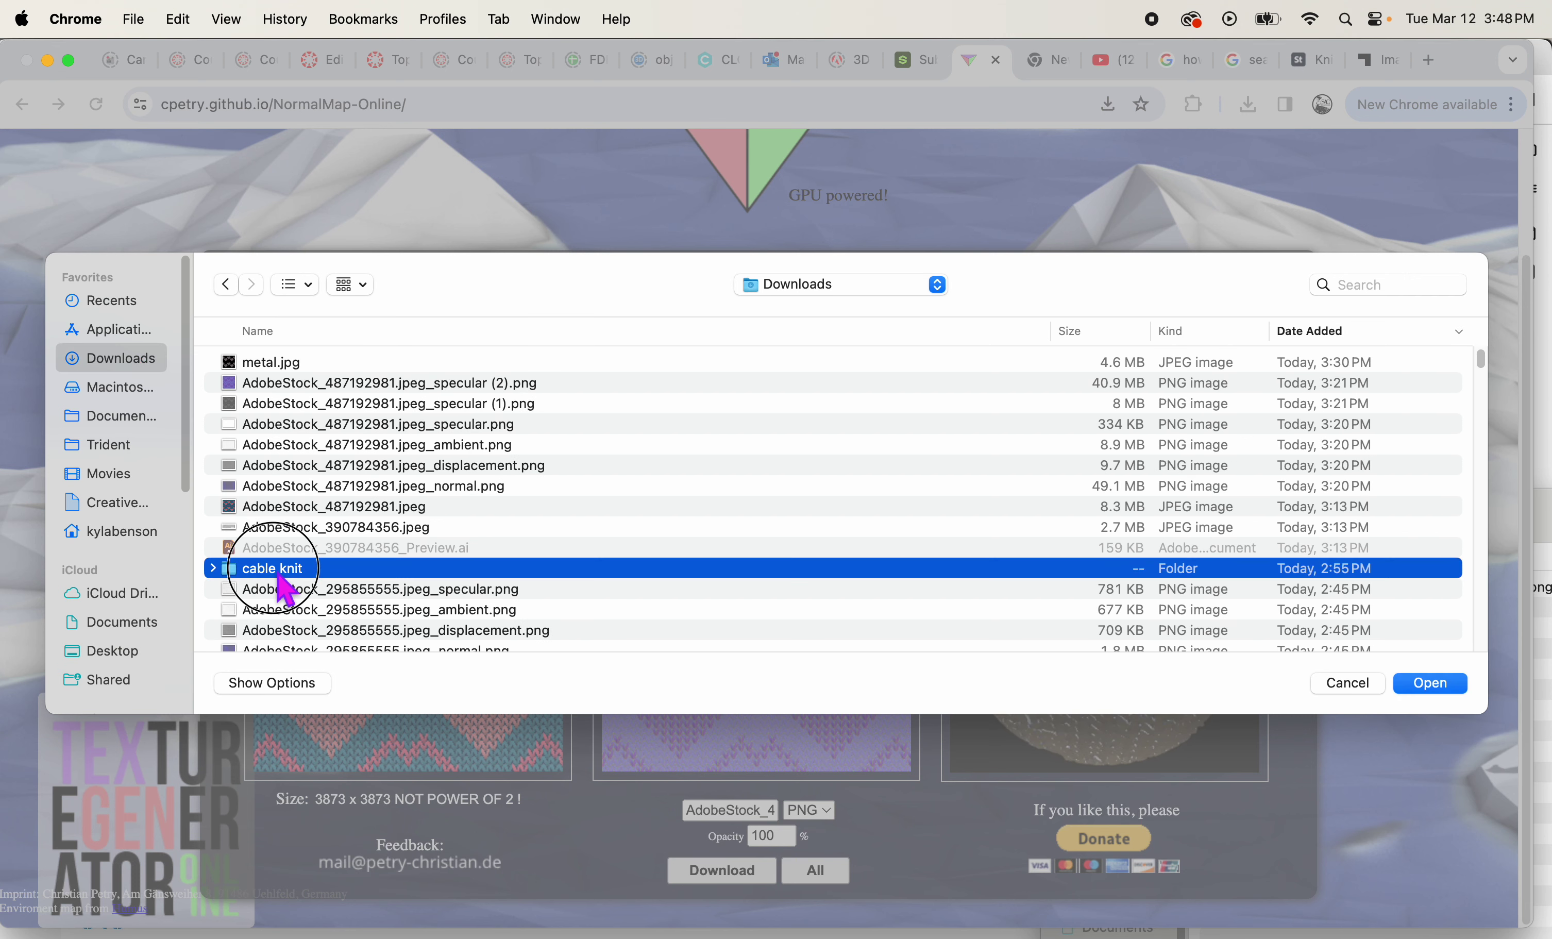
double_click(405, 405)
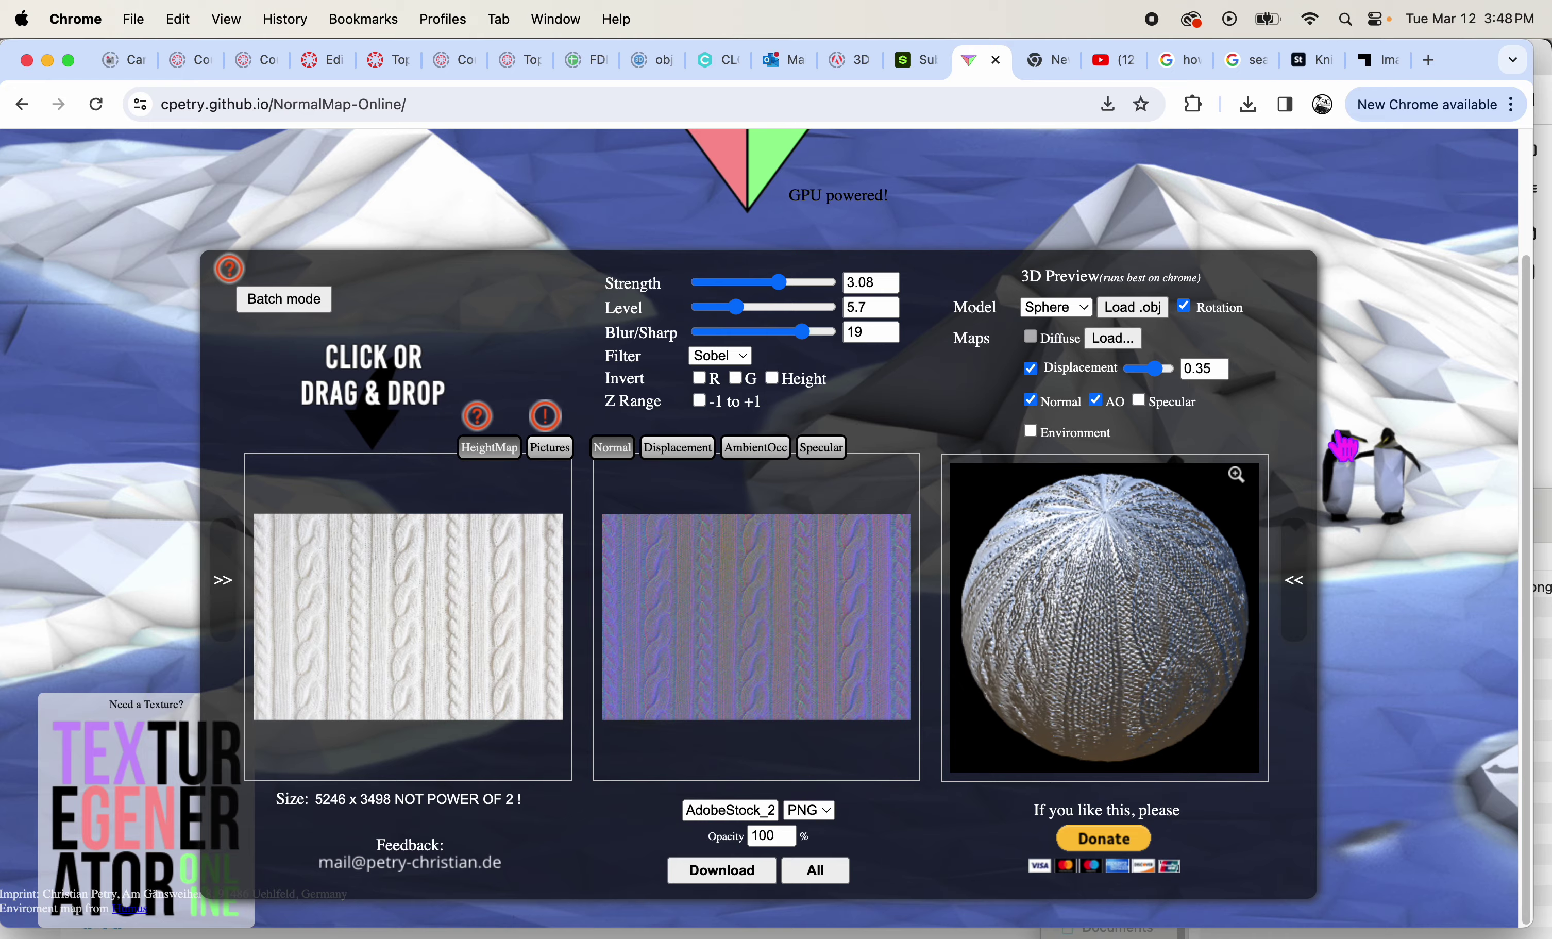
- Download all the generated cable knit maps as PNG files and check them in the browser's download list
click(1247, 105)
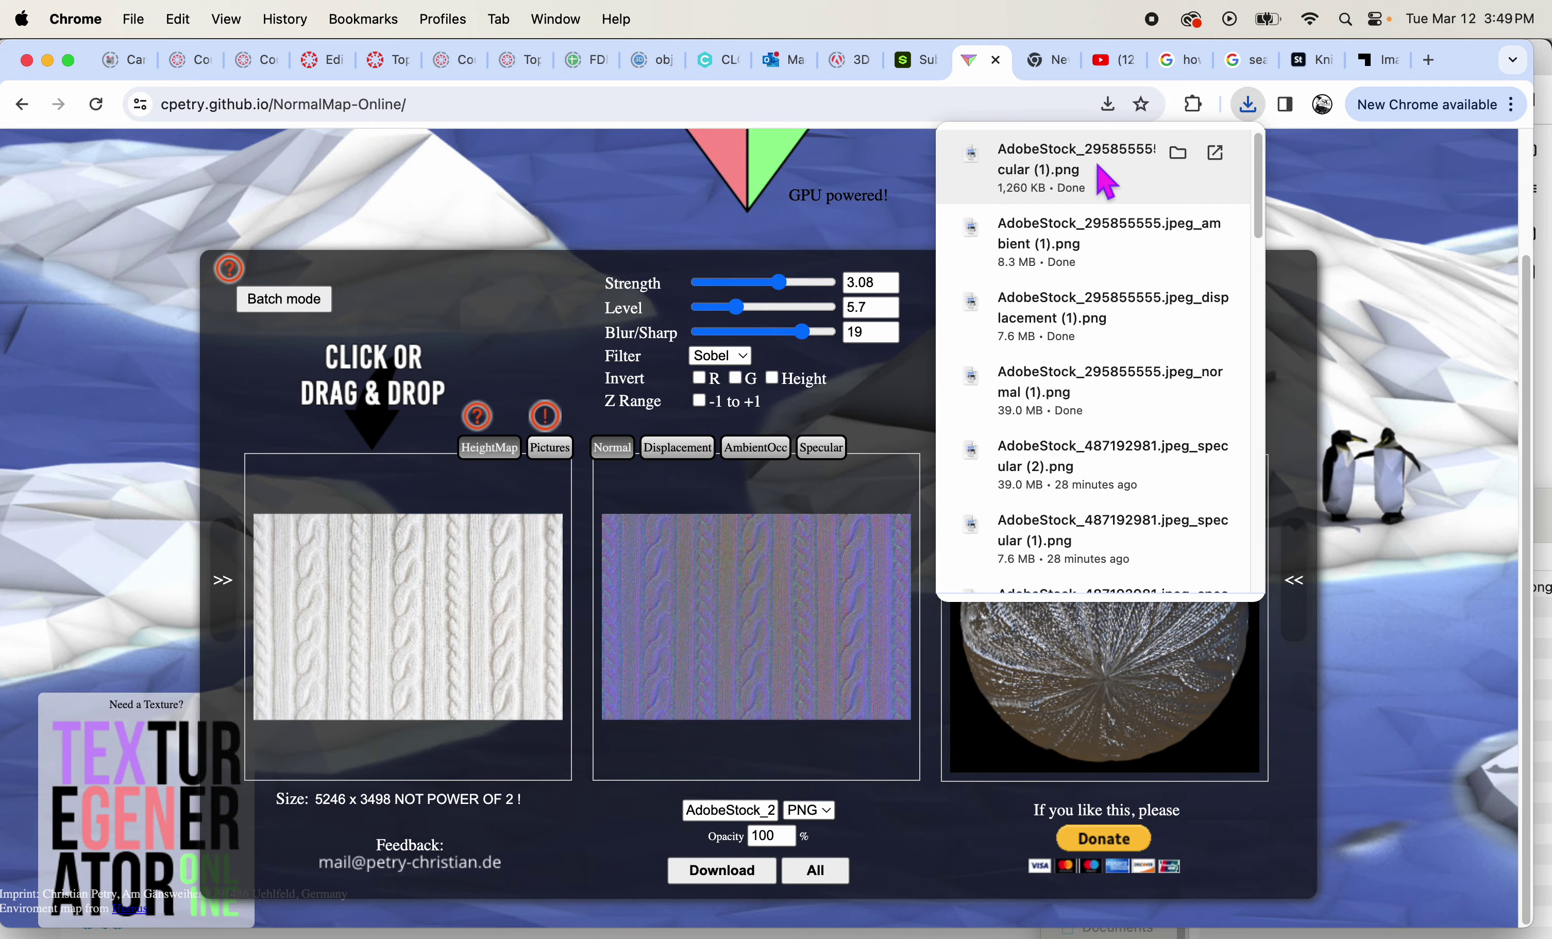
click(1247, 105)
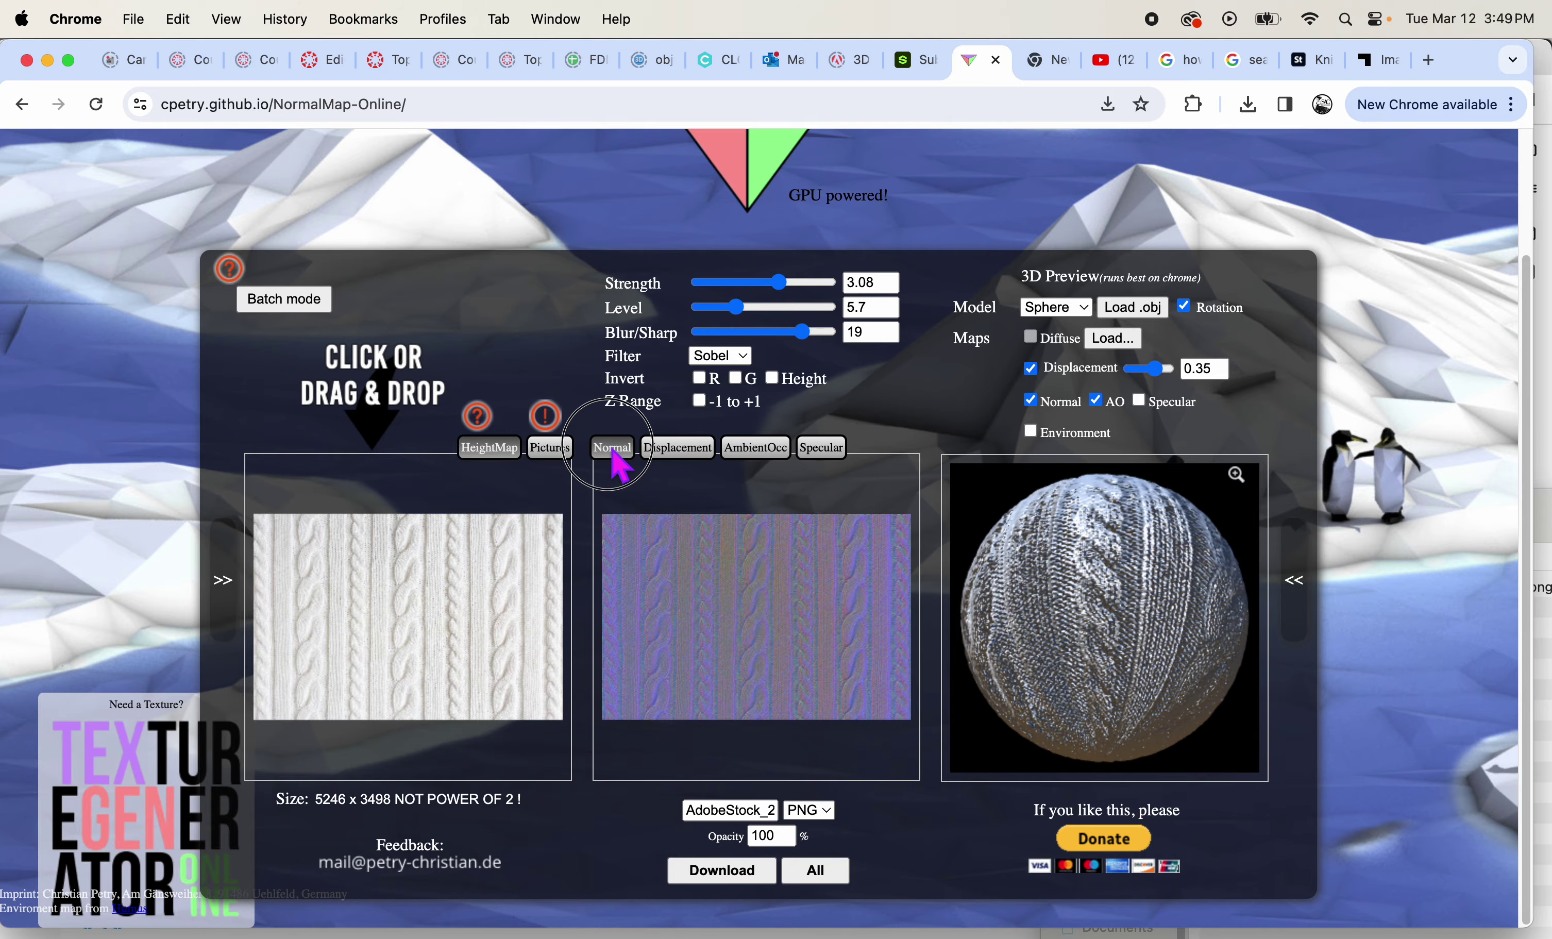
- Compare the normal and displacement maps of the cable knit texture, ending on the displacement map
click(675, 453)
click(623, 448)
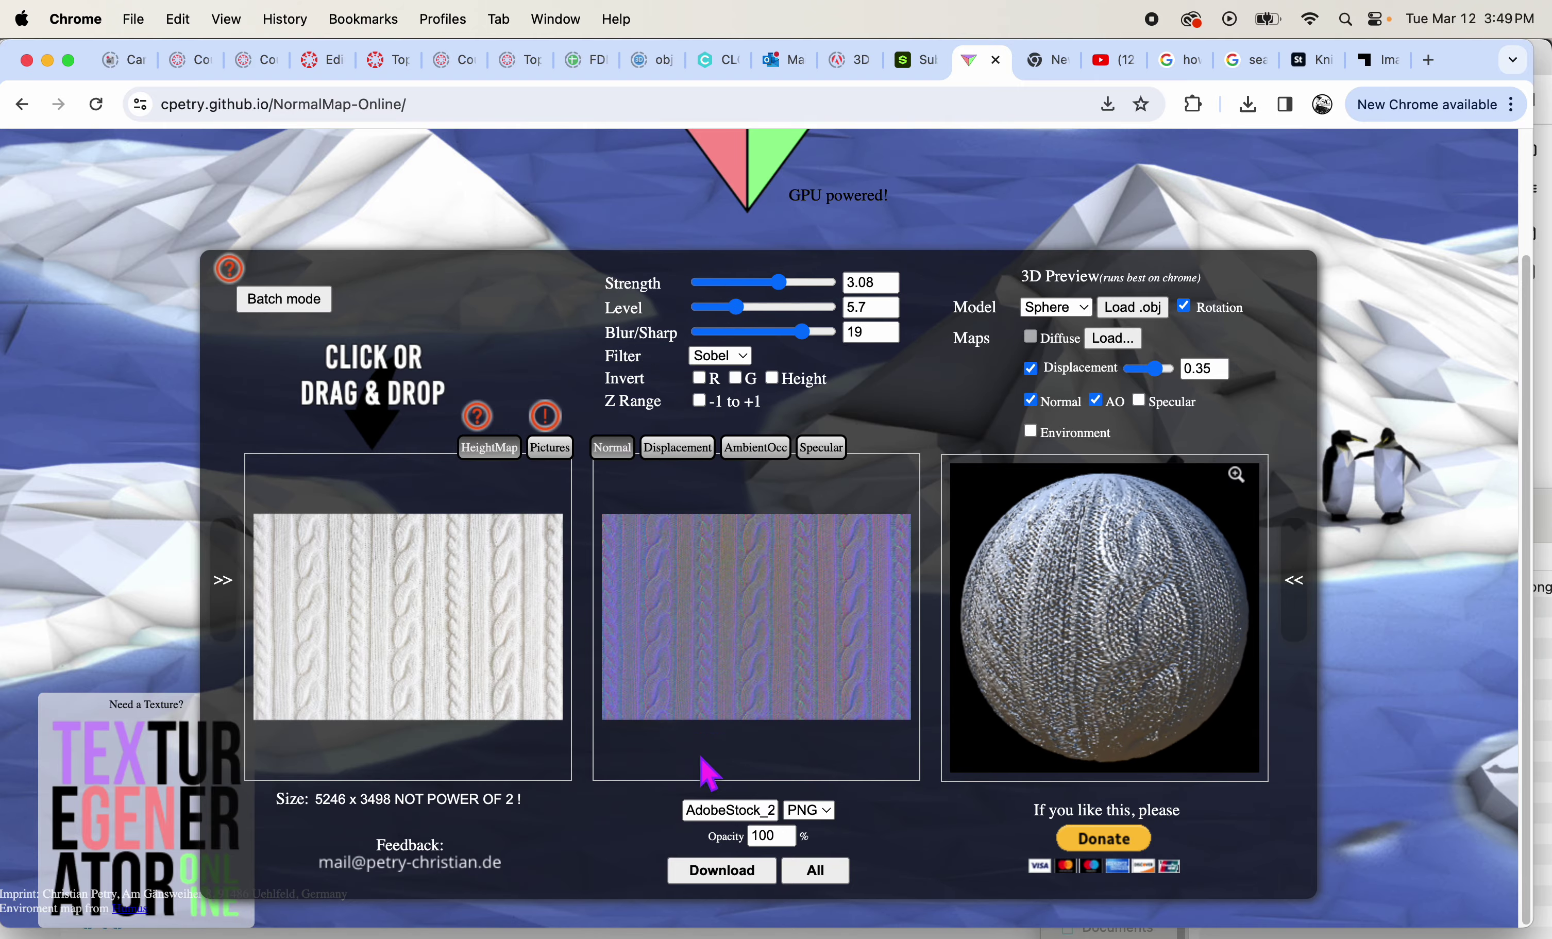
click(696, 450)
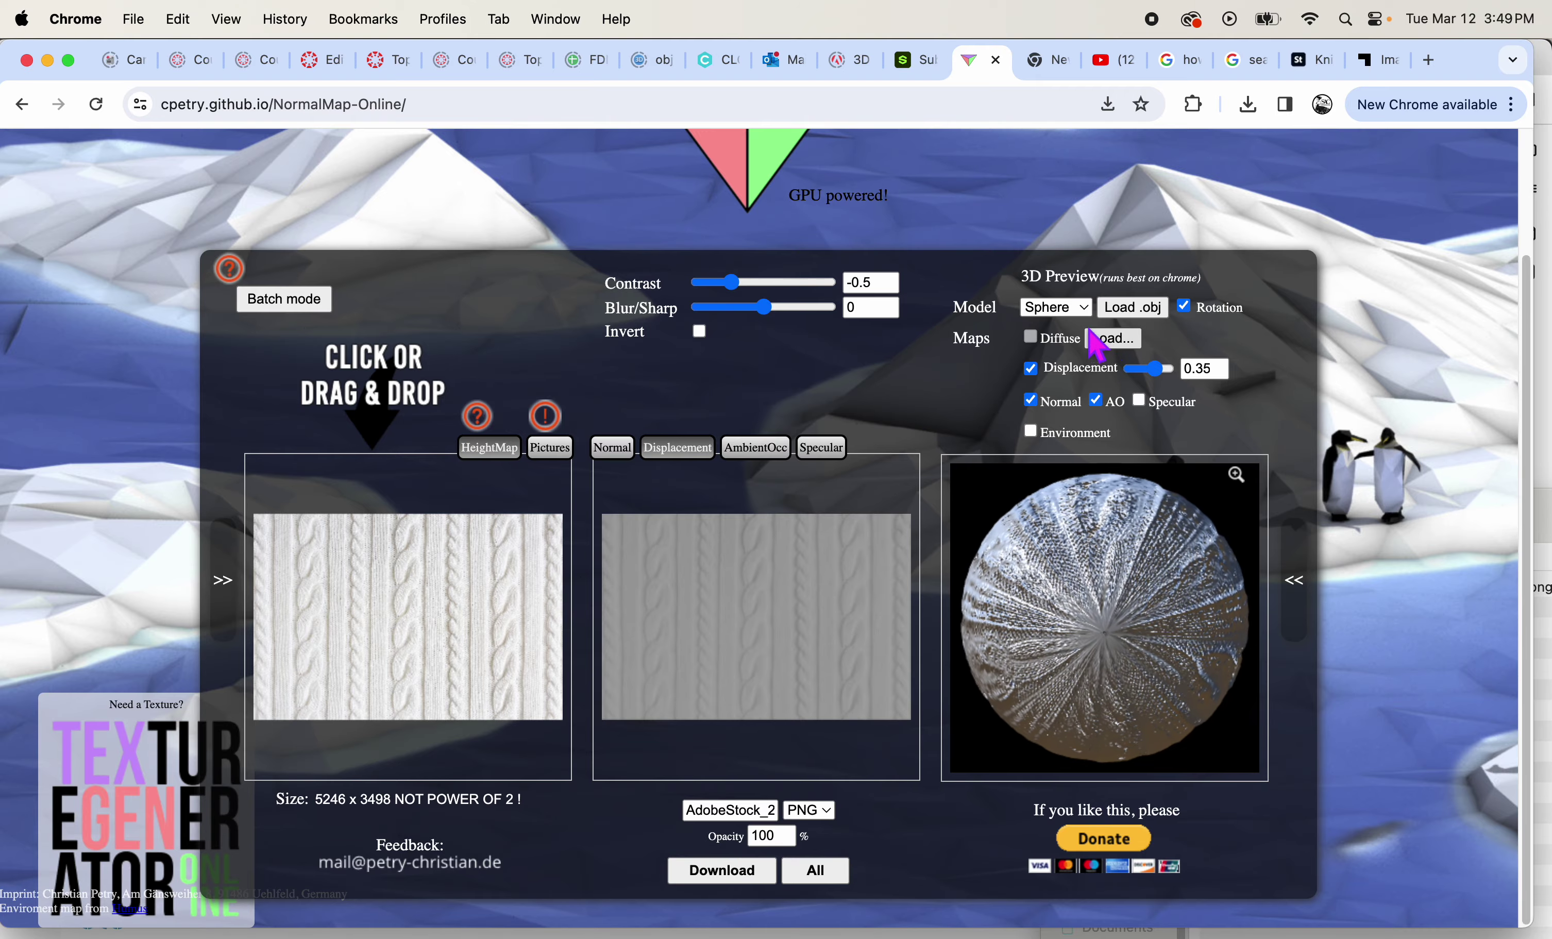
- Preview the cable knit maps on a cube model, and return the 3D preview to the sphere
click(1084, 309)
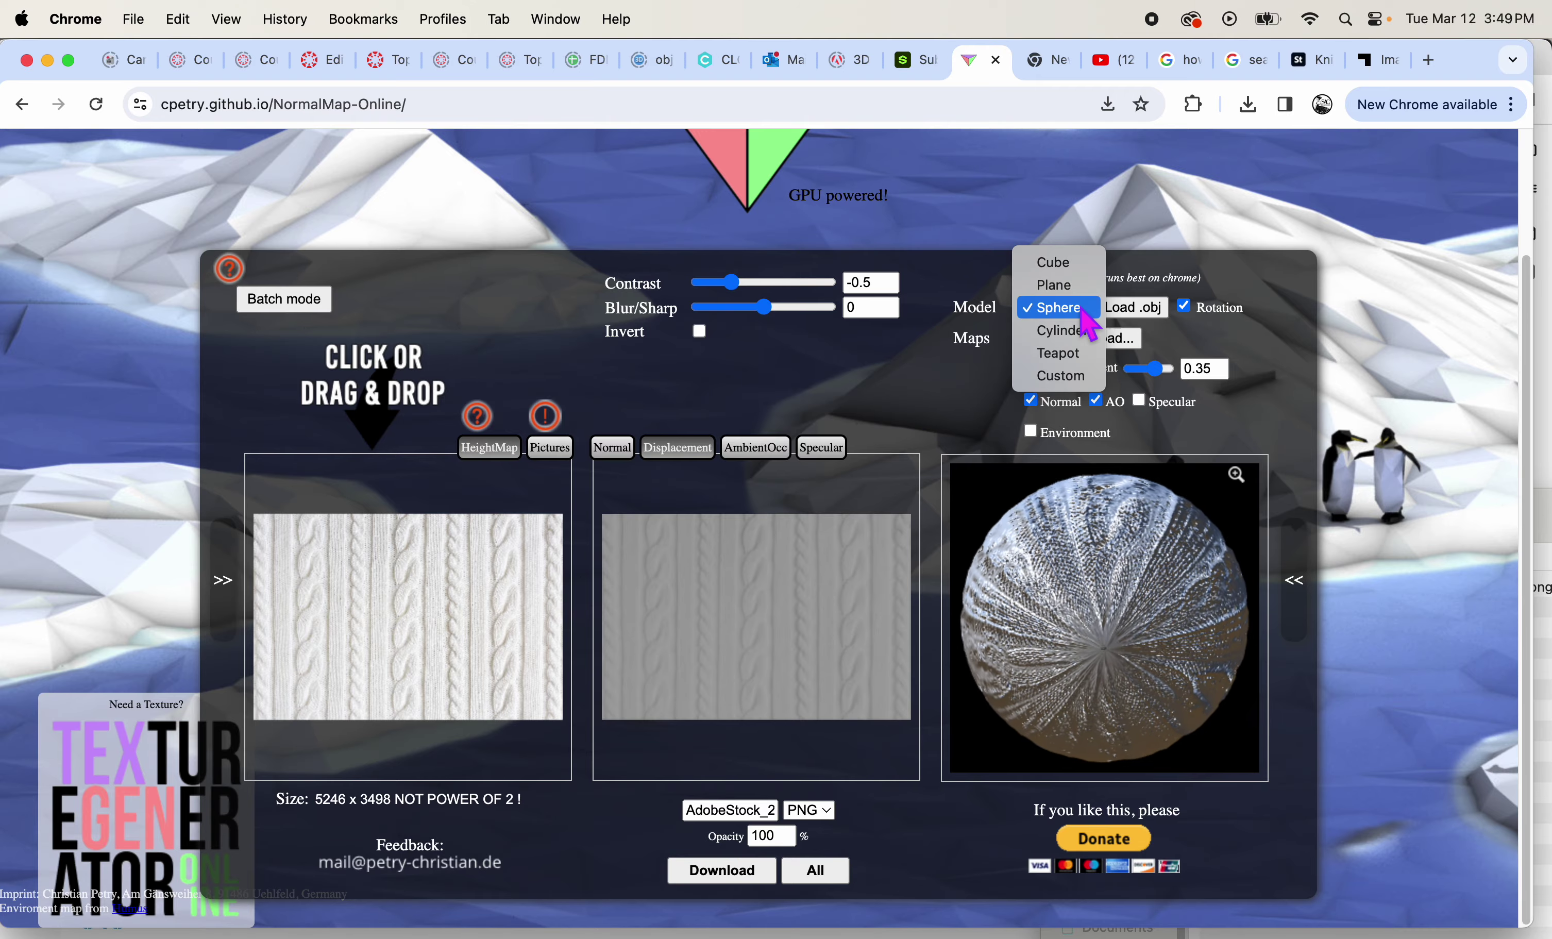
click(1076, 261)
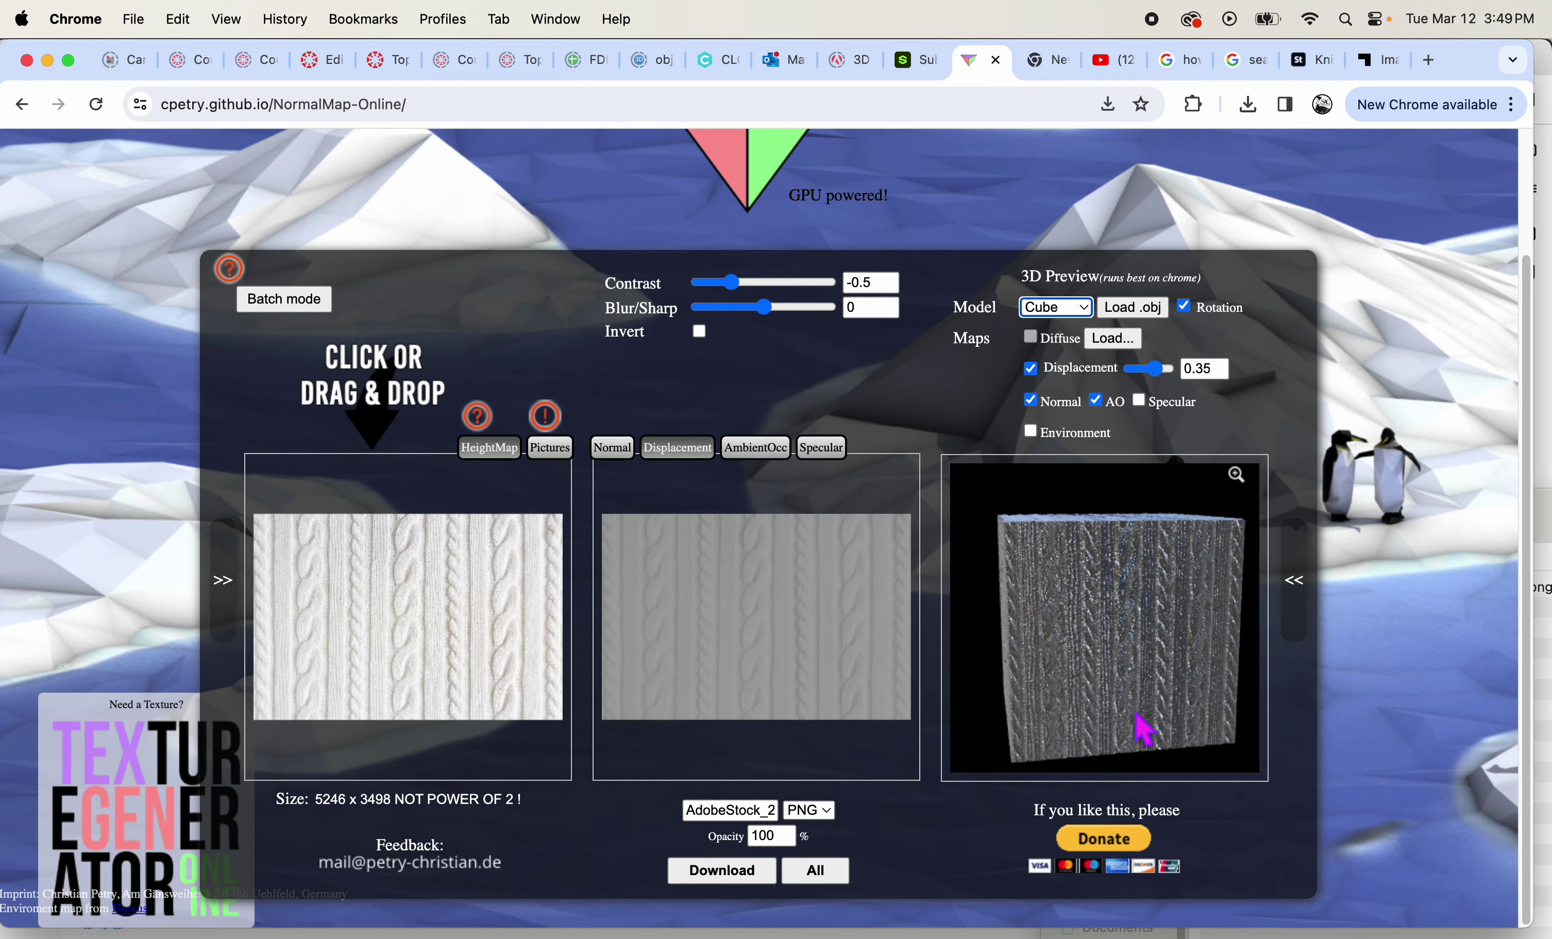
click(1079, 310)
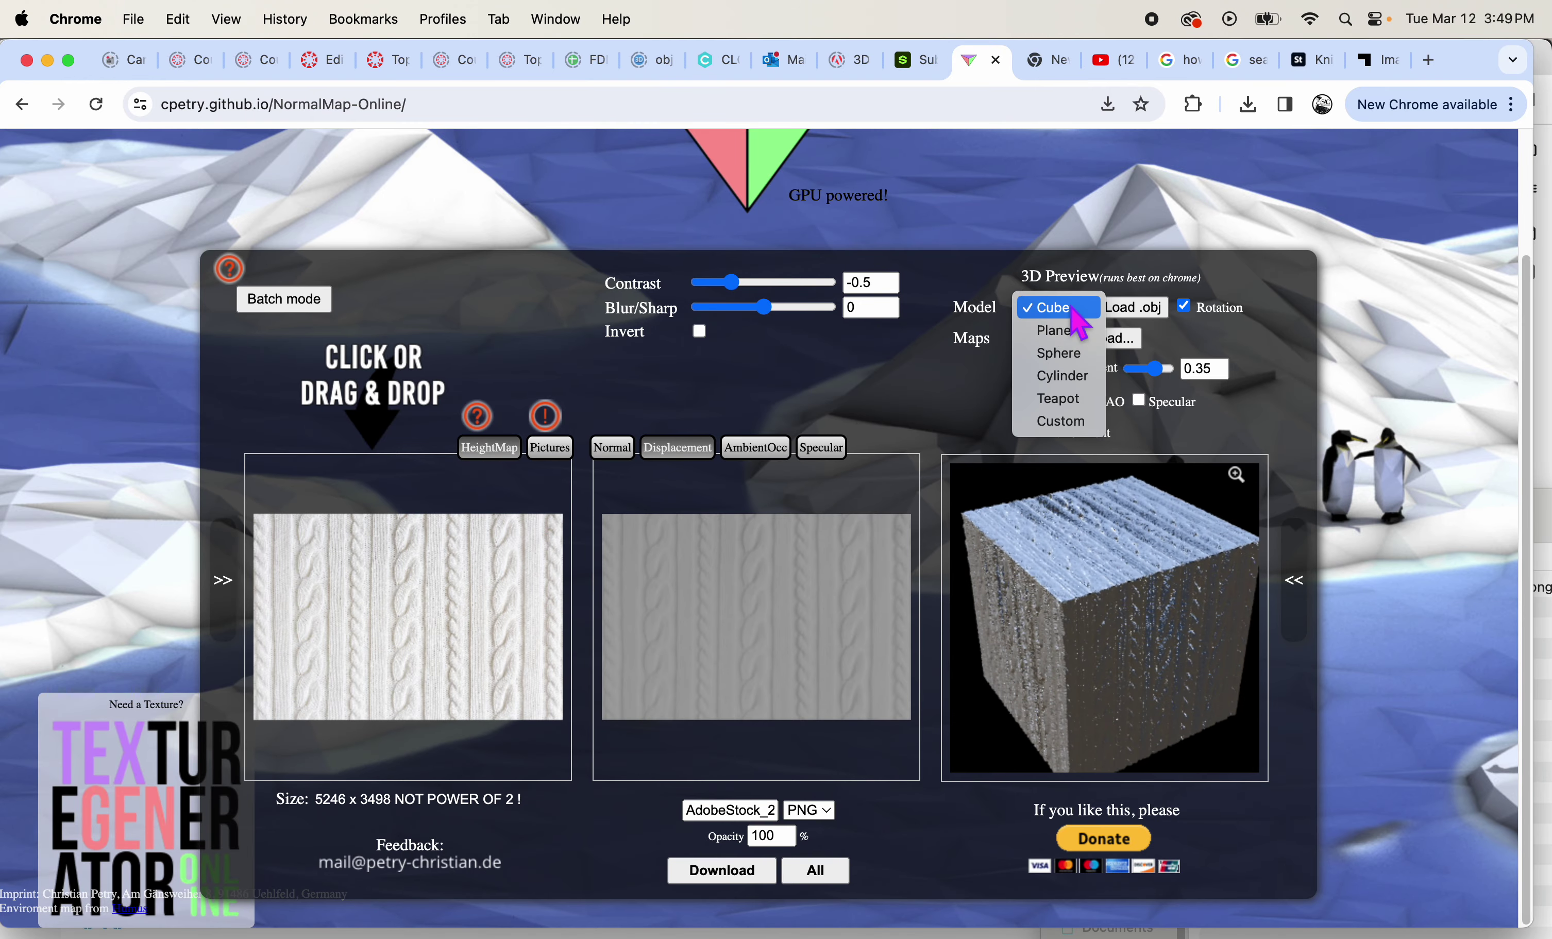
click(1087, 355)
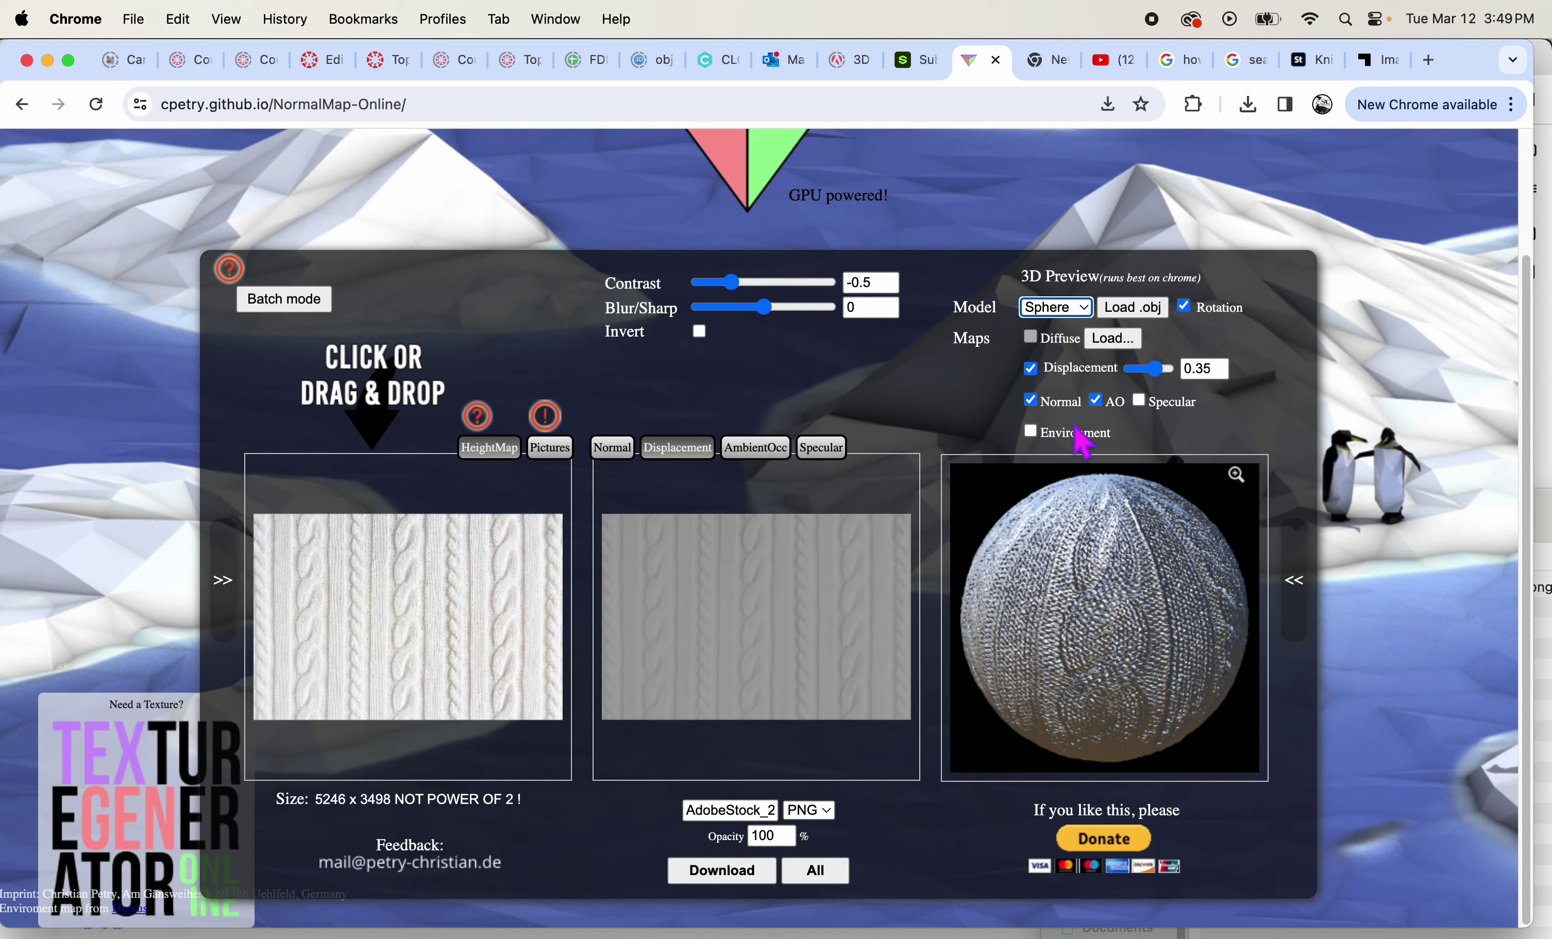
- Set the displacement map's contrast to 0.14 and blur/sharp to -15, and the 3D preview's displacement amount to 0.81
click(756, 281)
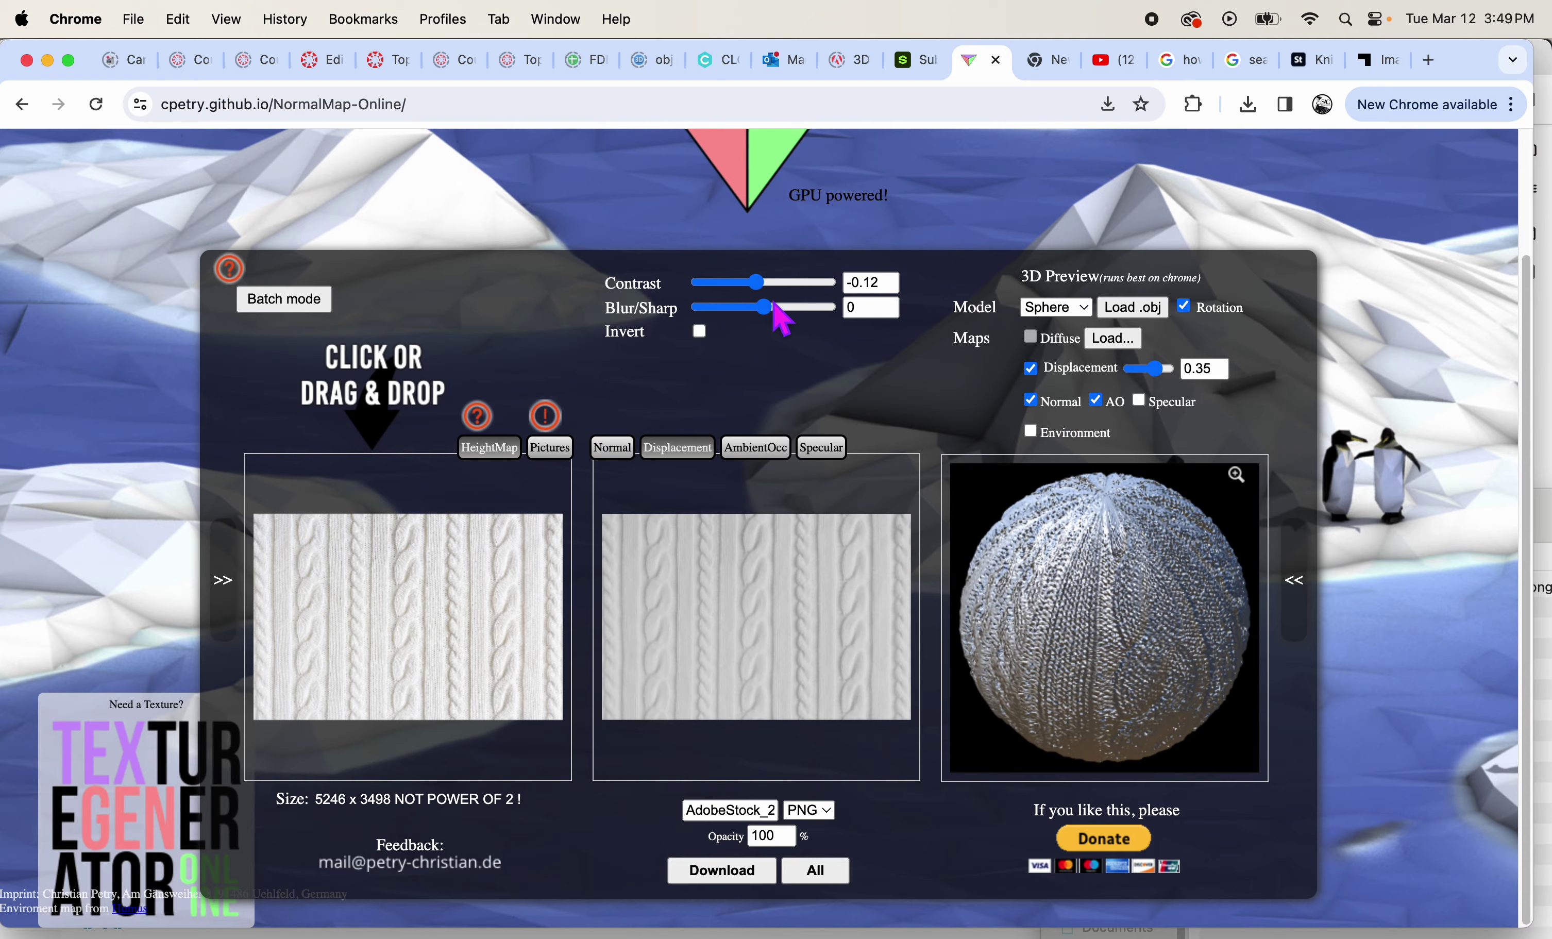
click(737, 308)
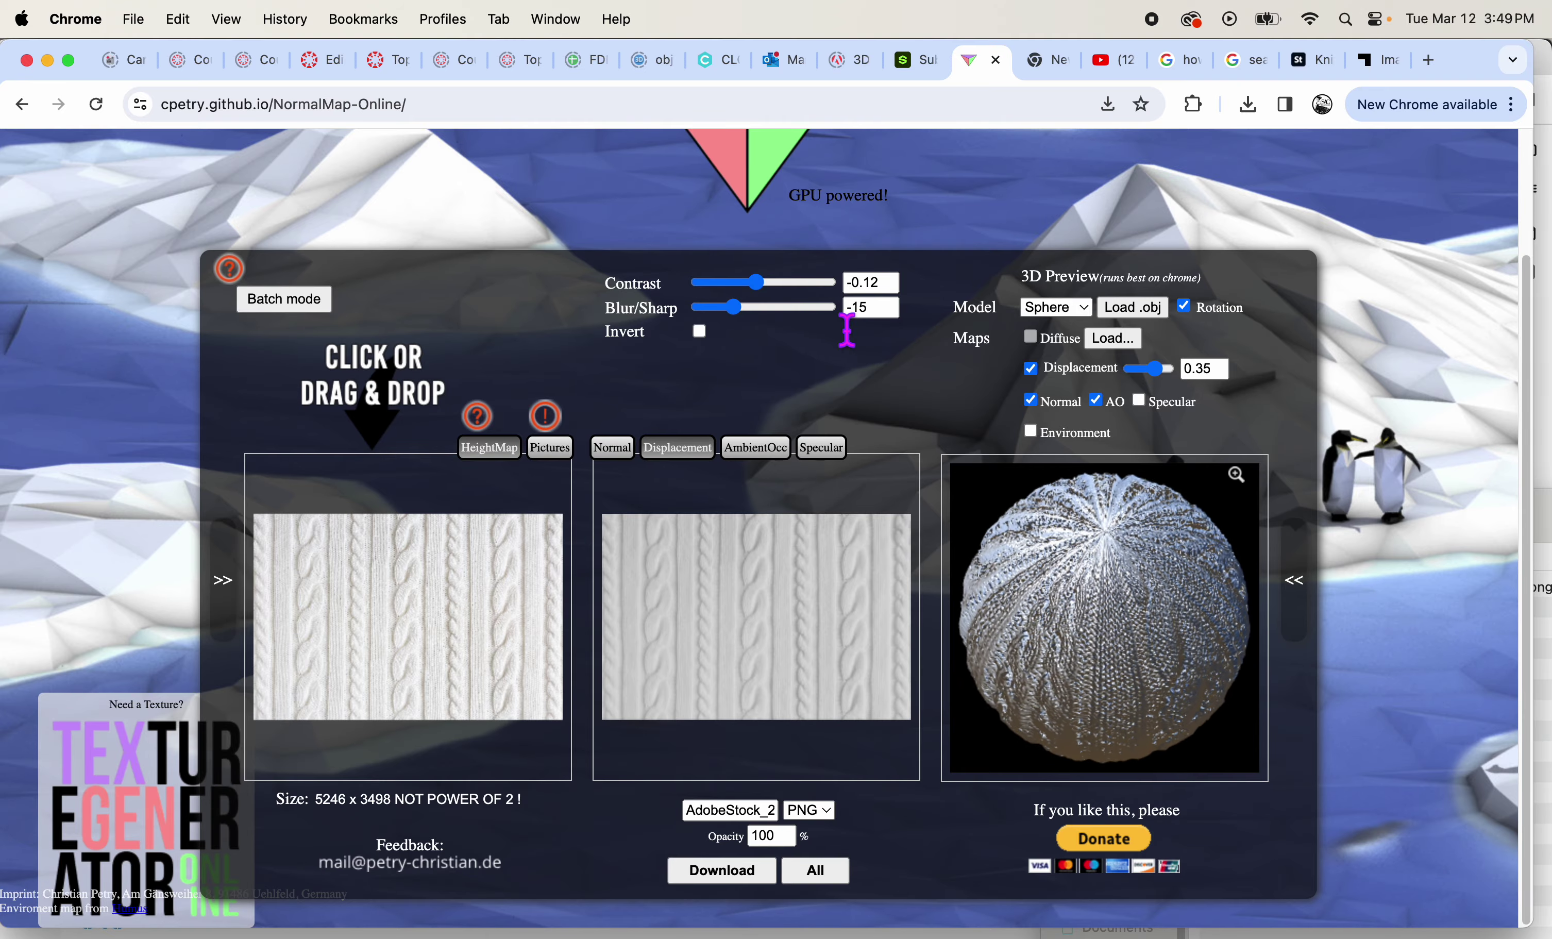
click(767, 282)
click(1134, 368)
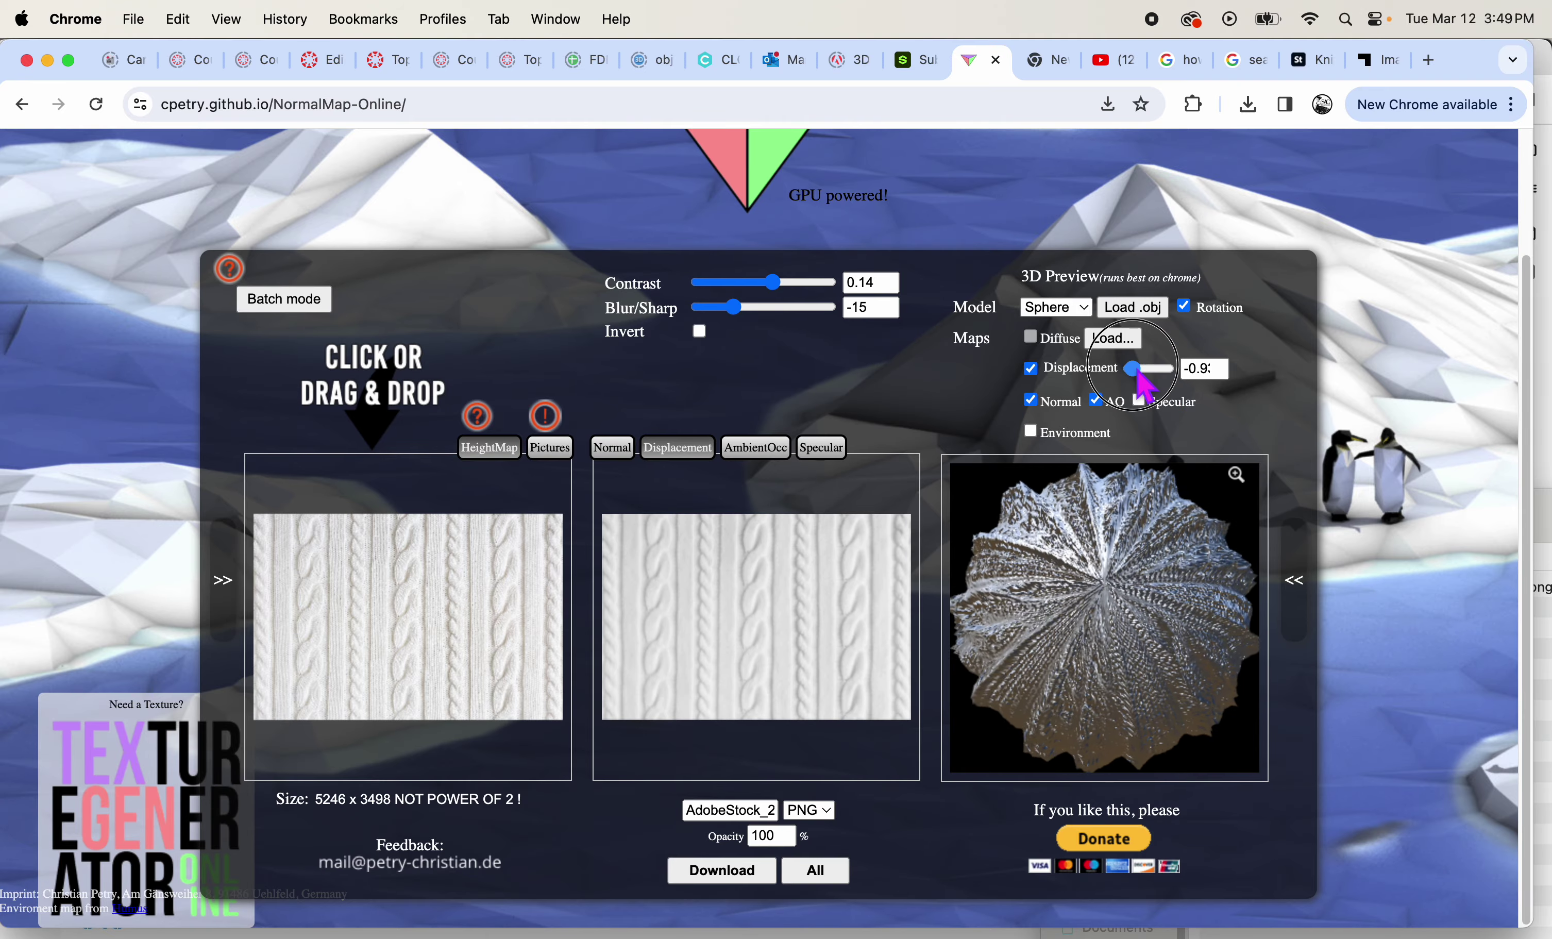
click(1162, 368)
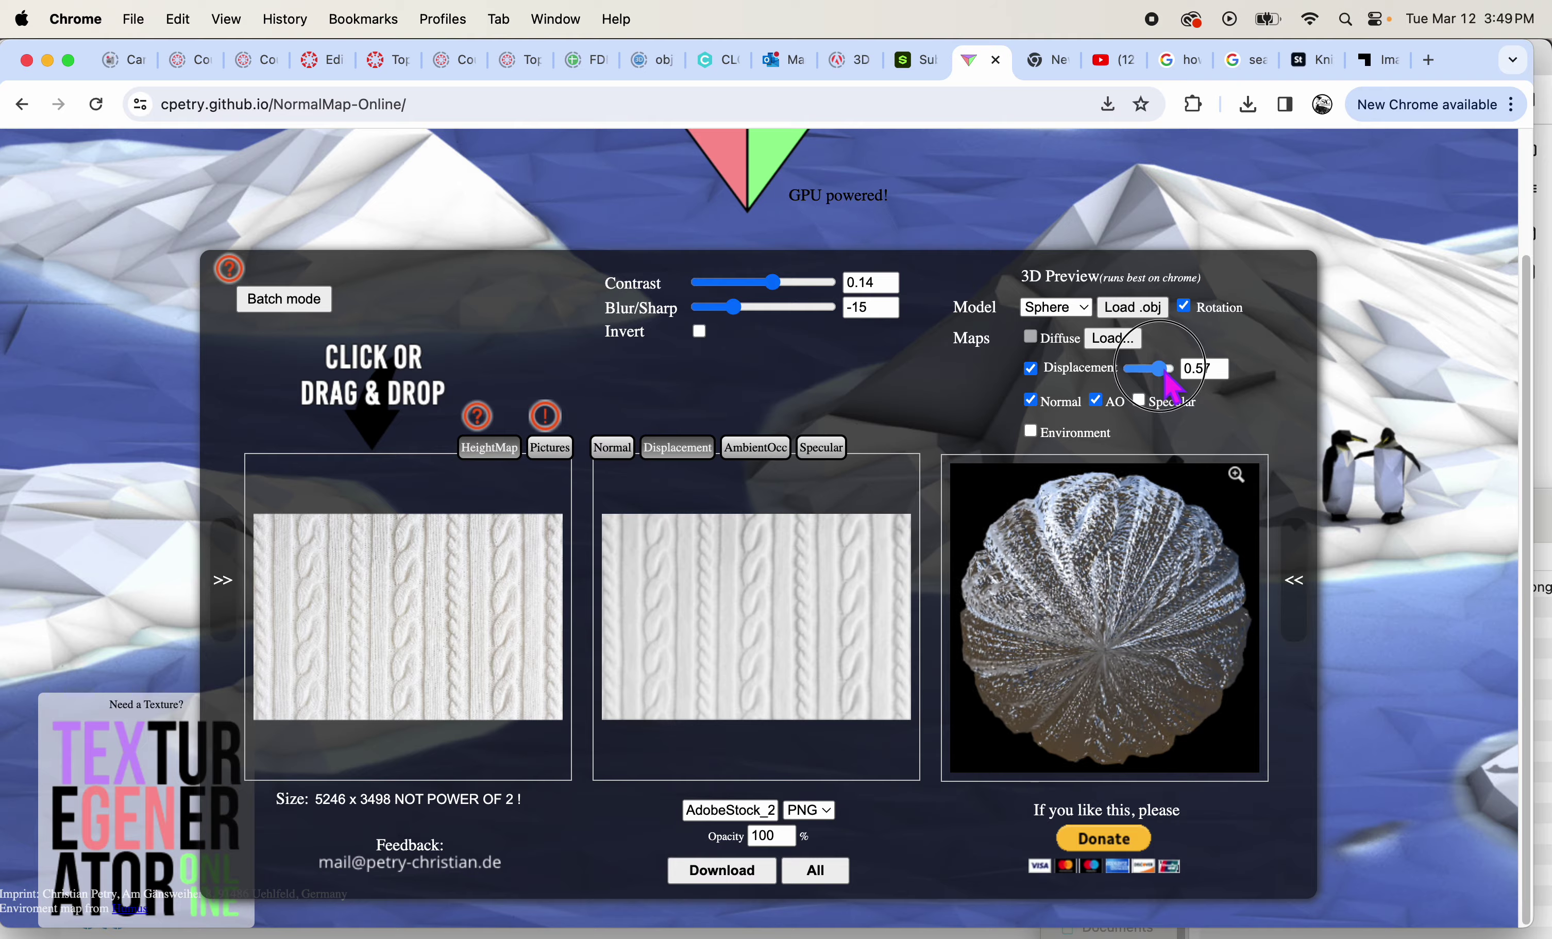
drag(1160, 368, 1164, 369)
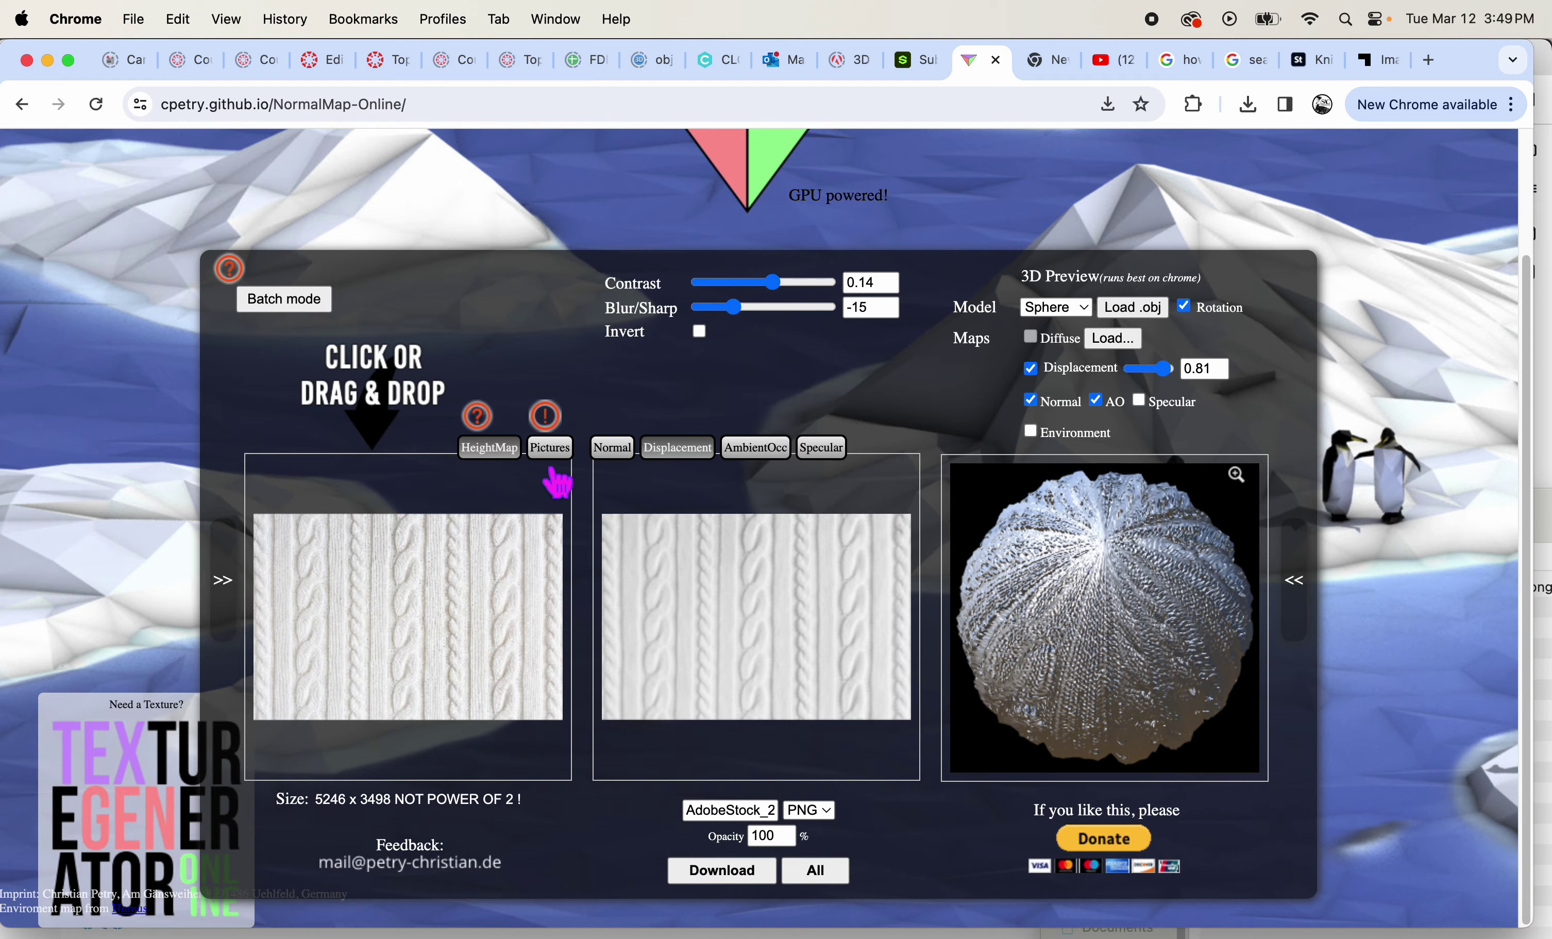
- Examine the normal, displacement, ambient occlusion and specular maps of the sample pictures input, and return to the cable knit height map
click(548, 450)
click(613, 450)
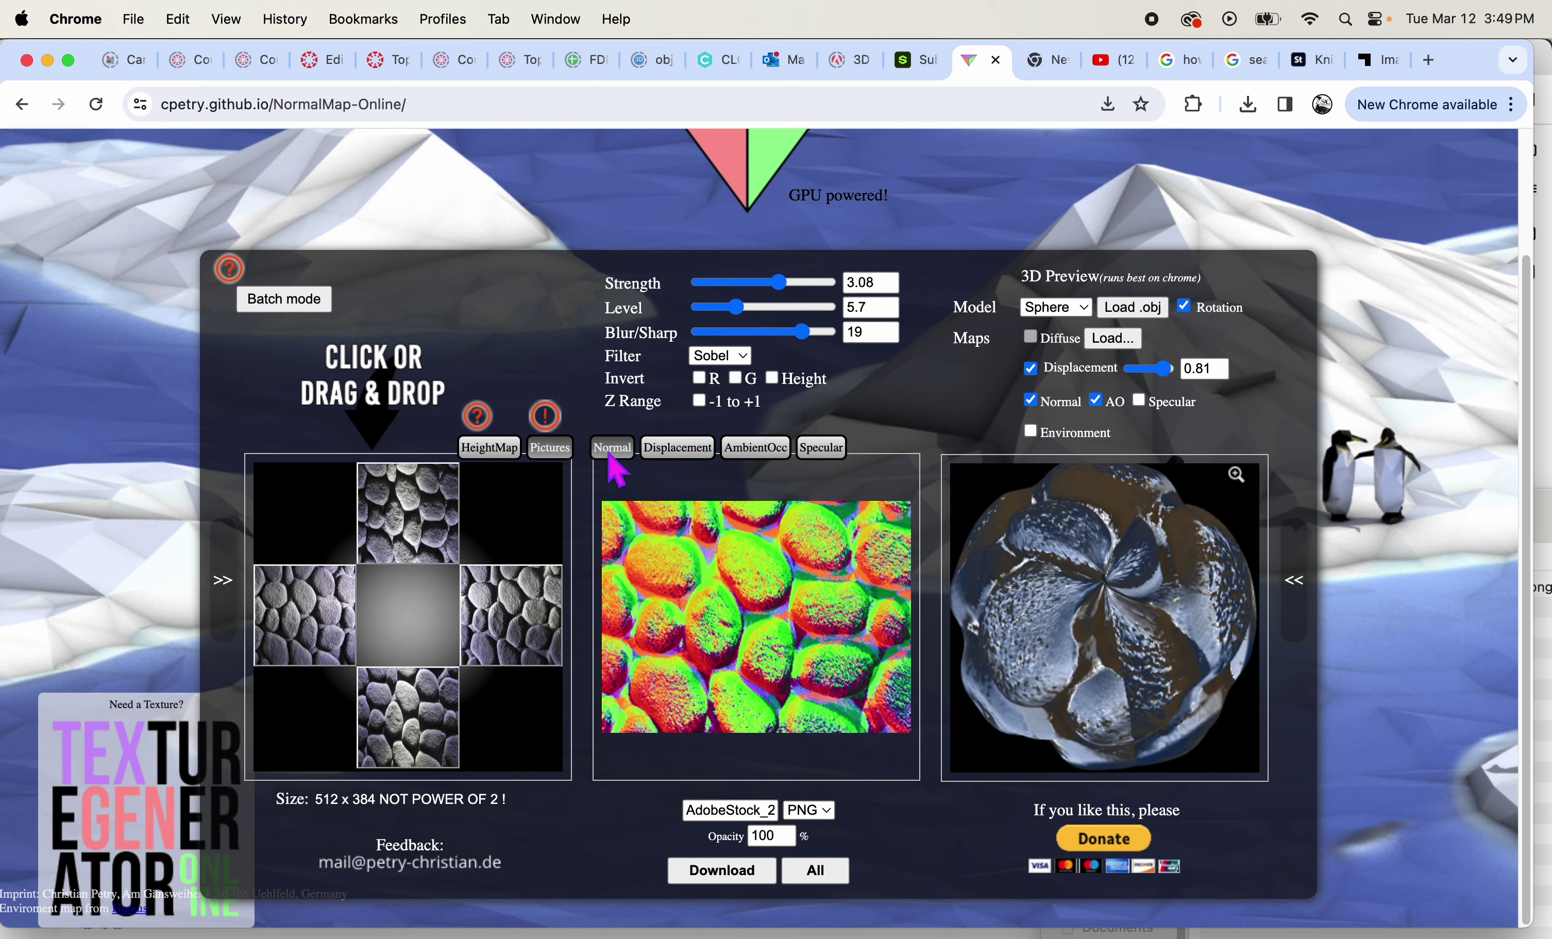
click(675, 452)
click(749, 461)
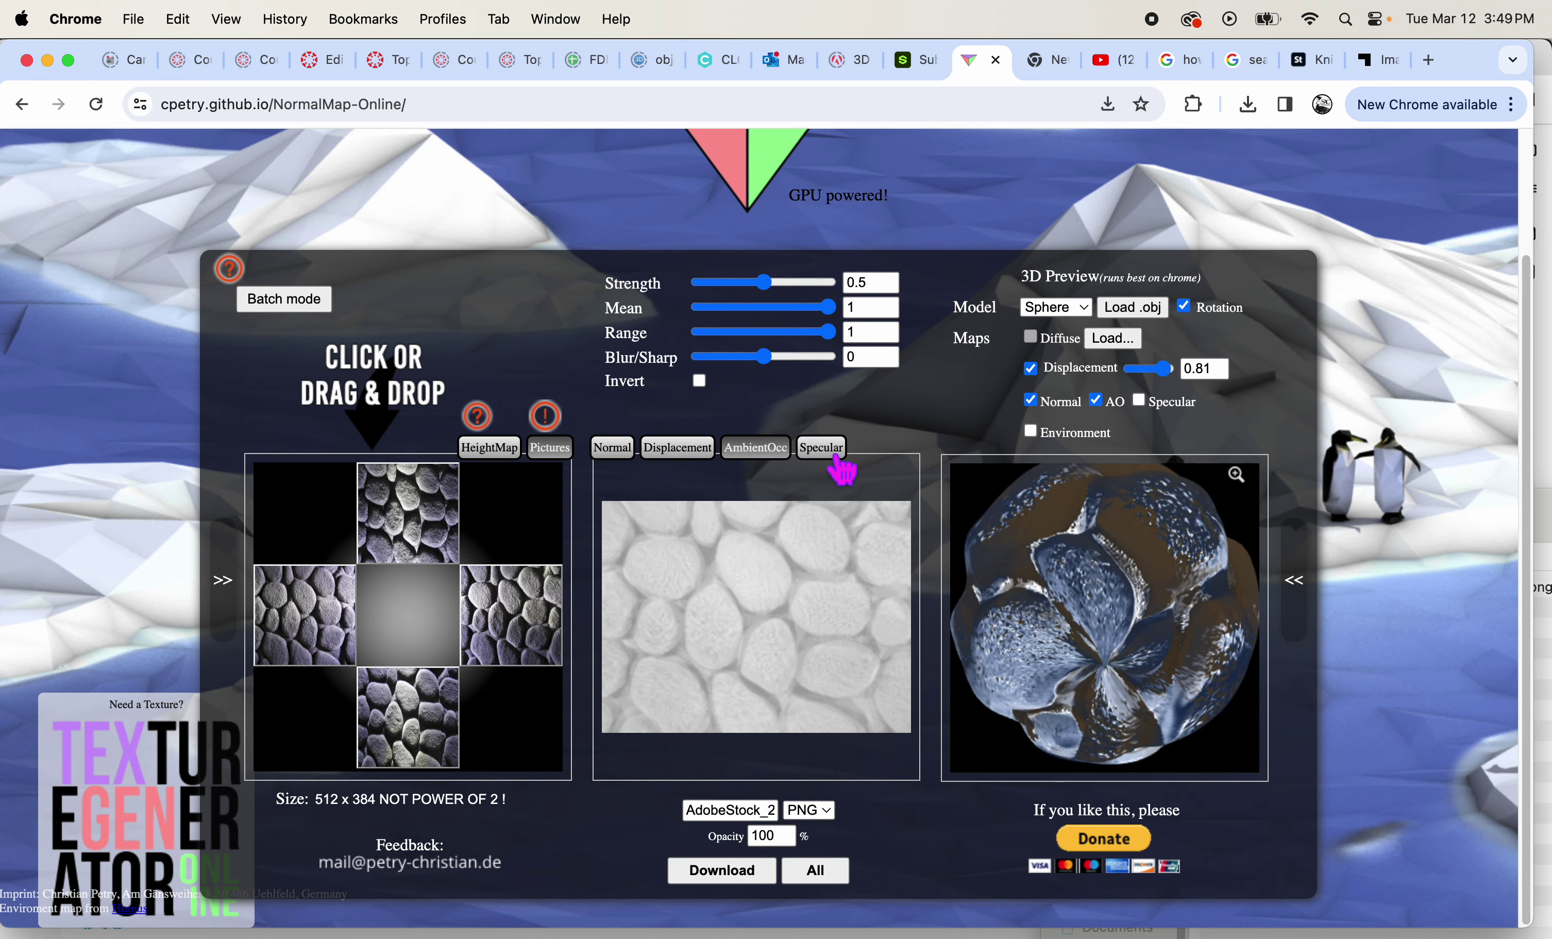
click(832, 454)
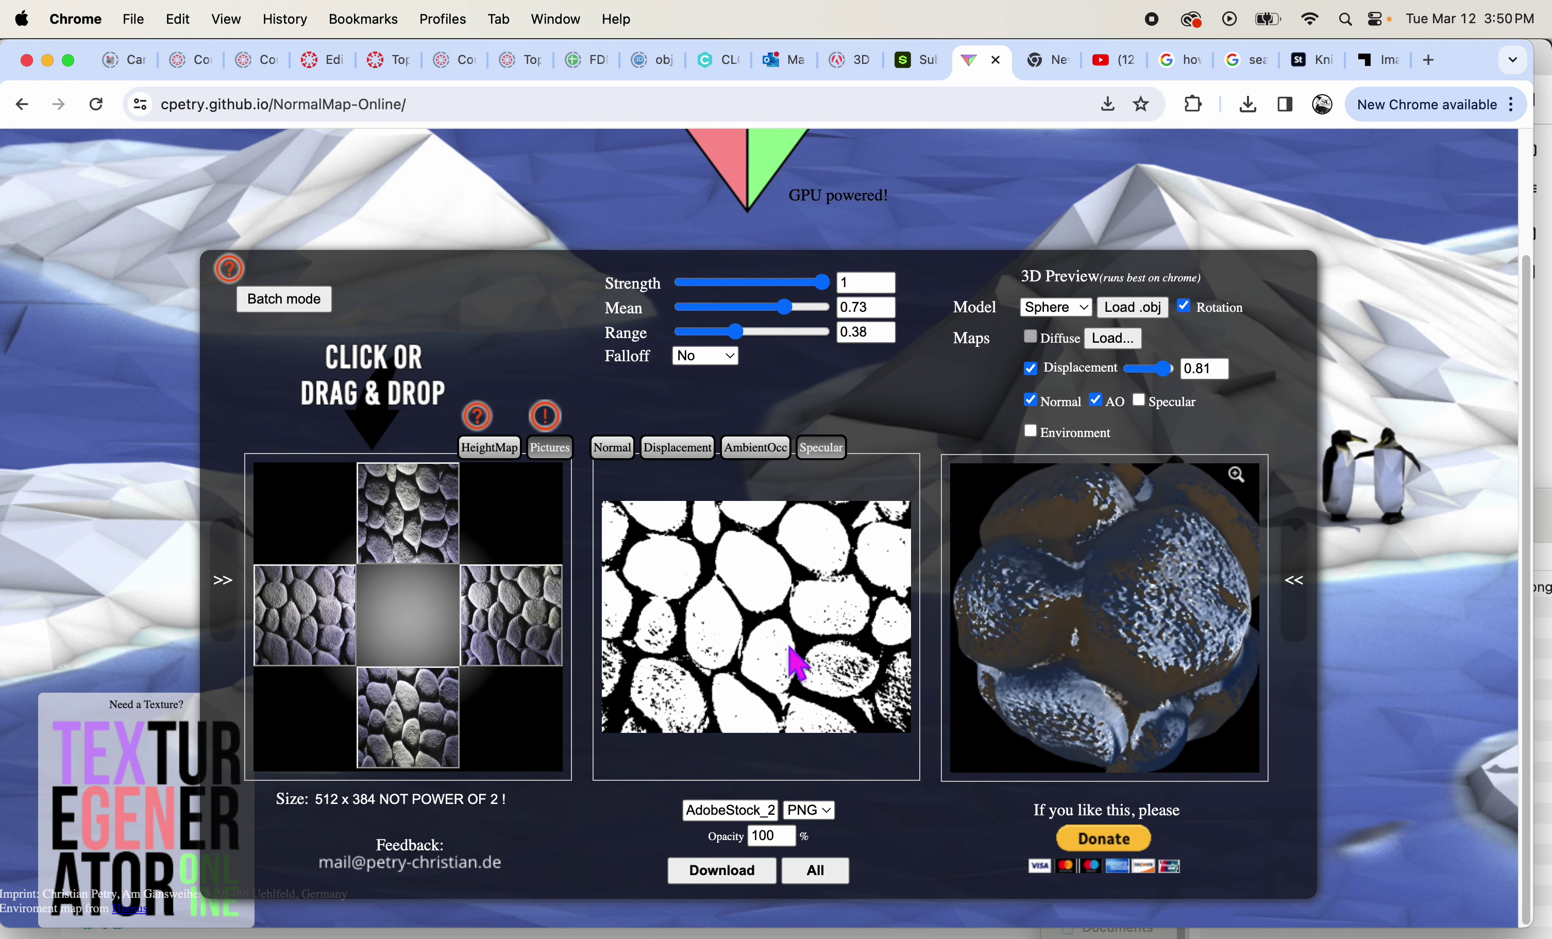
scroll(791, 652, up, 3)
scroll(790, 658, down, 3)
click(549, 448)
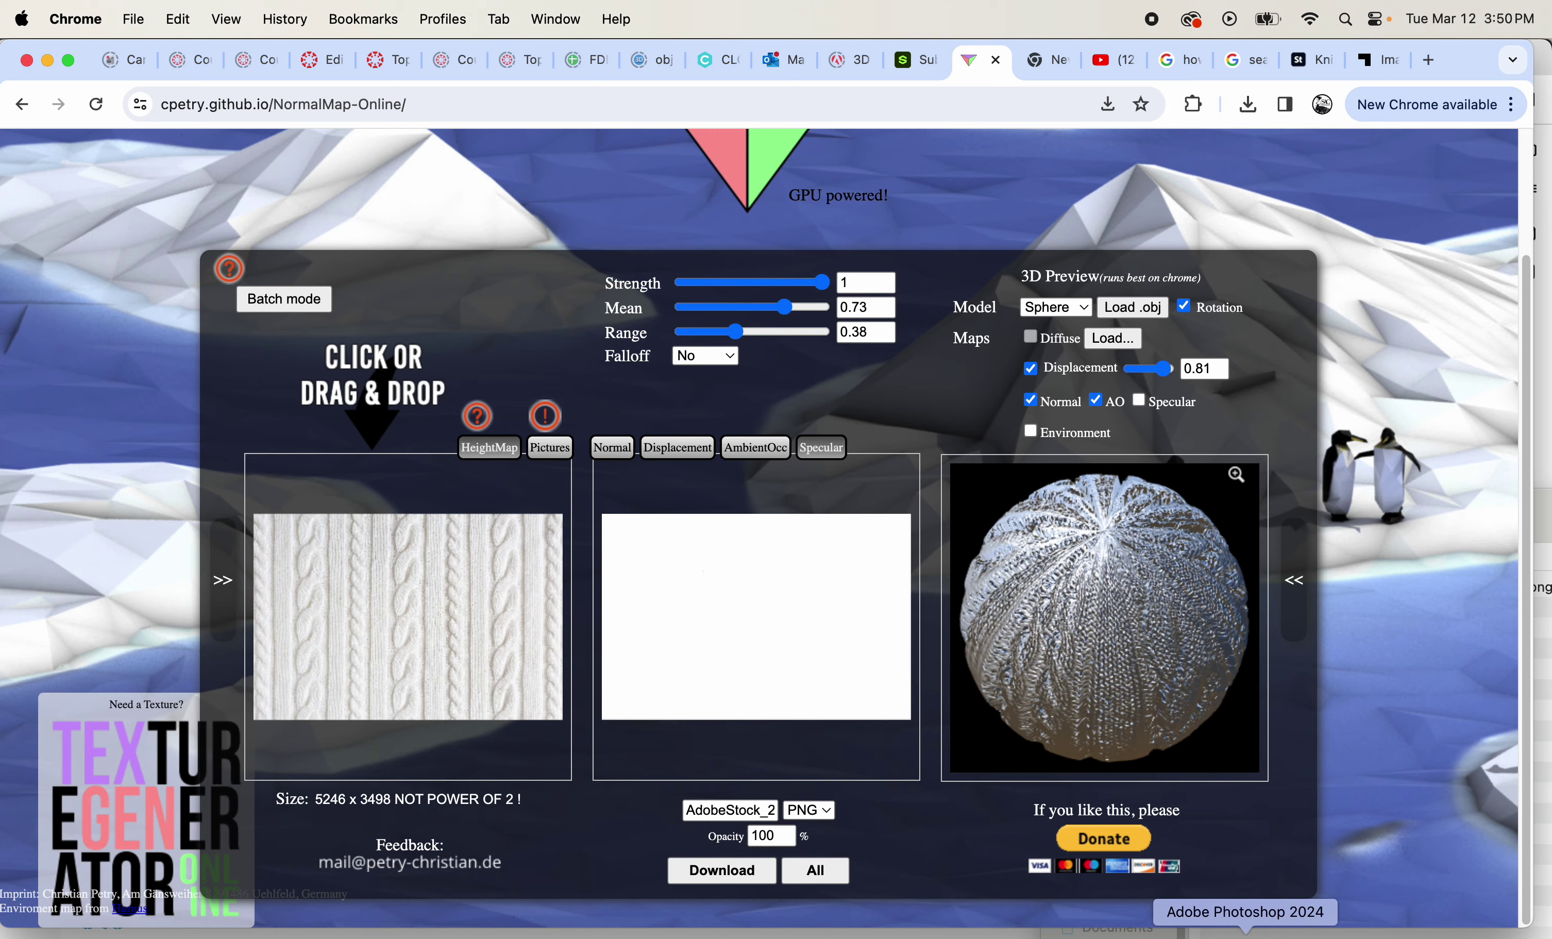
- Switch to Photoshop, undo the previous fills on metal.jpg and deselect the hearts
click(1245, 934)
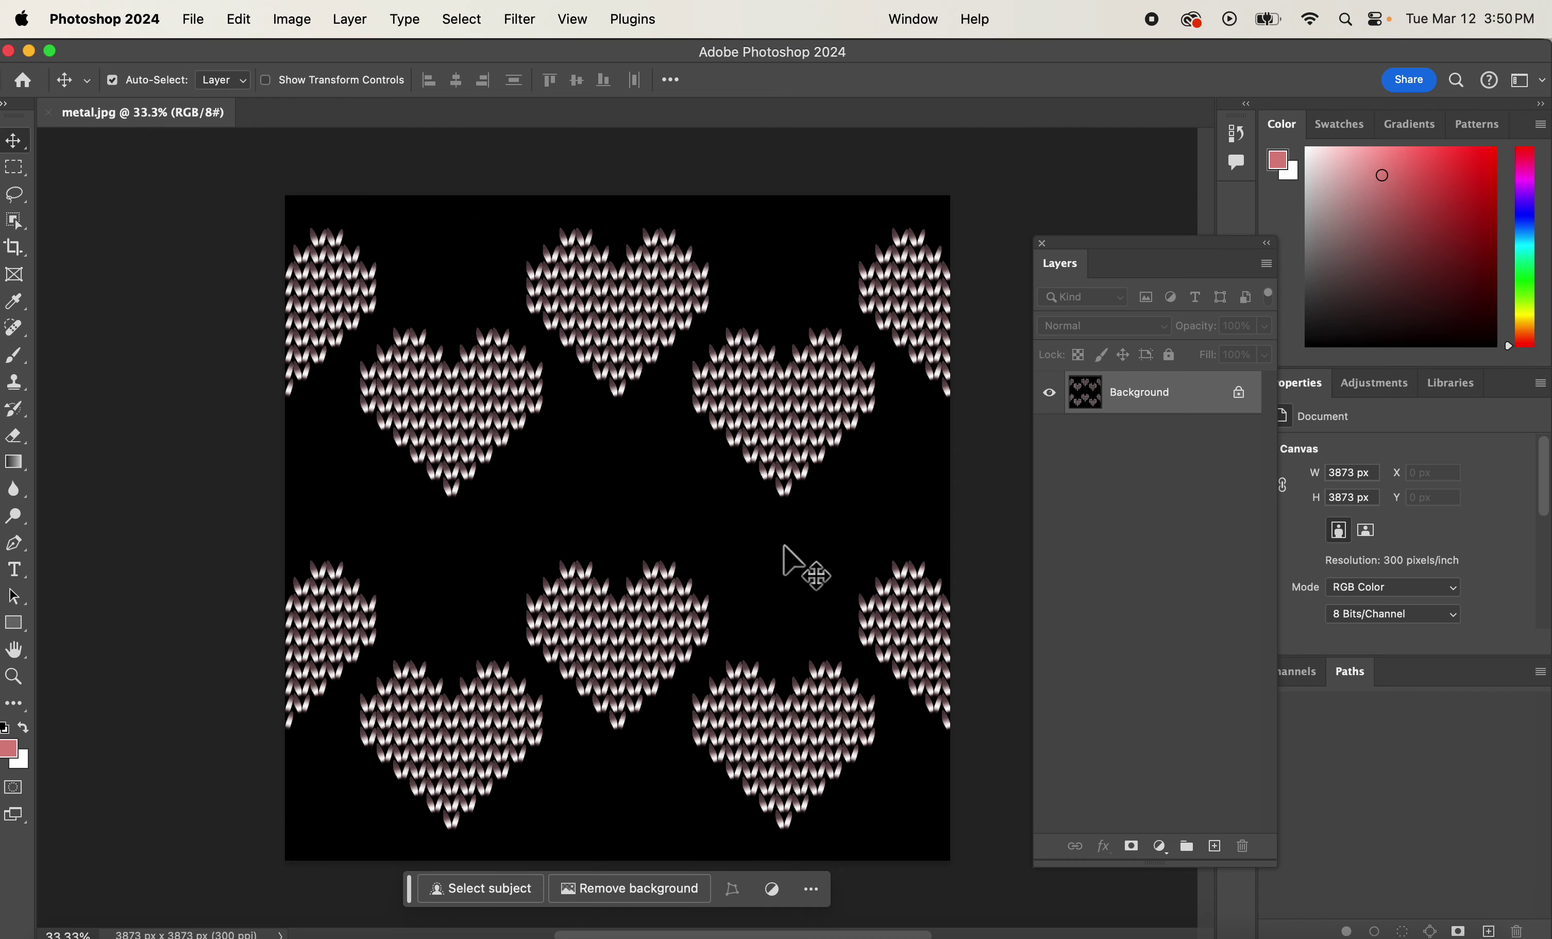
key(super+z)
key(super+z)
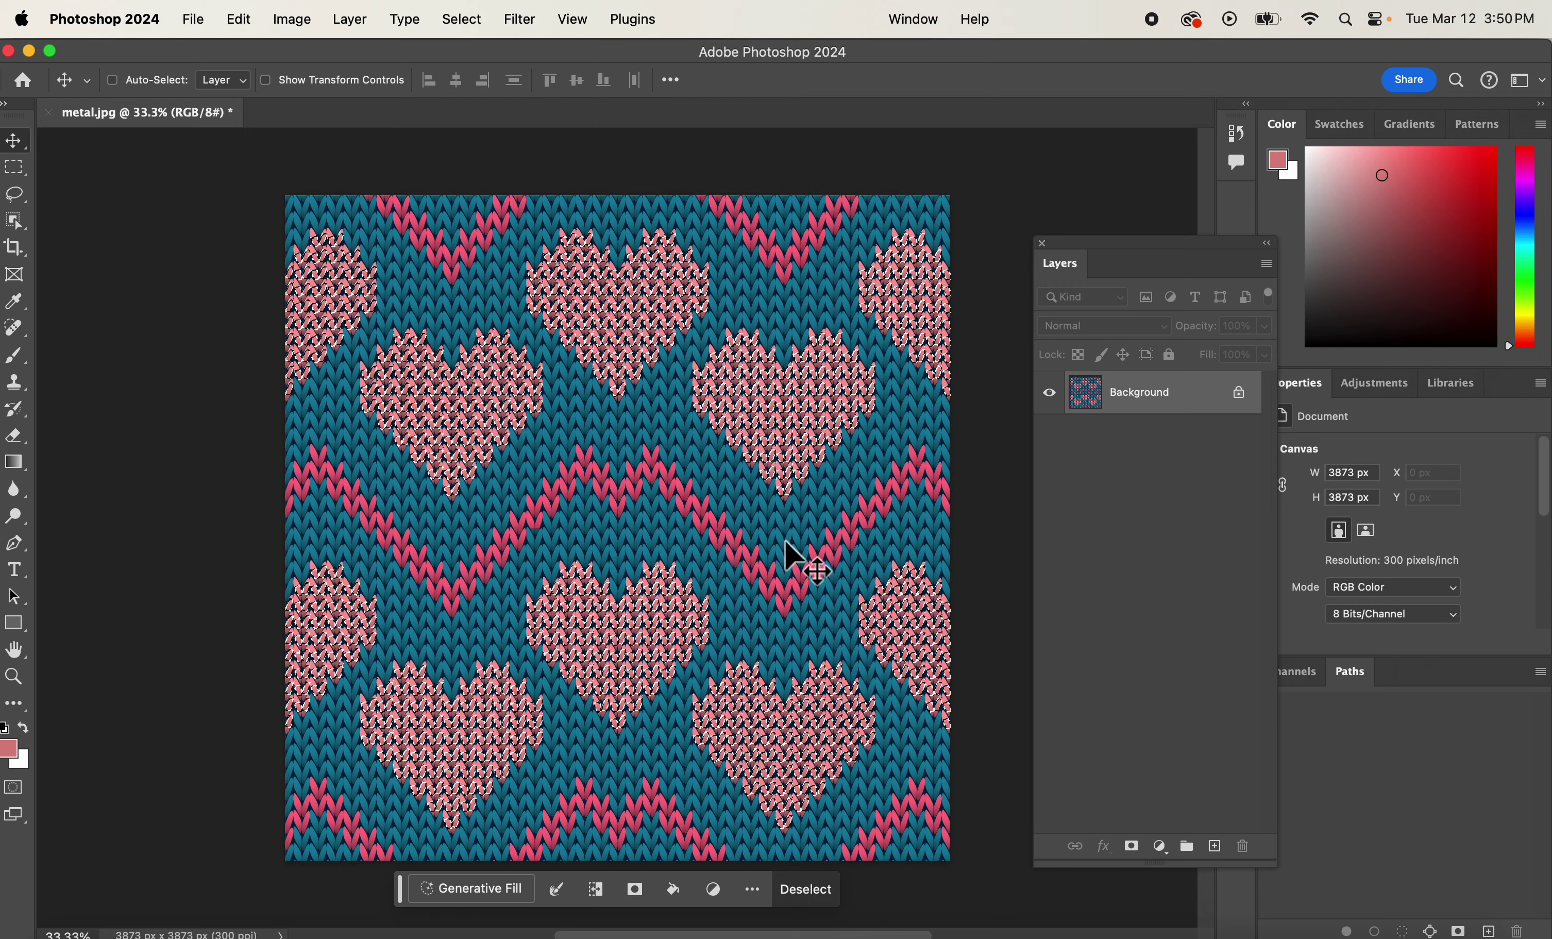
key(super+d)
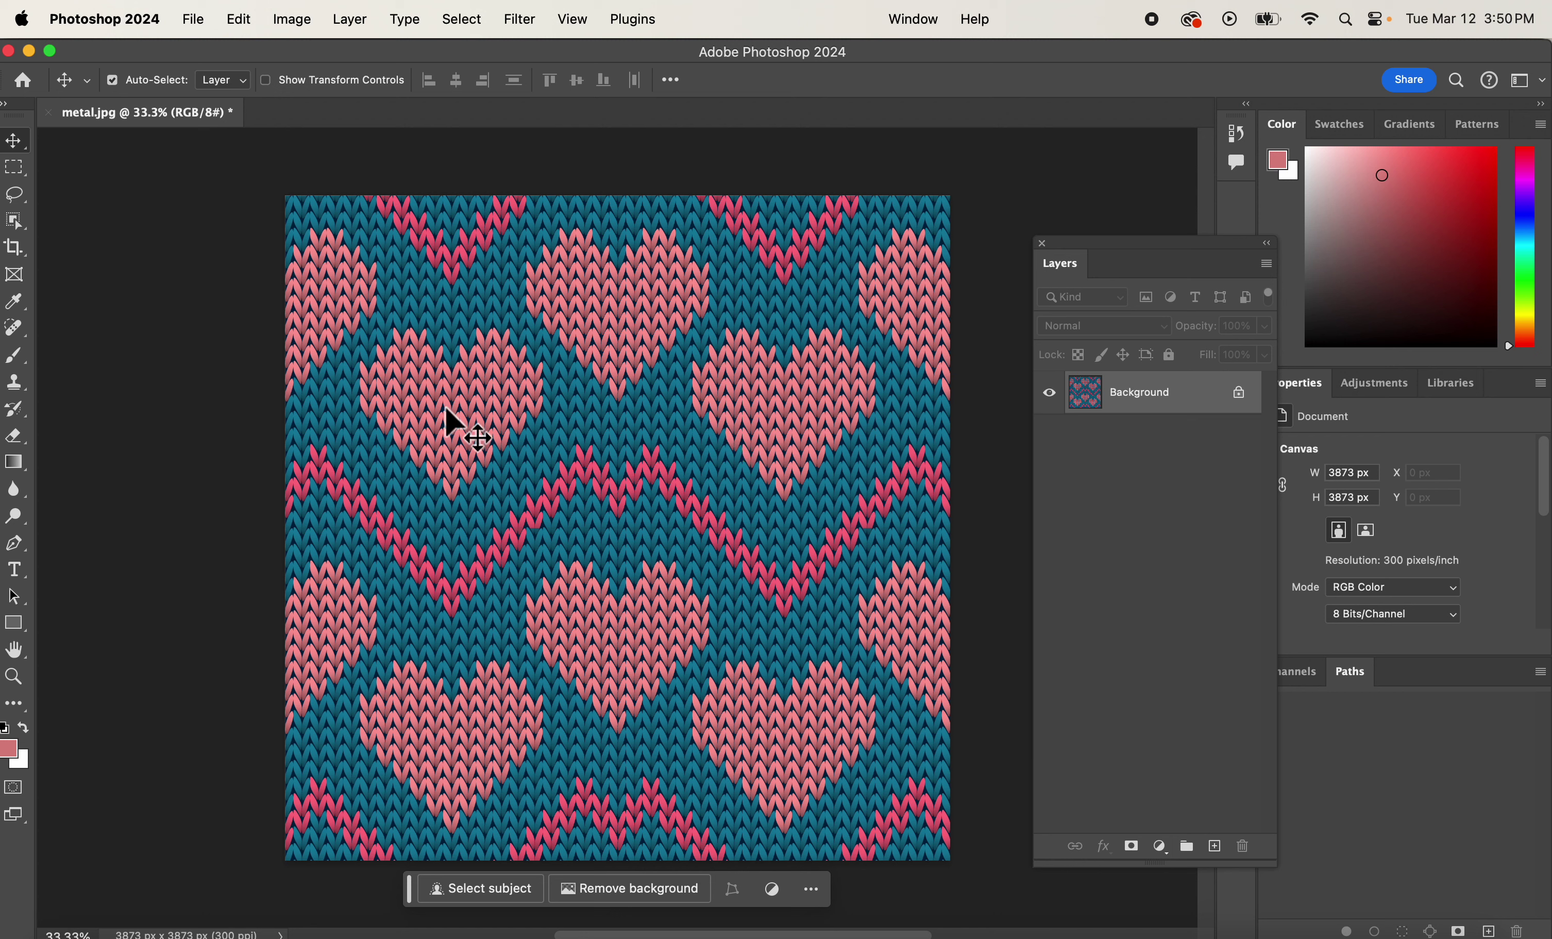
- Select the light pink of the knit hearts with Color Range, sampling the color from one heart
click(465, 21)
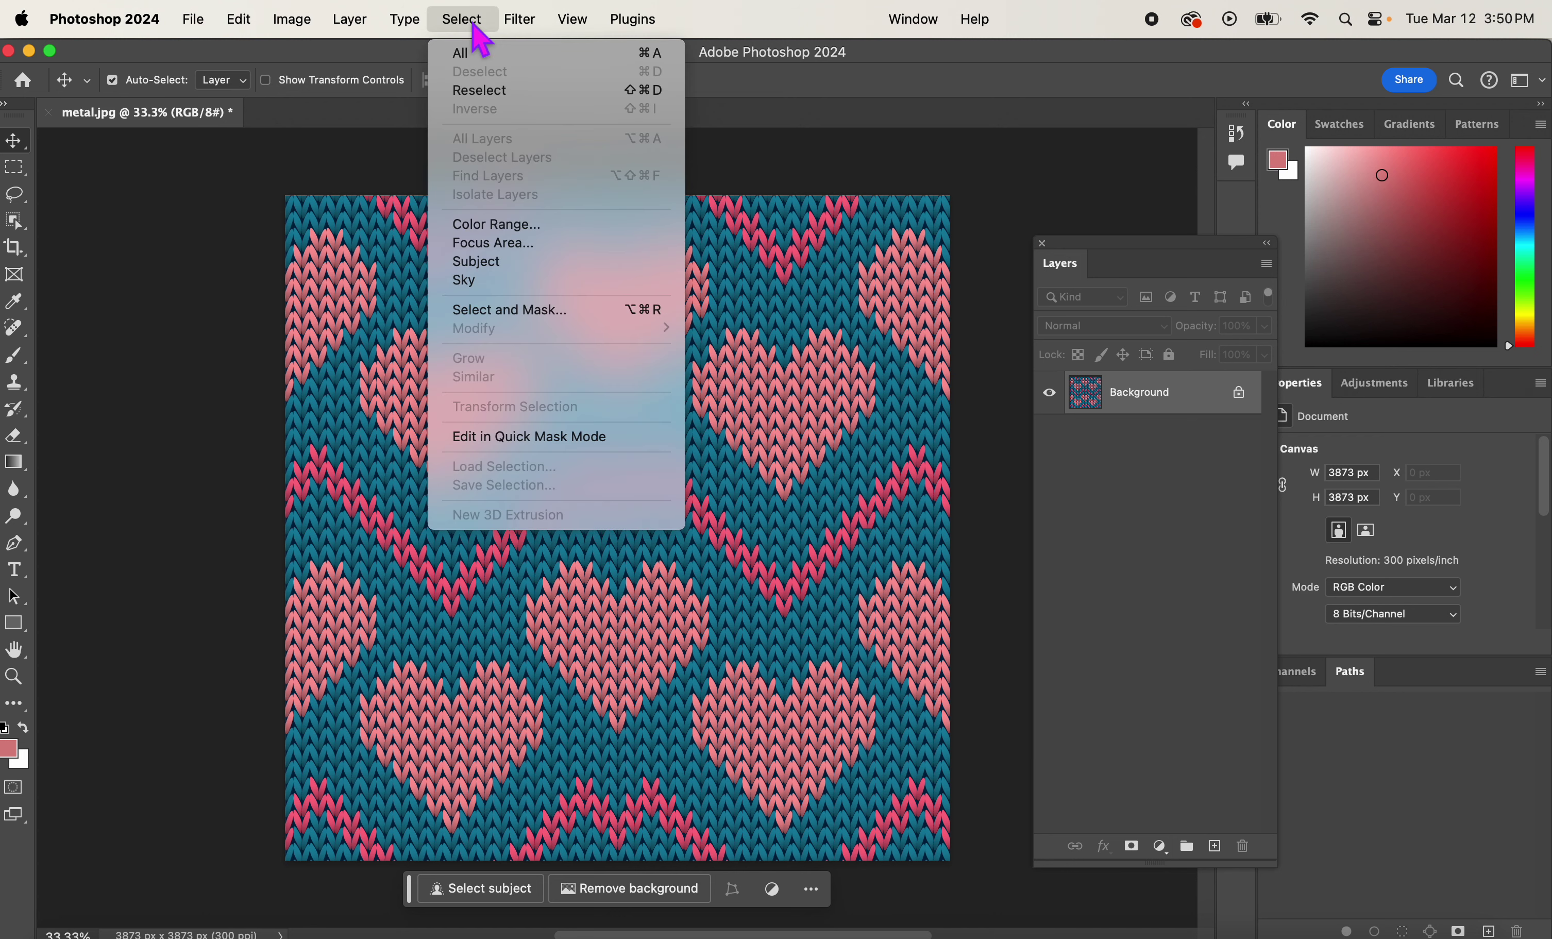
click(500, 225)
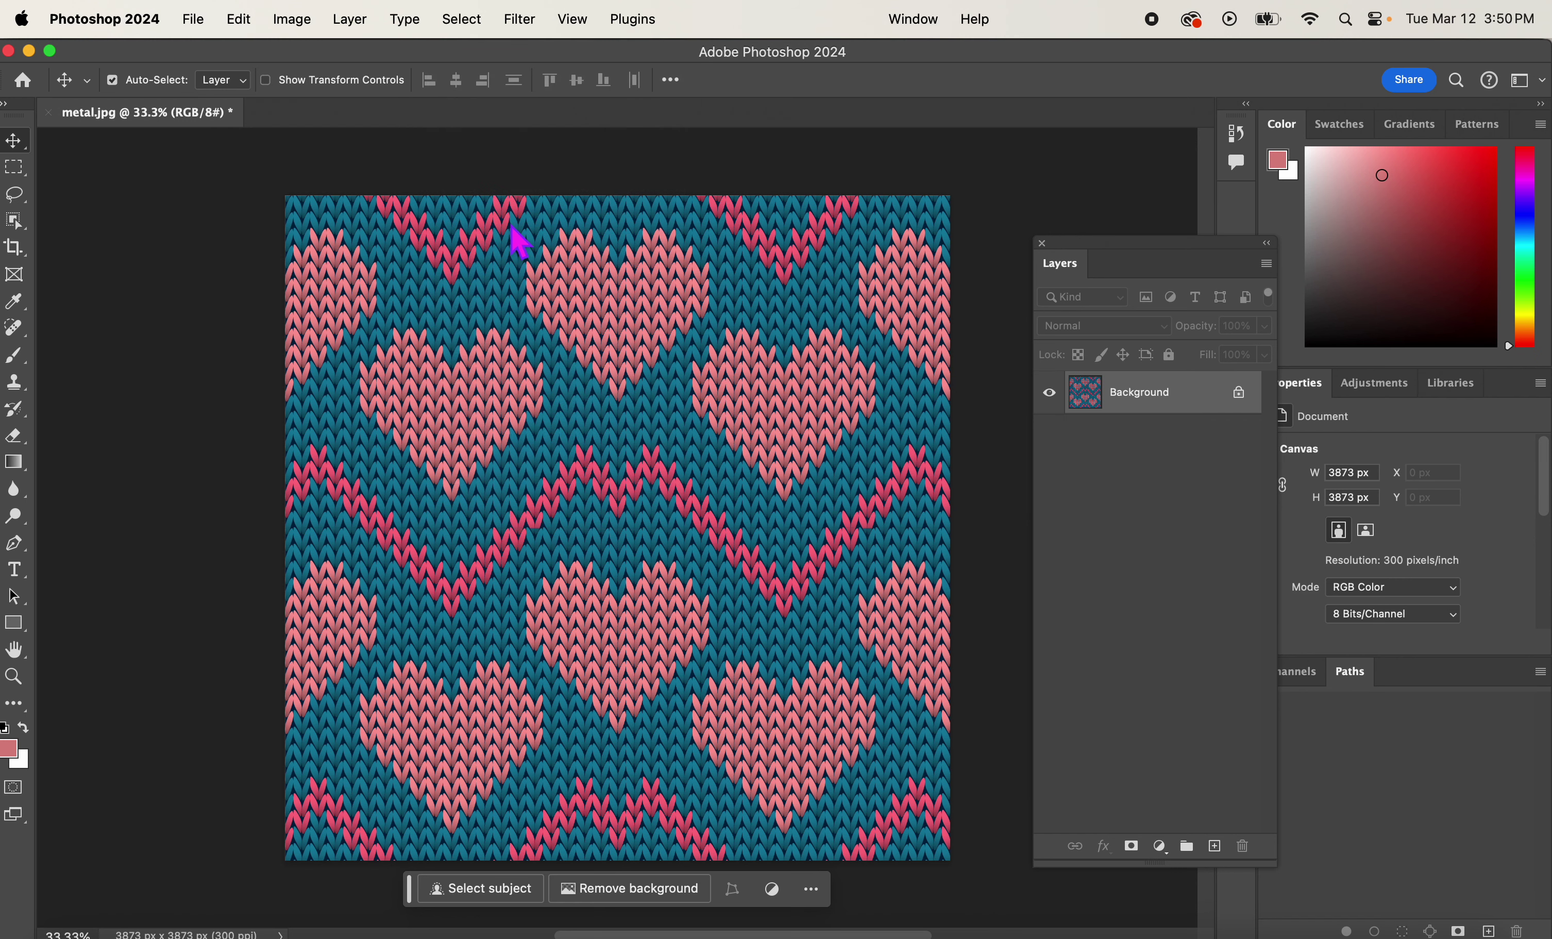
click(690, 159)
drag(691, 170, 1066, 145)
click(487, 423)
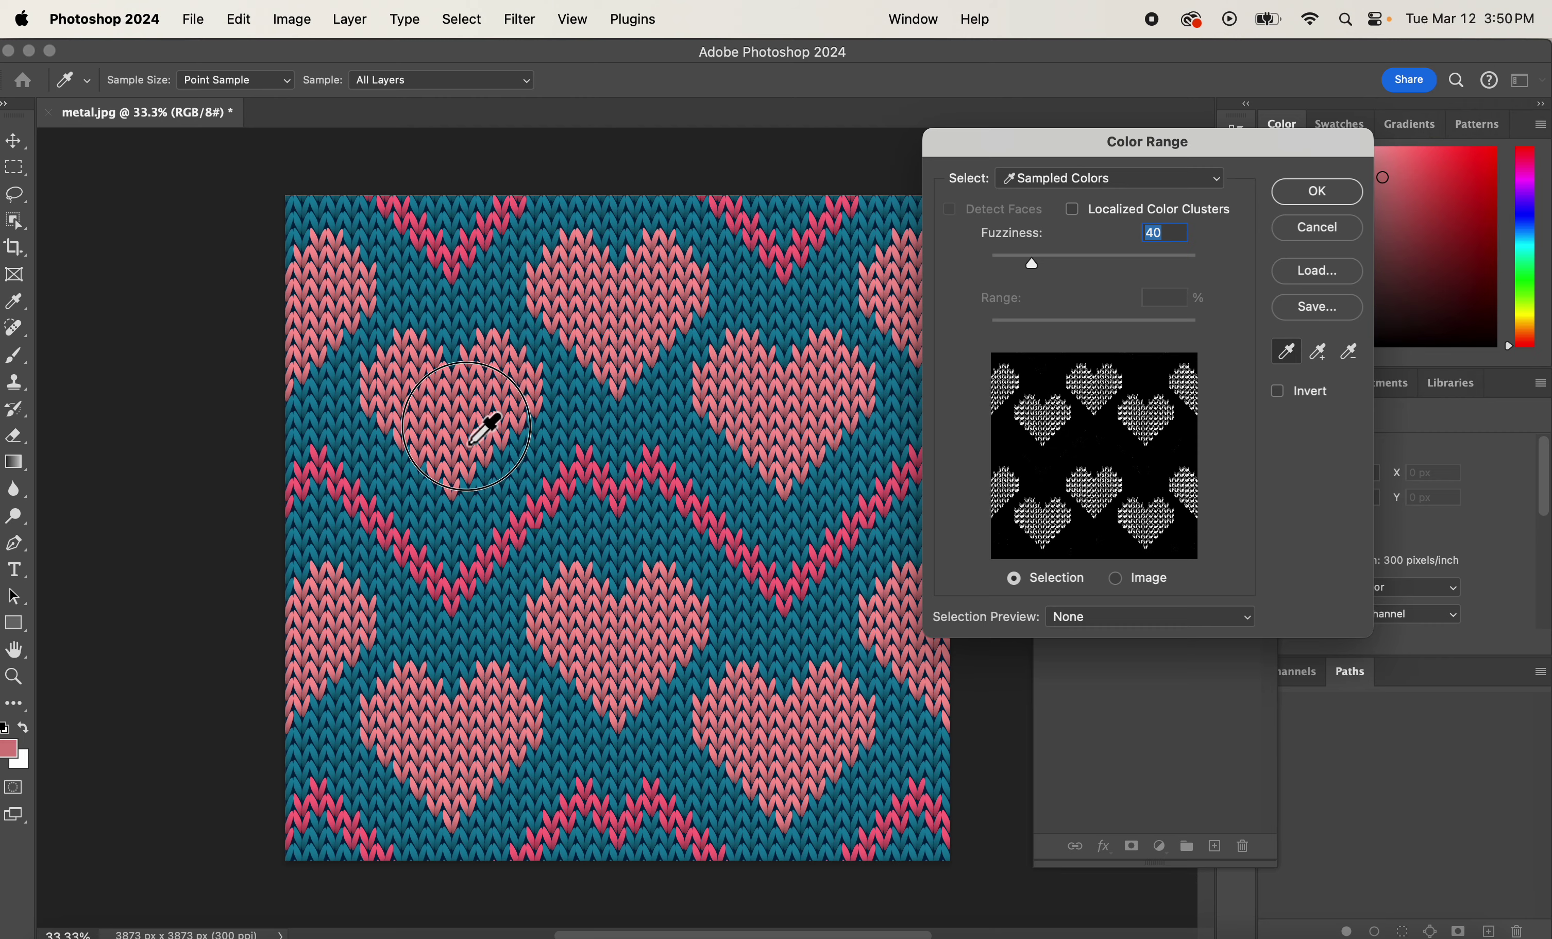
click(1350, 195)
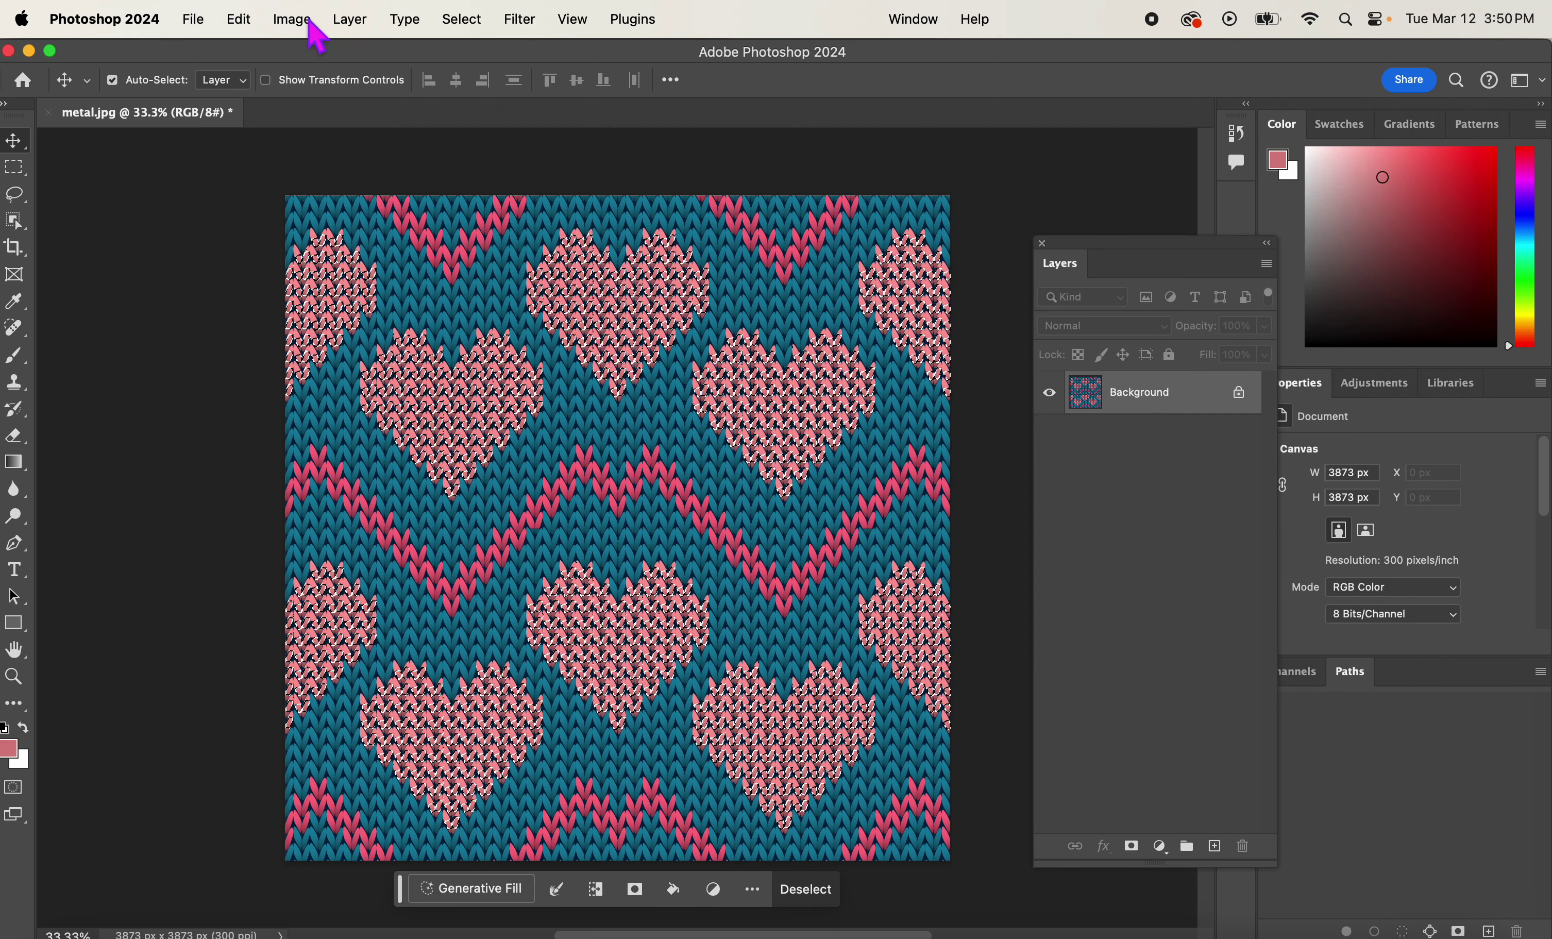
- Fill the selected heart areas with white at 100% opacity in Normal mode
click(240, 20)
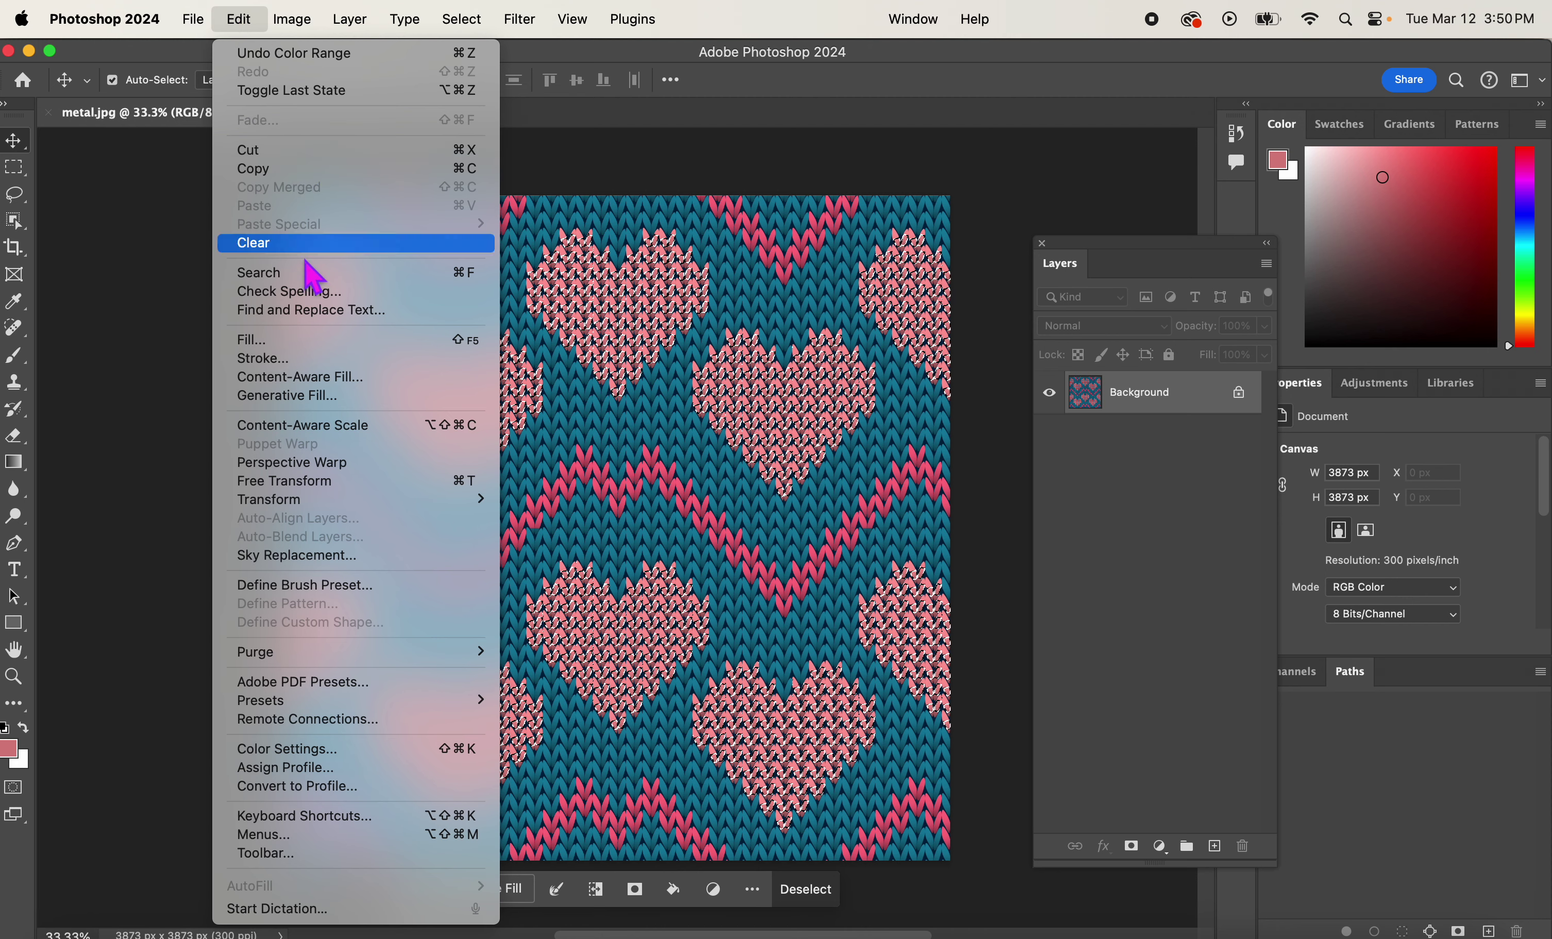
click(308, 342)
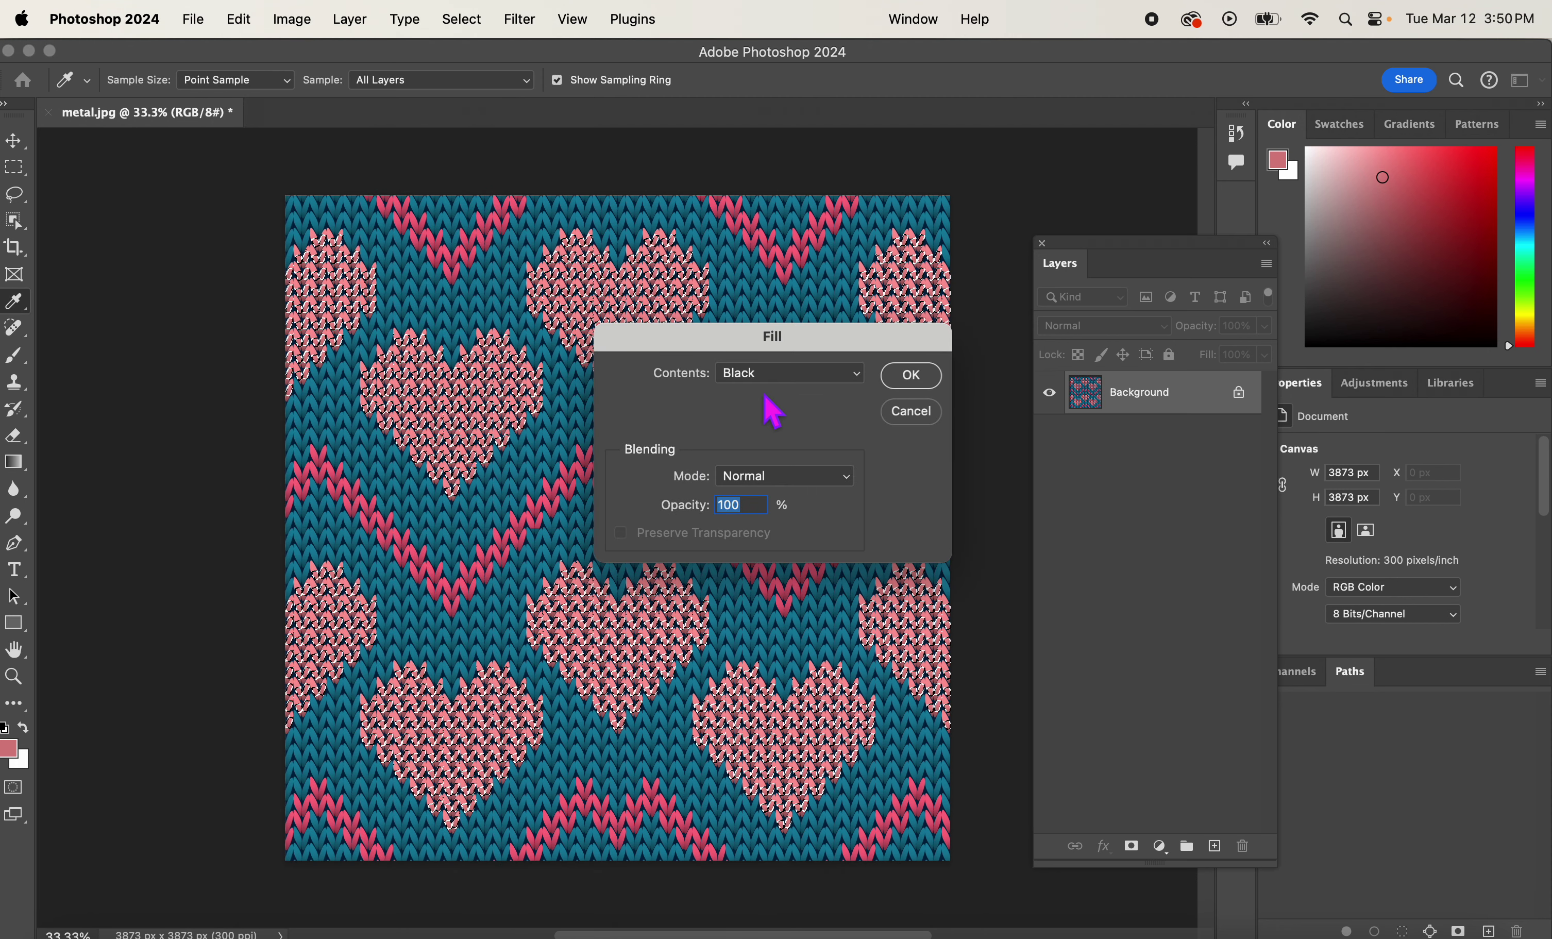
click(818, 386)
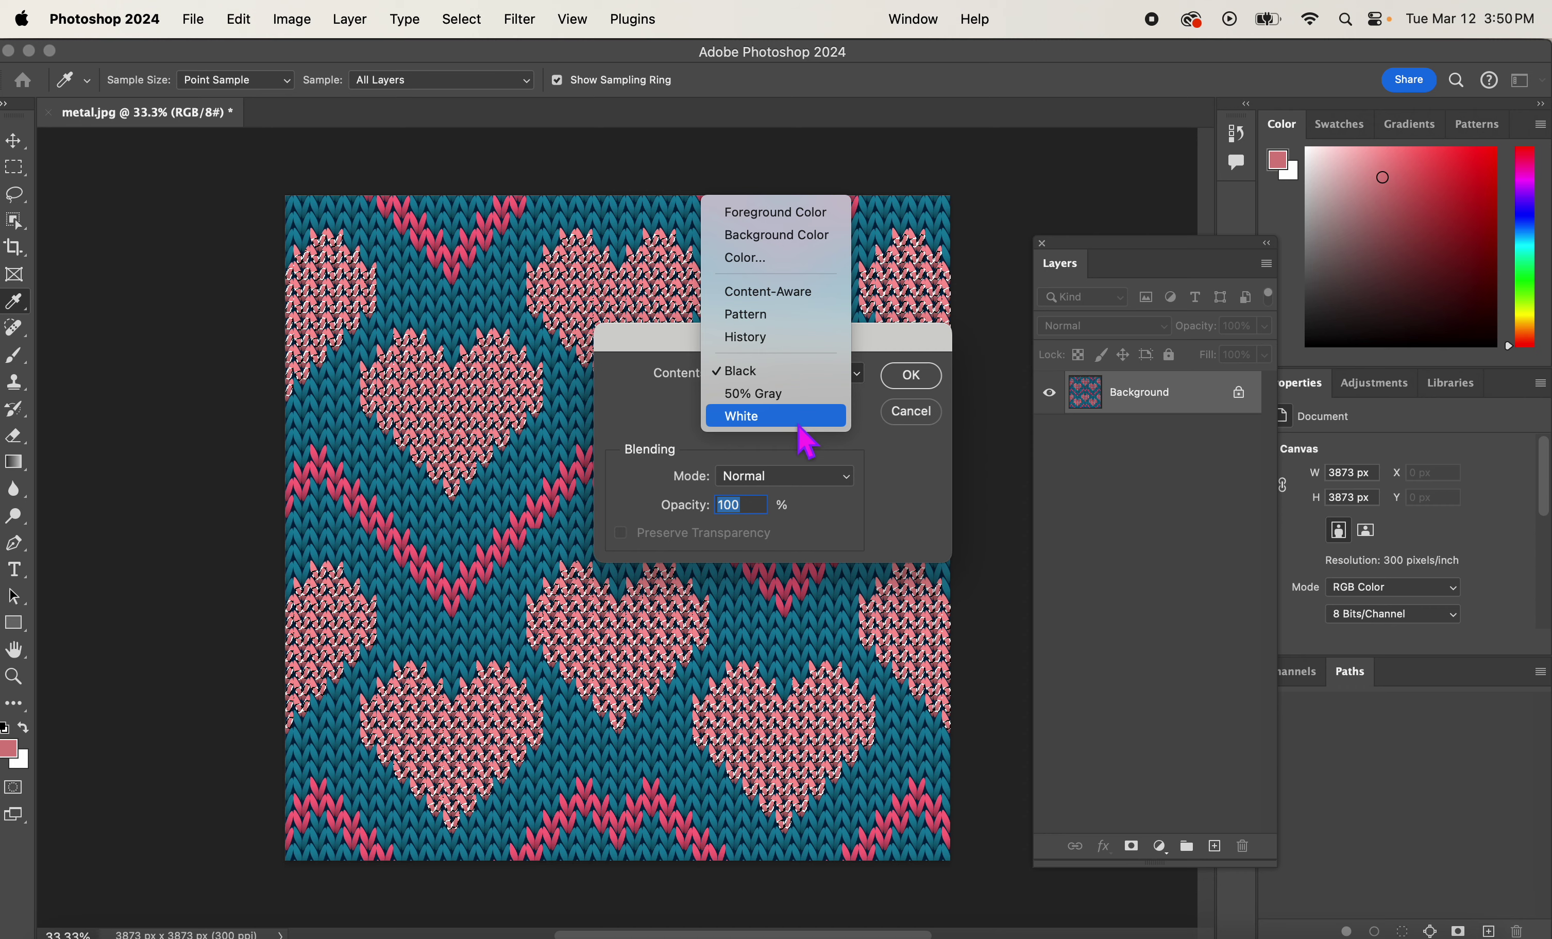
click(841, 421)
click(909, 377)
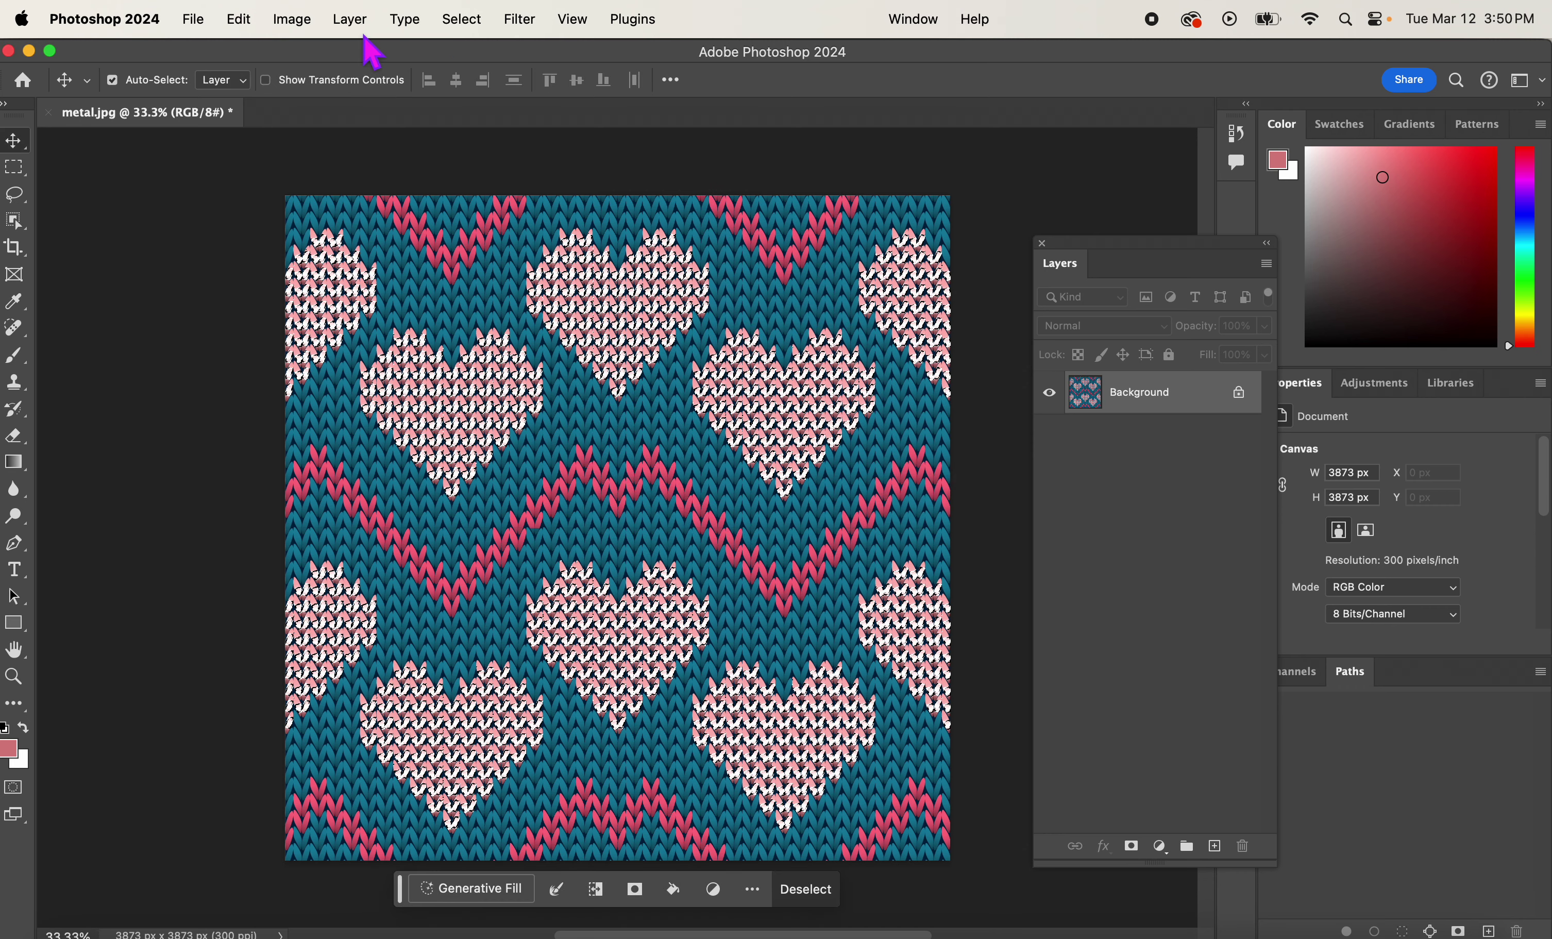
- Invert the selection and fill everything outside the selected heart areas with black
click(463, 20)
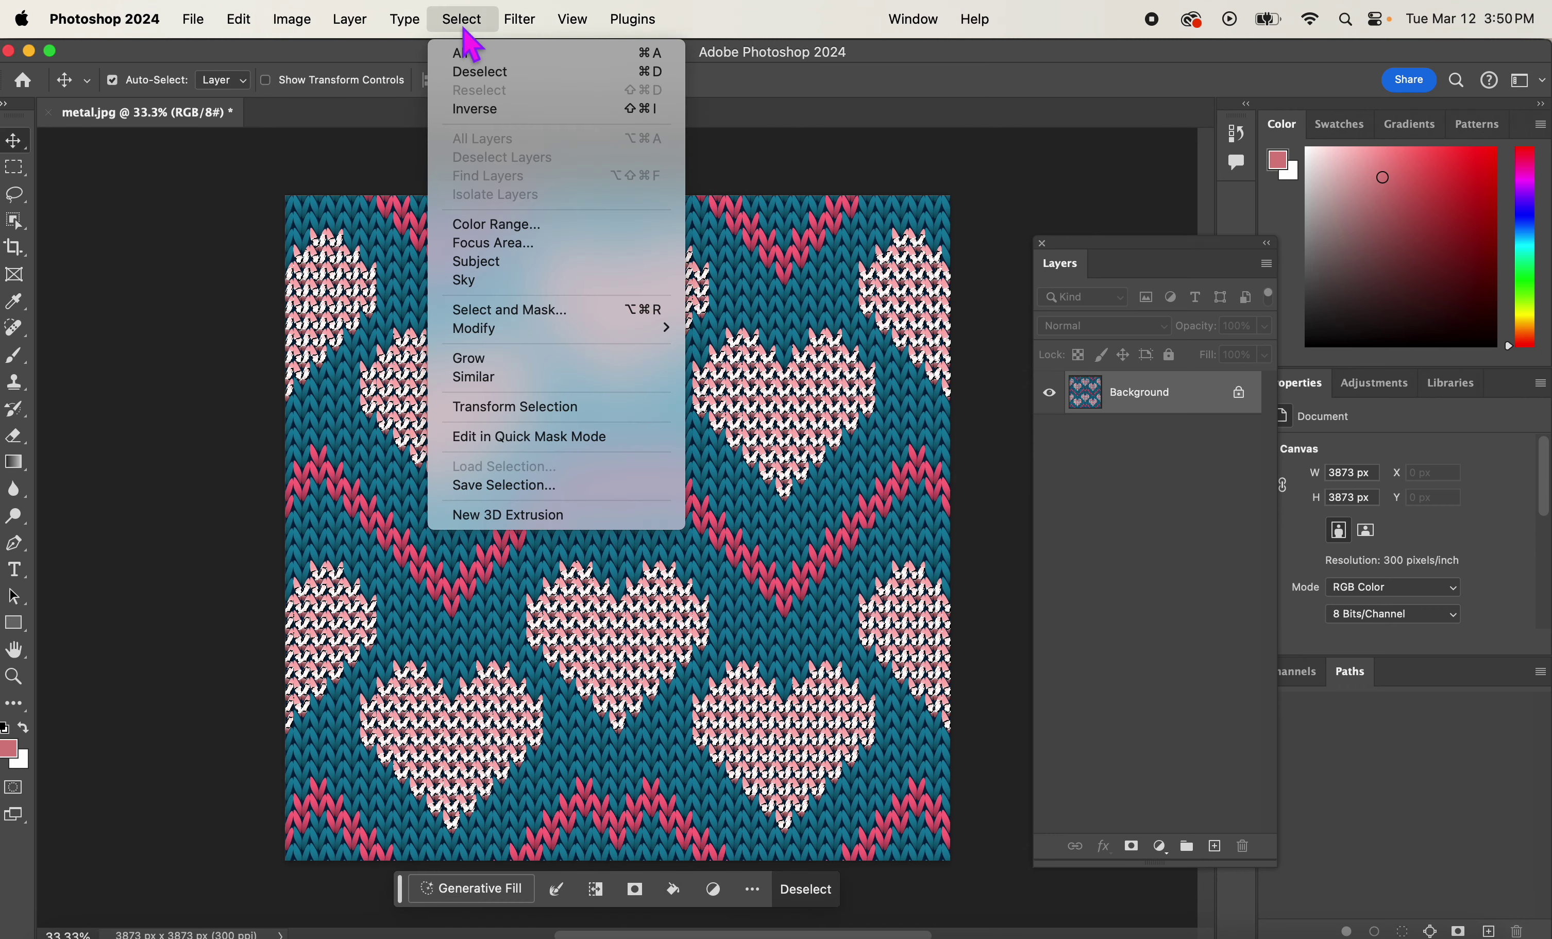
click(476, 111)
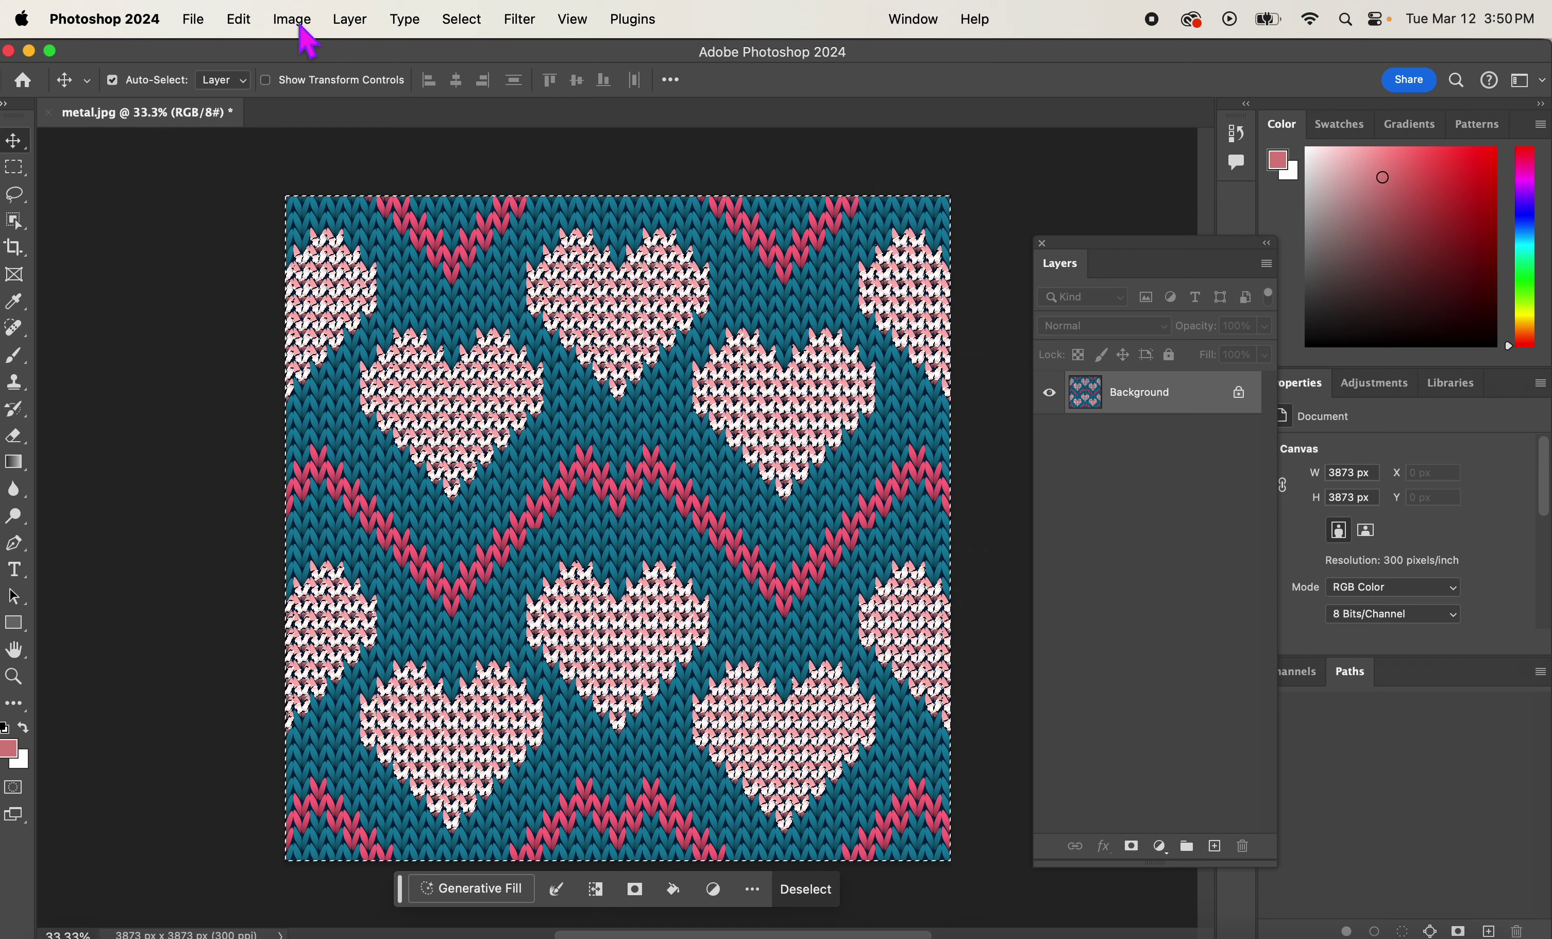
click(253, 22)
click(302, 342)
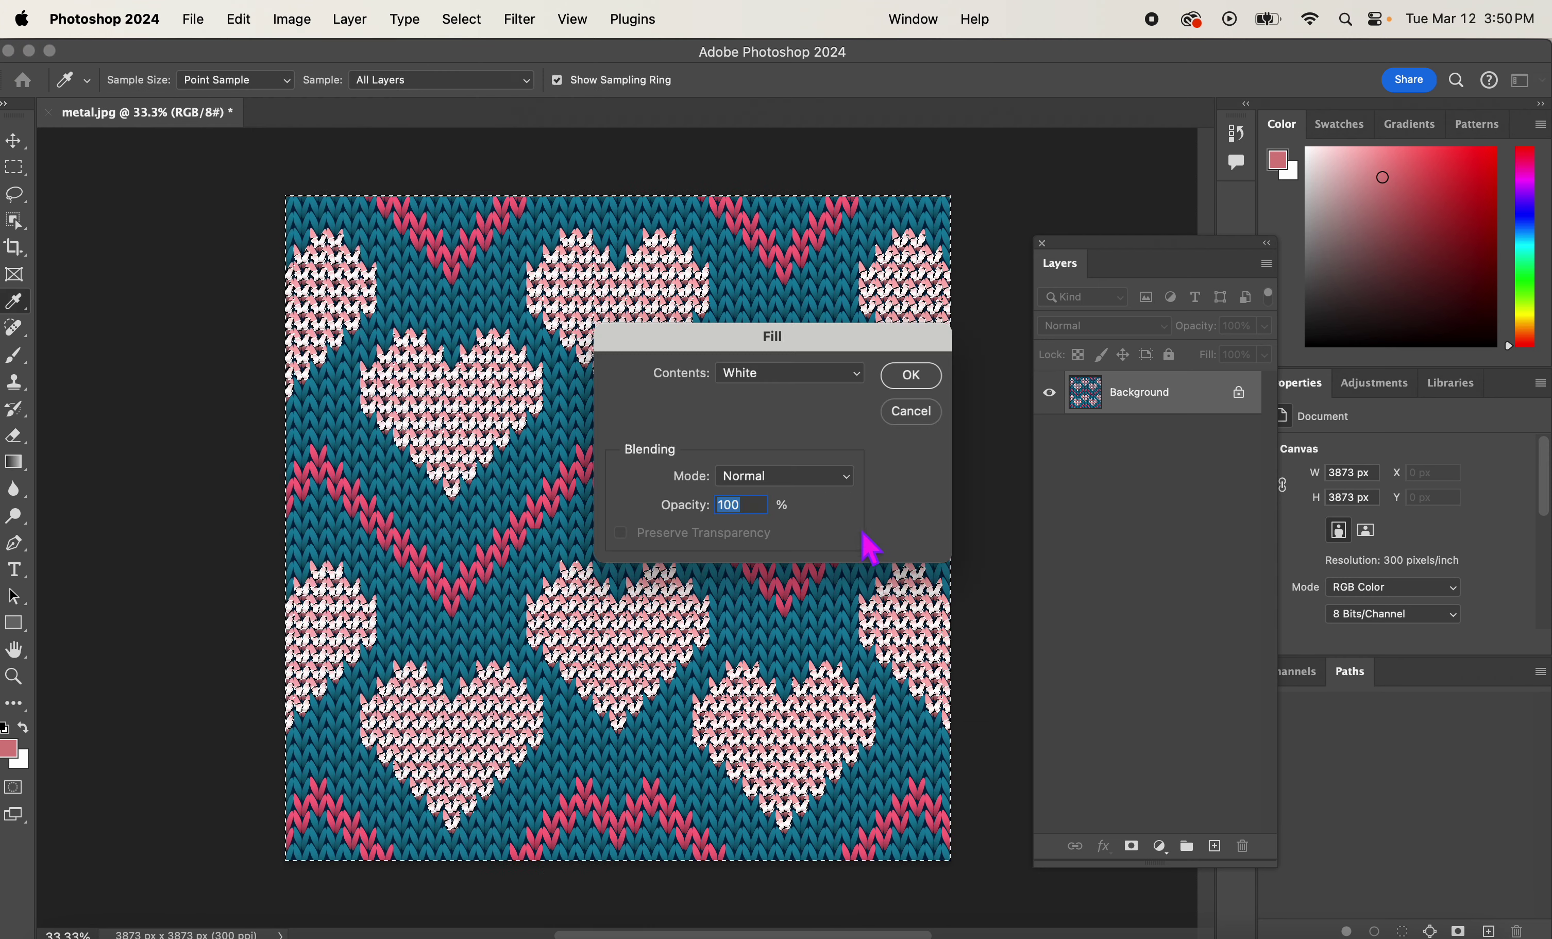
click(833, 375)
click(759, 326)
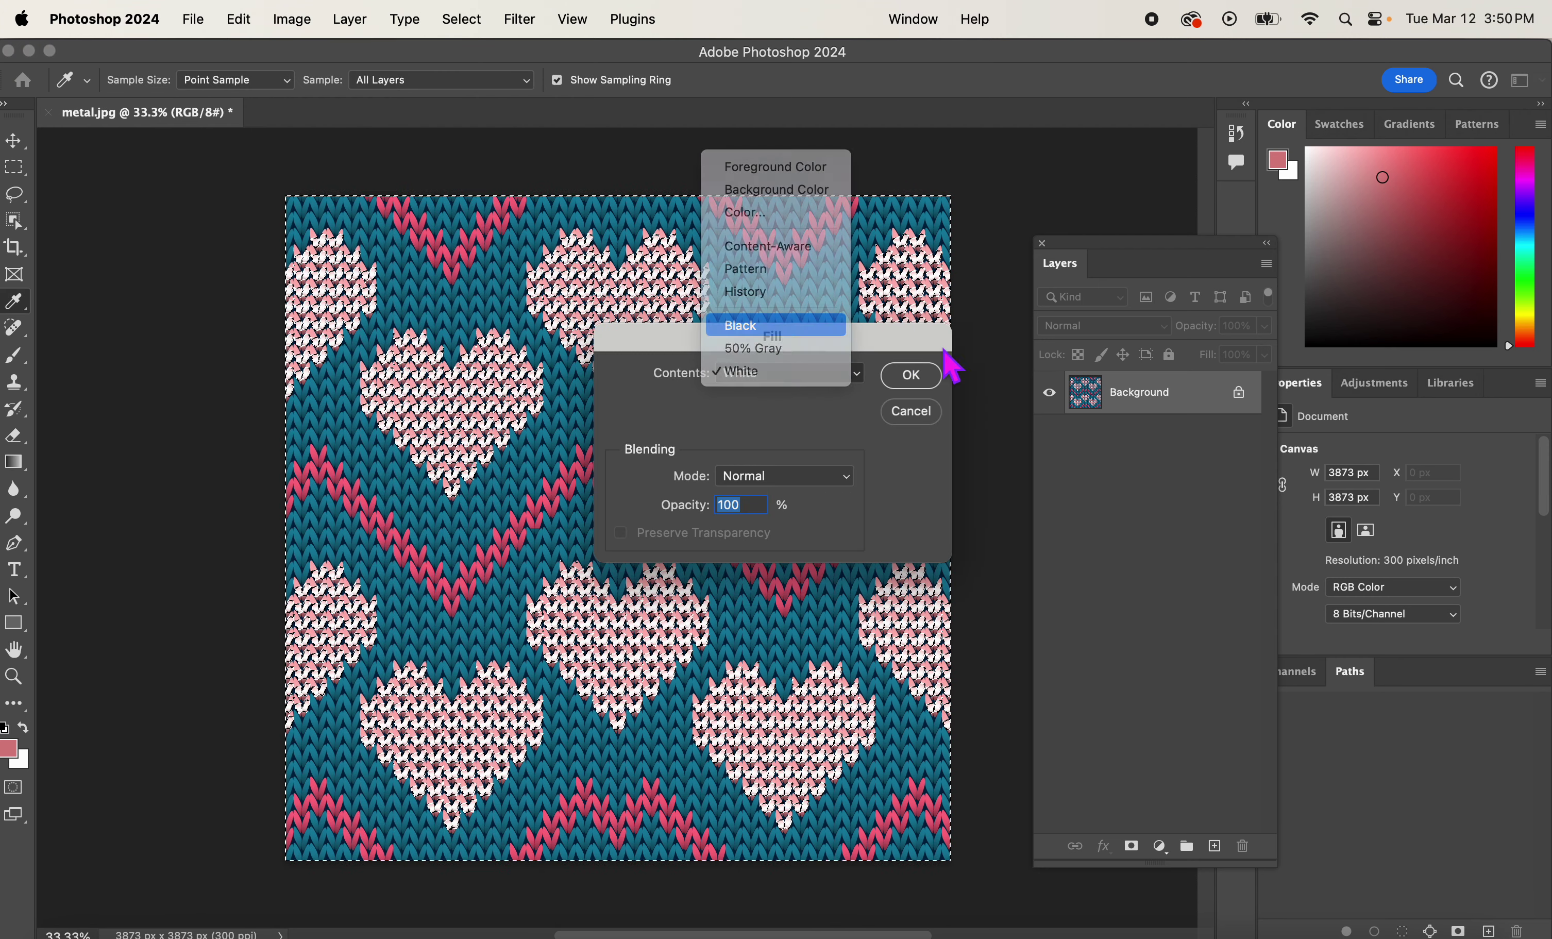
click(910, 375)
key(v)
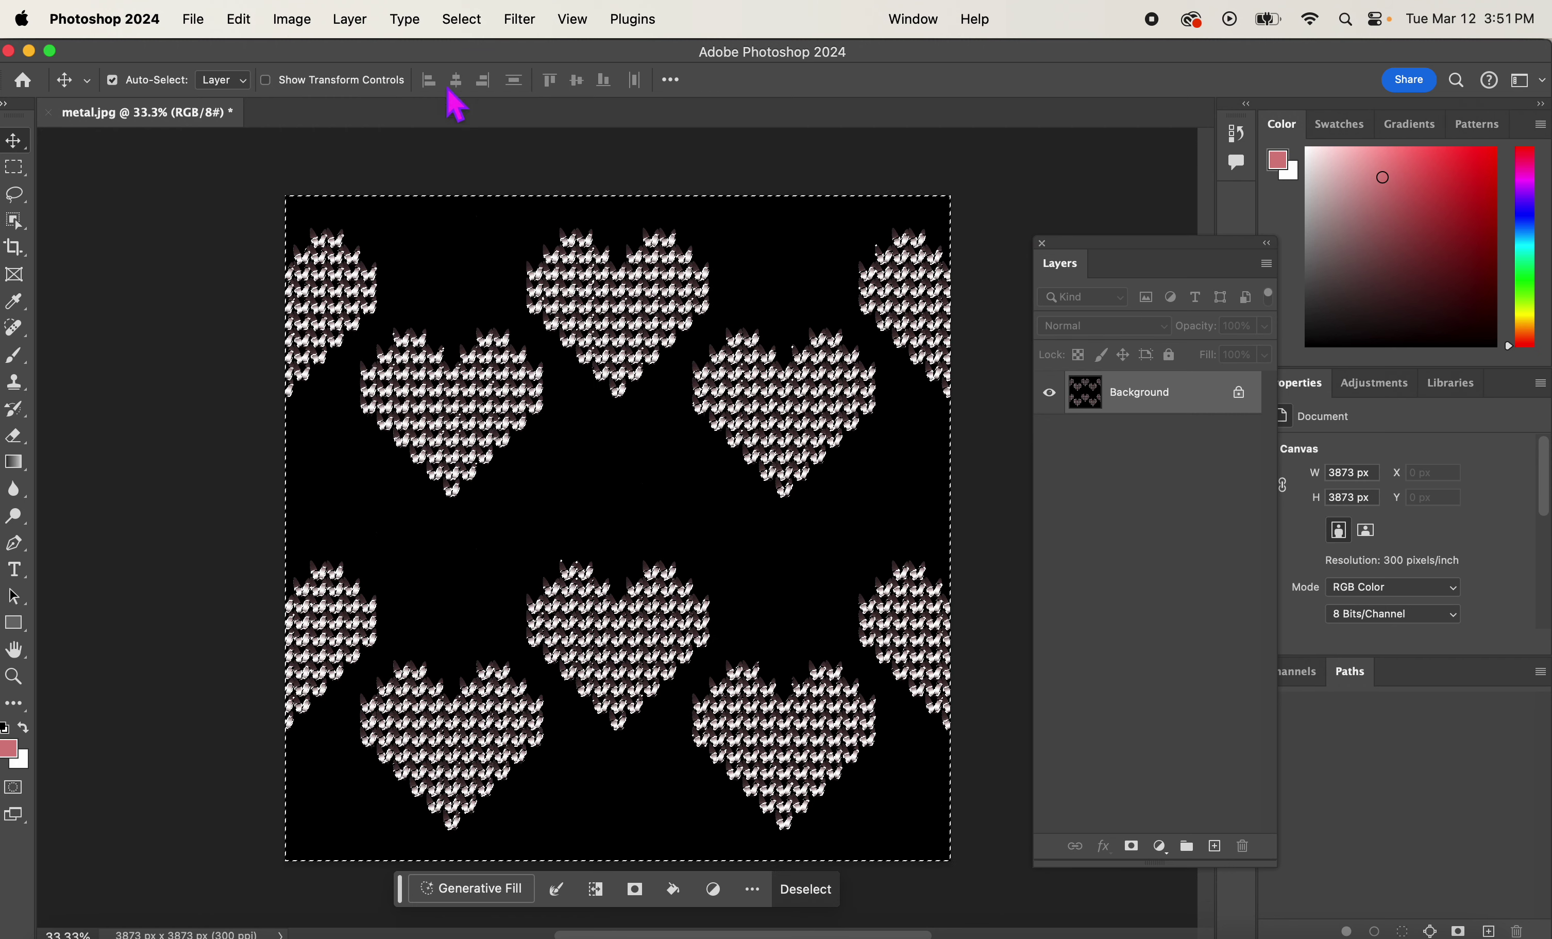
click(194, 19)
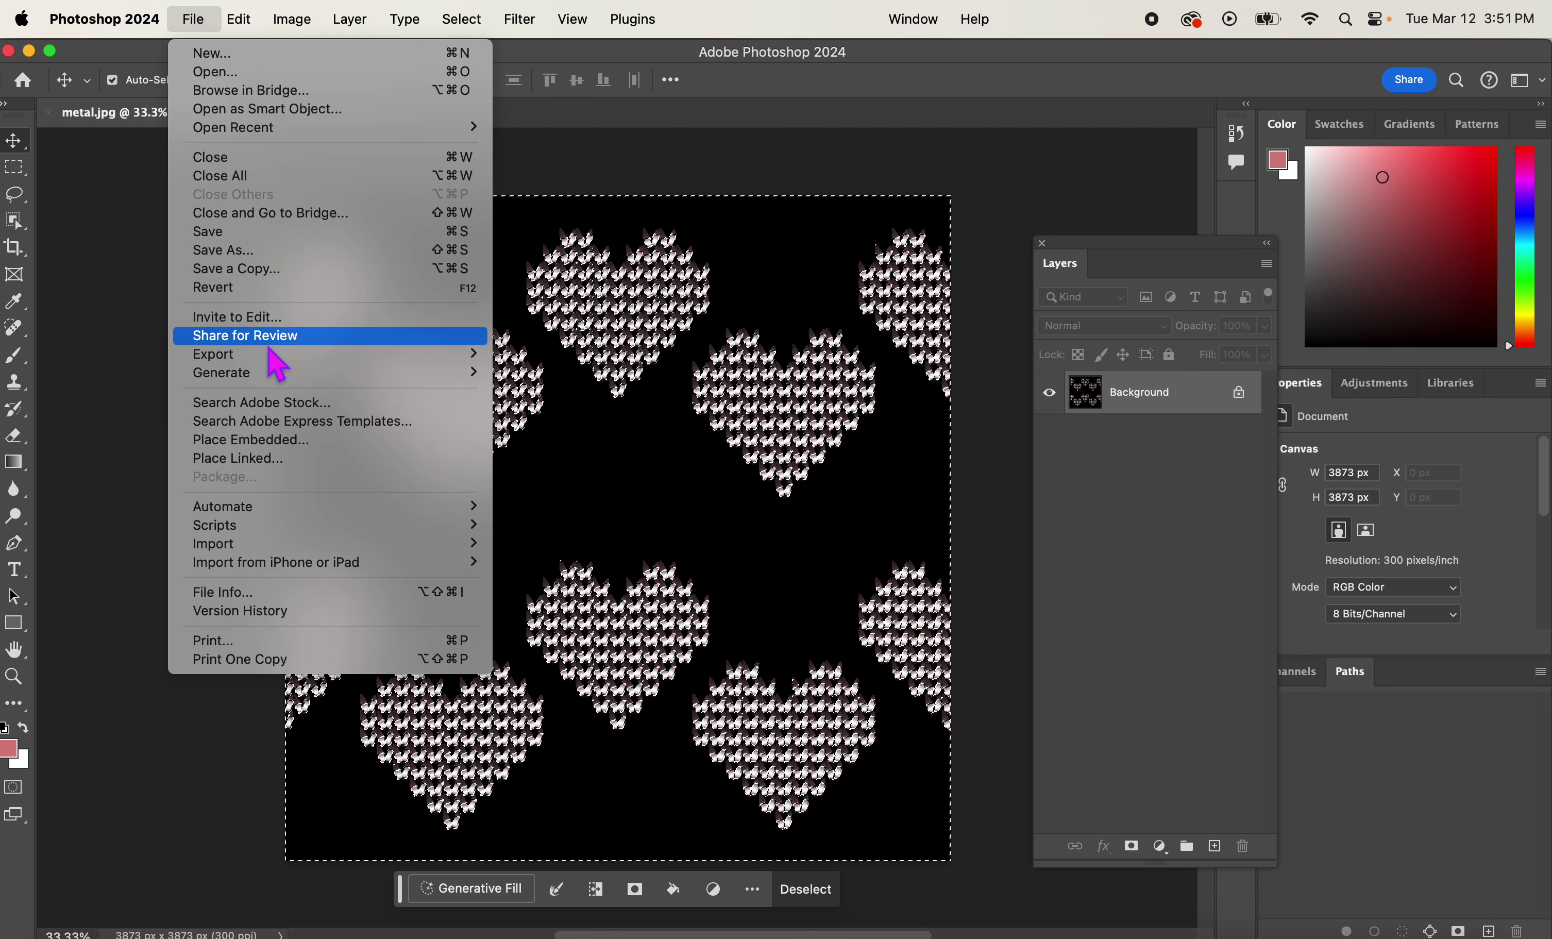
mouse_move(277, 354)
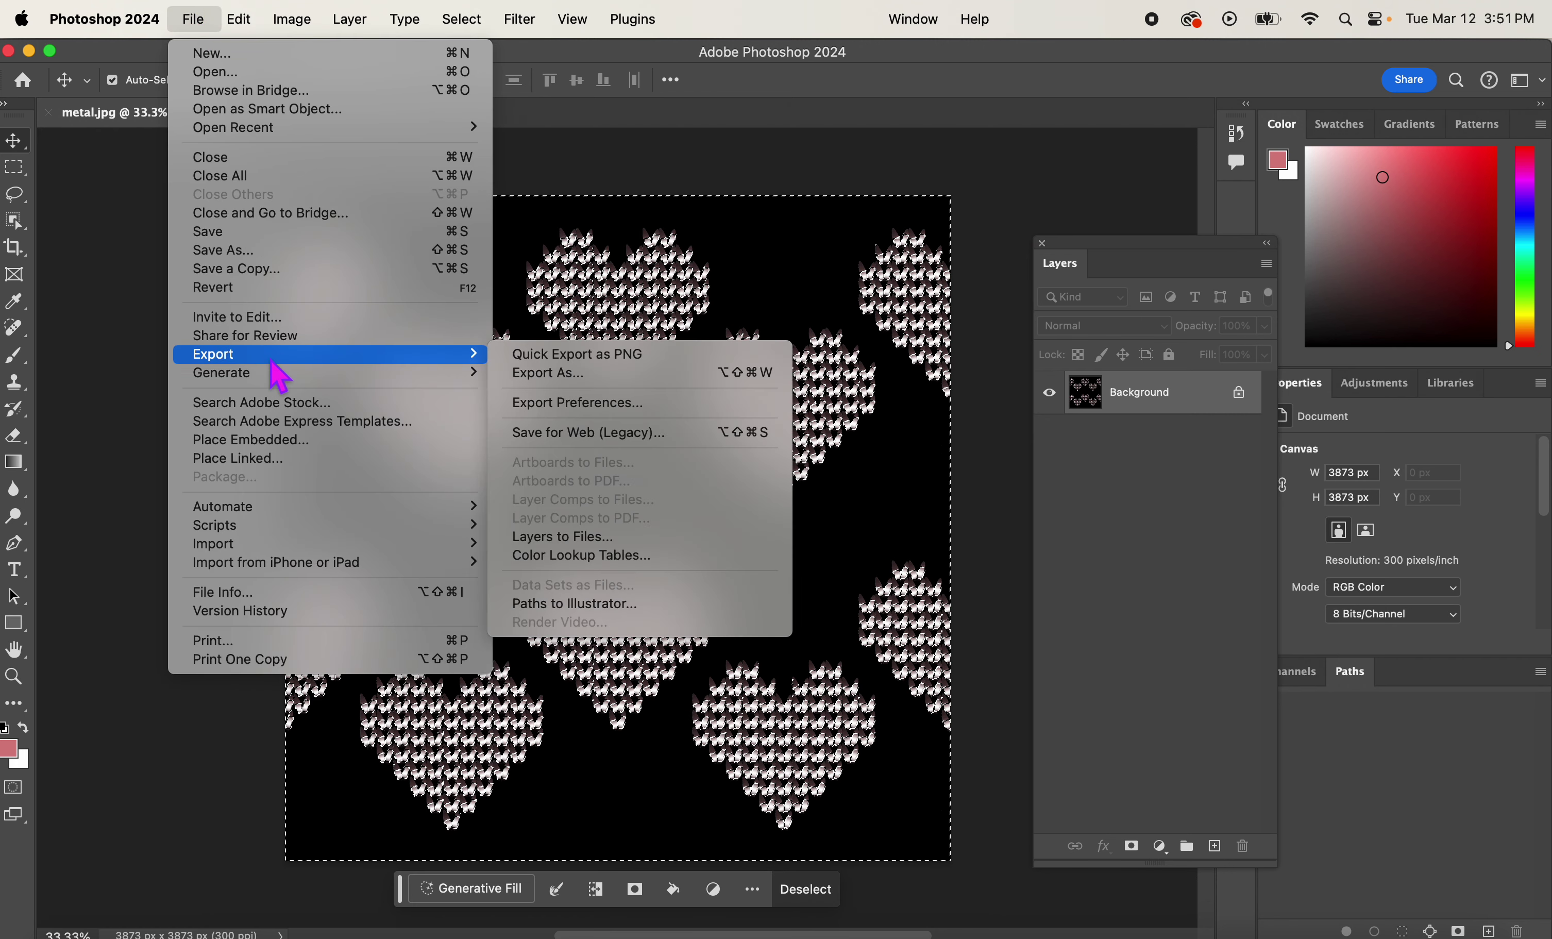
click(652, 356)
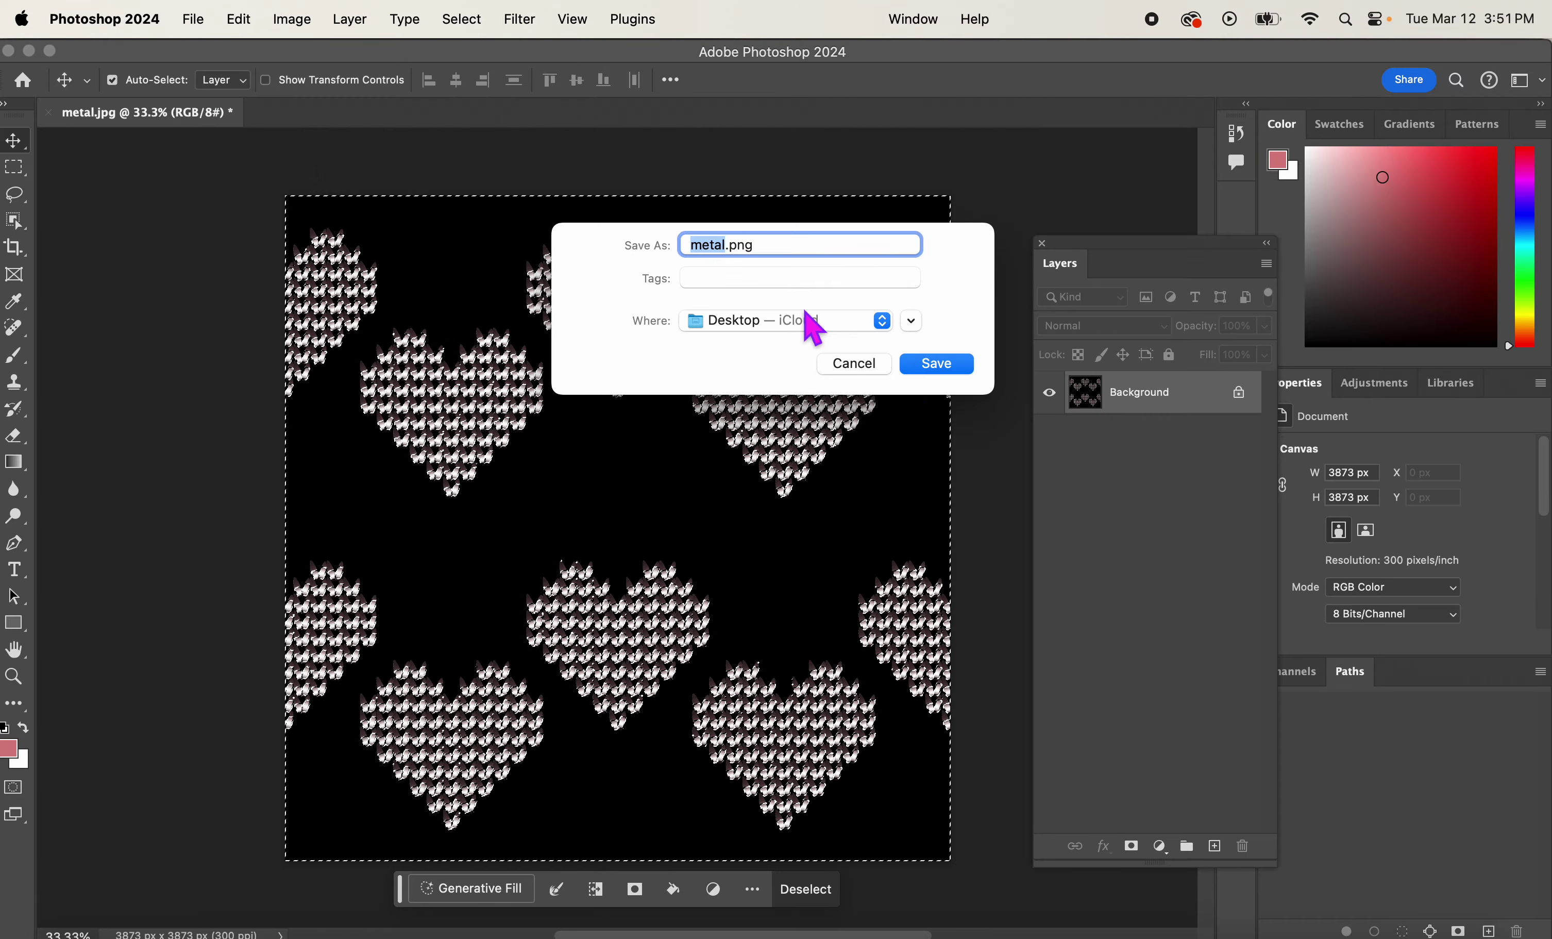
click(854, 364)
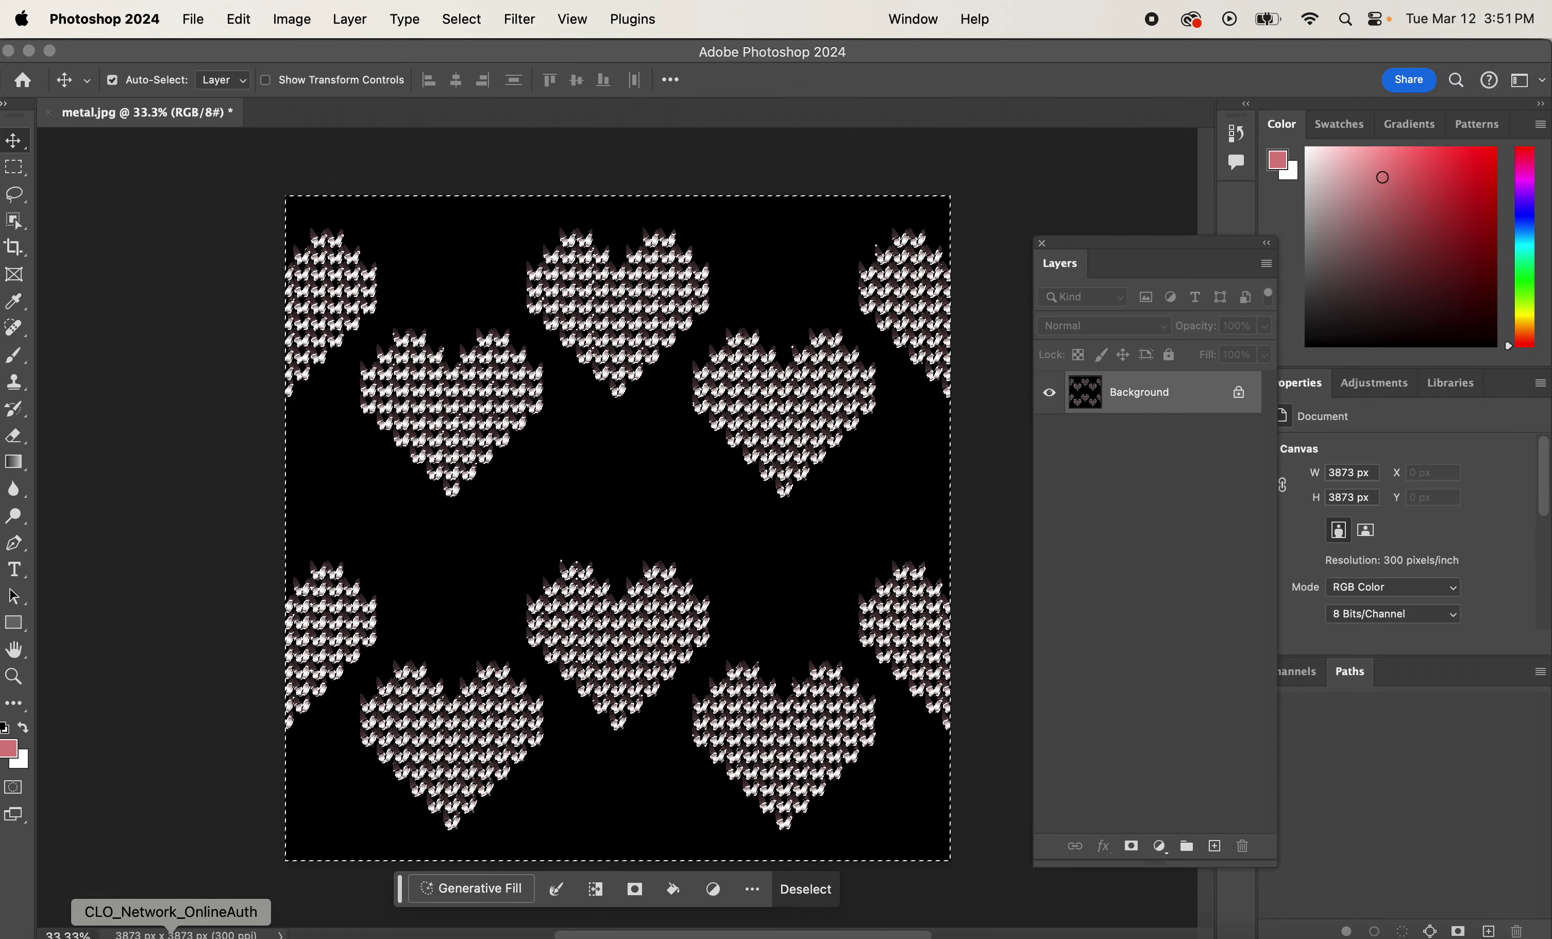
- Switch to Acrobat and view the map overview and Color Map pages of CLO Guide to Maps.pdf
click(329, 934)
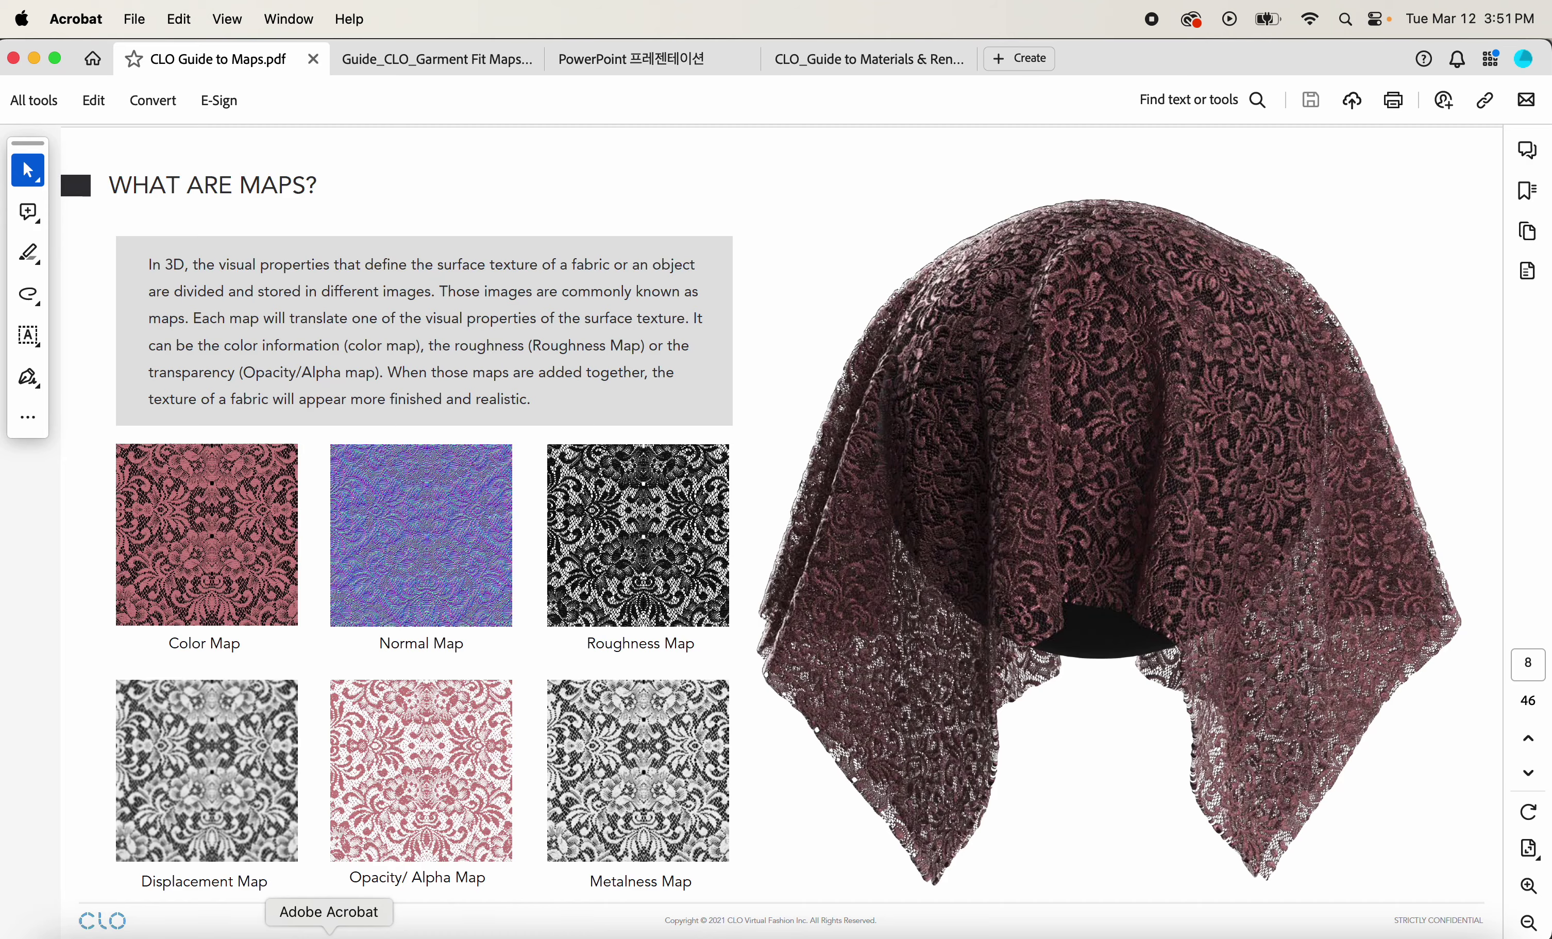
scroll(484, 578, down, 2)
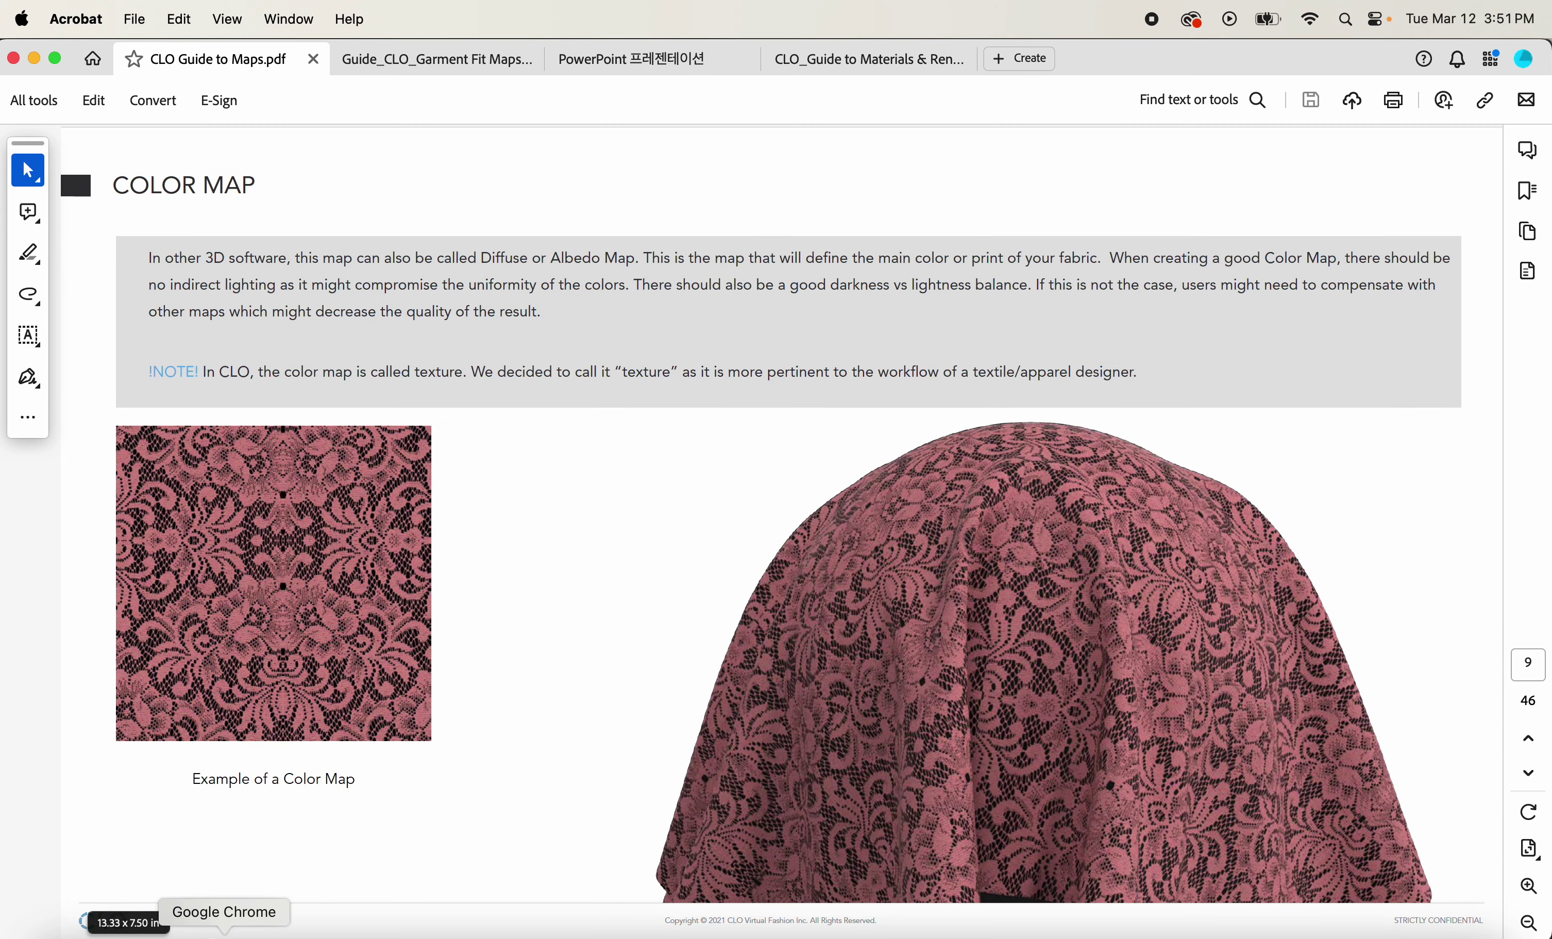
- Switch to Chrome and read the instructions of the Design a Fabric Project discussion, down to uploading the maps to the property editor
click(225, 935)
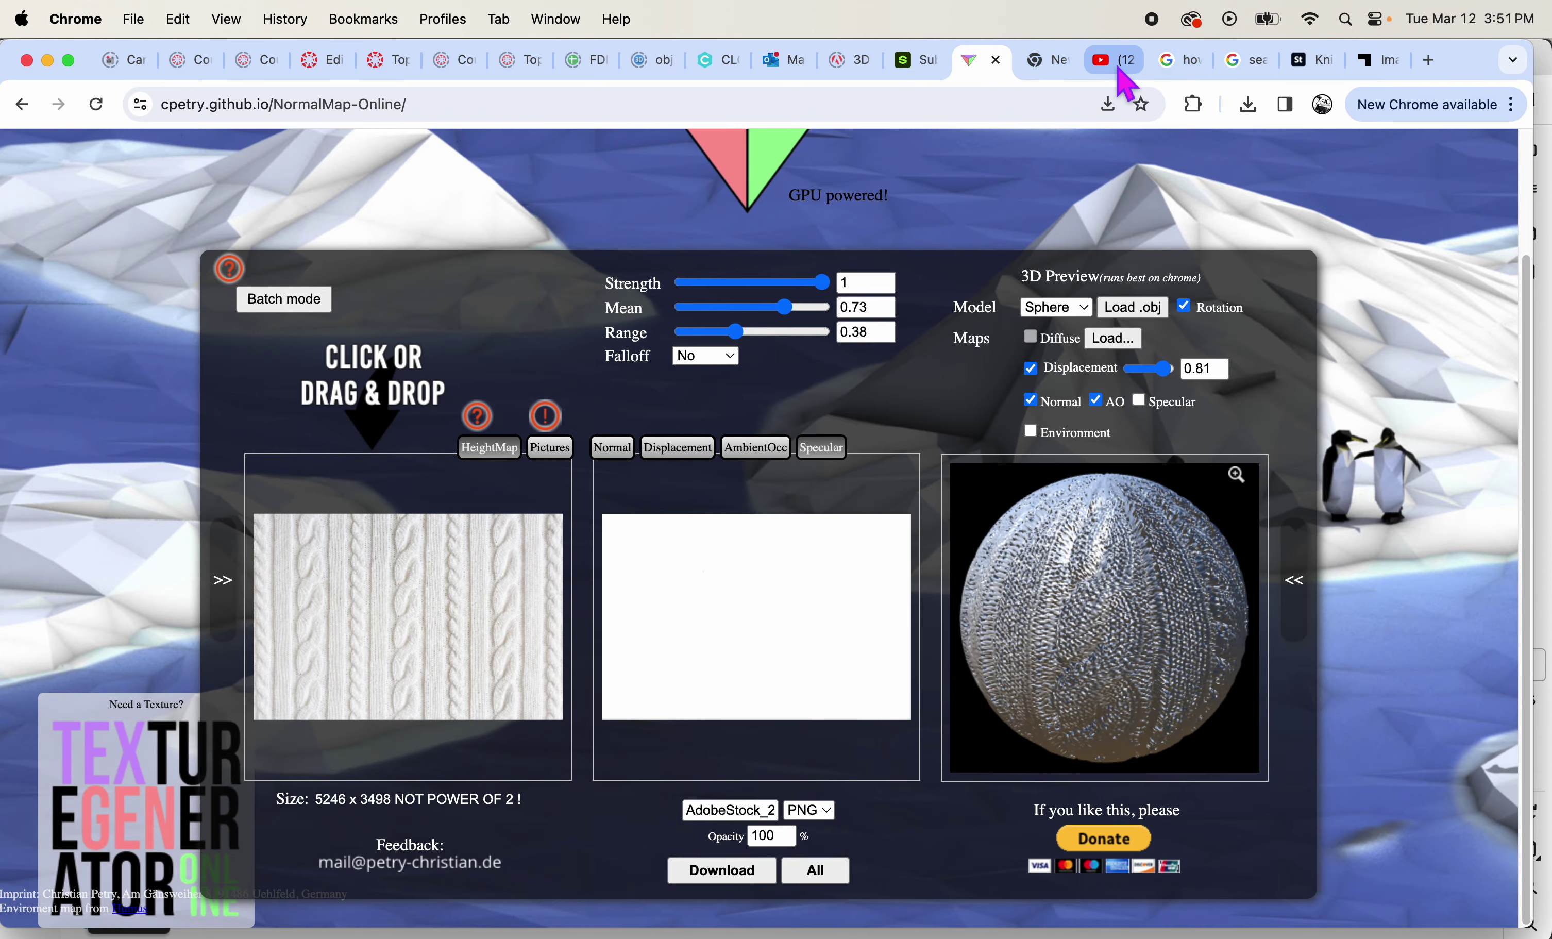
click(398, 59)
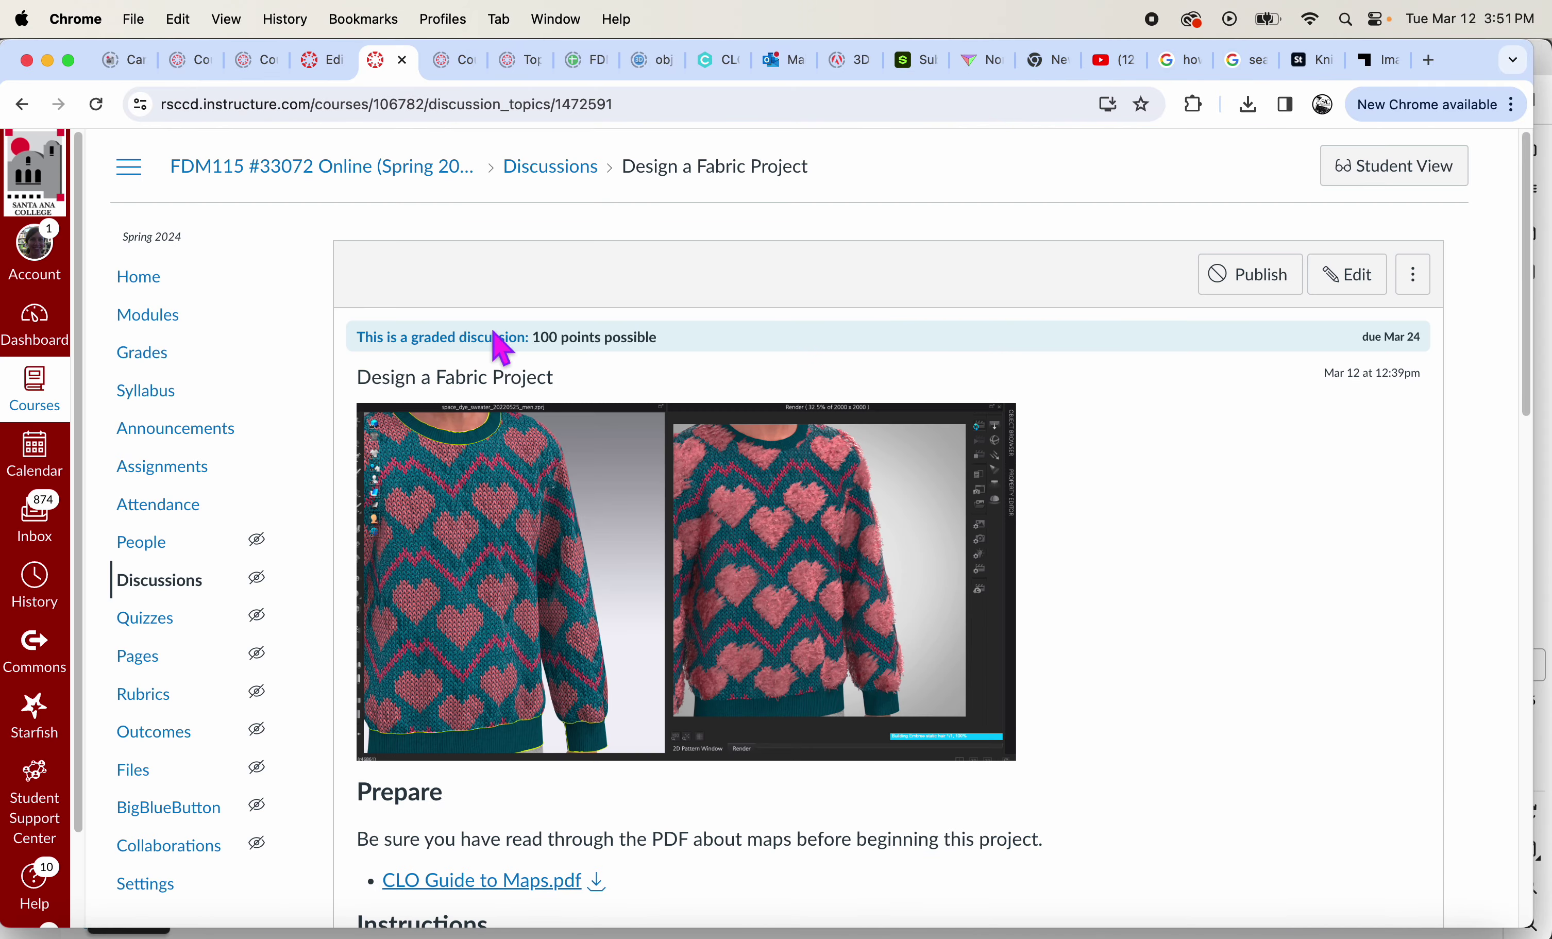
scroll(832, 547, down, 8)
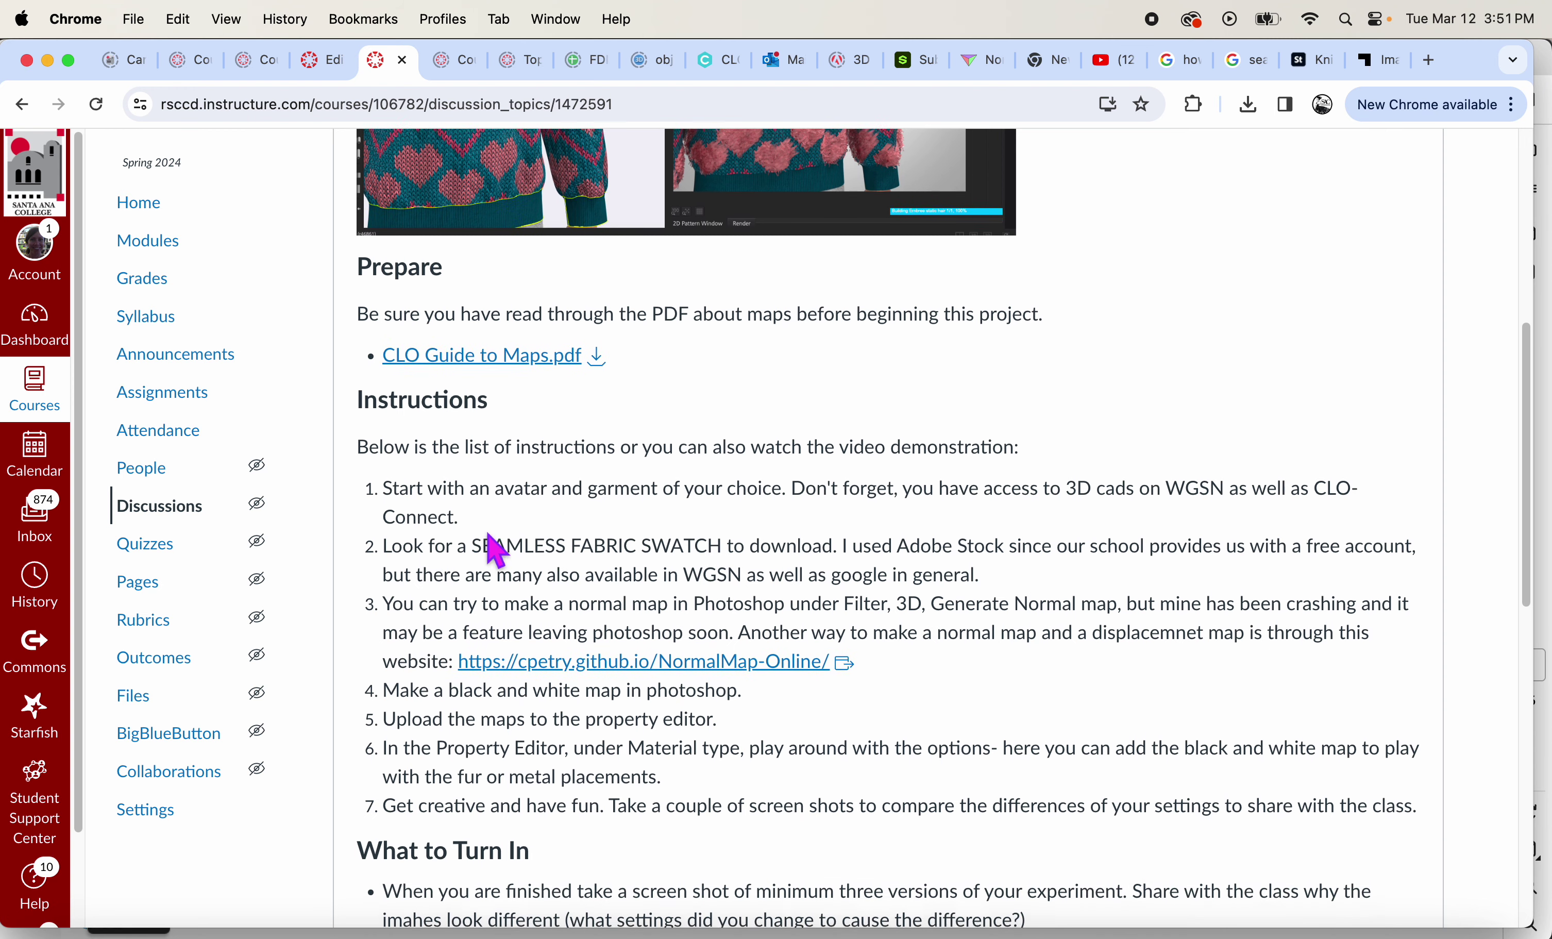
scroll(487, 533, down, 1)
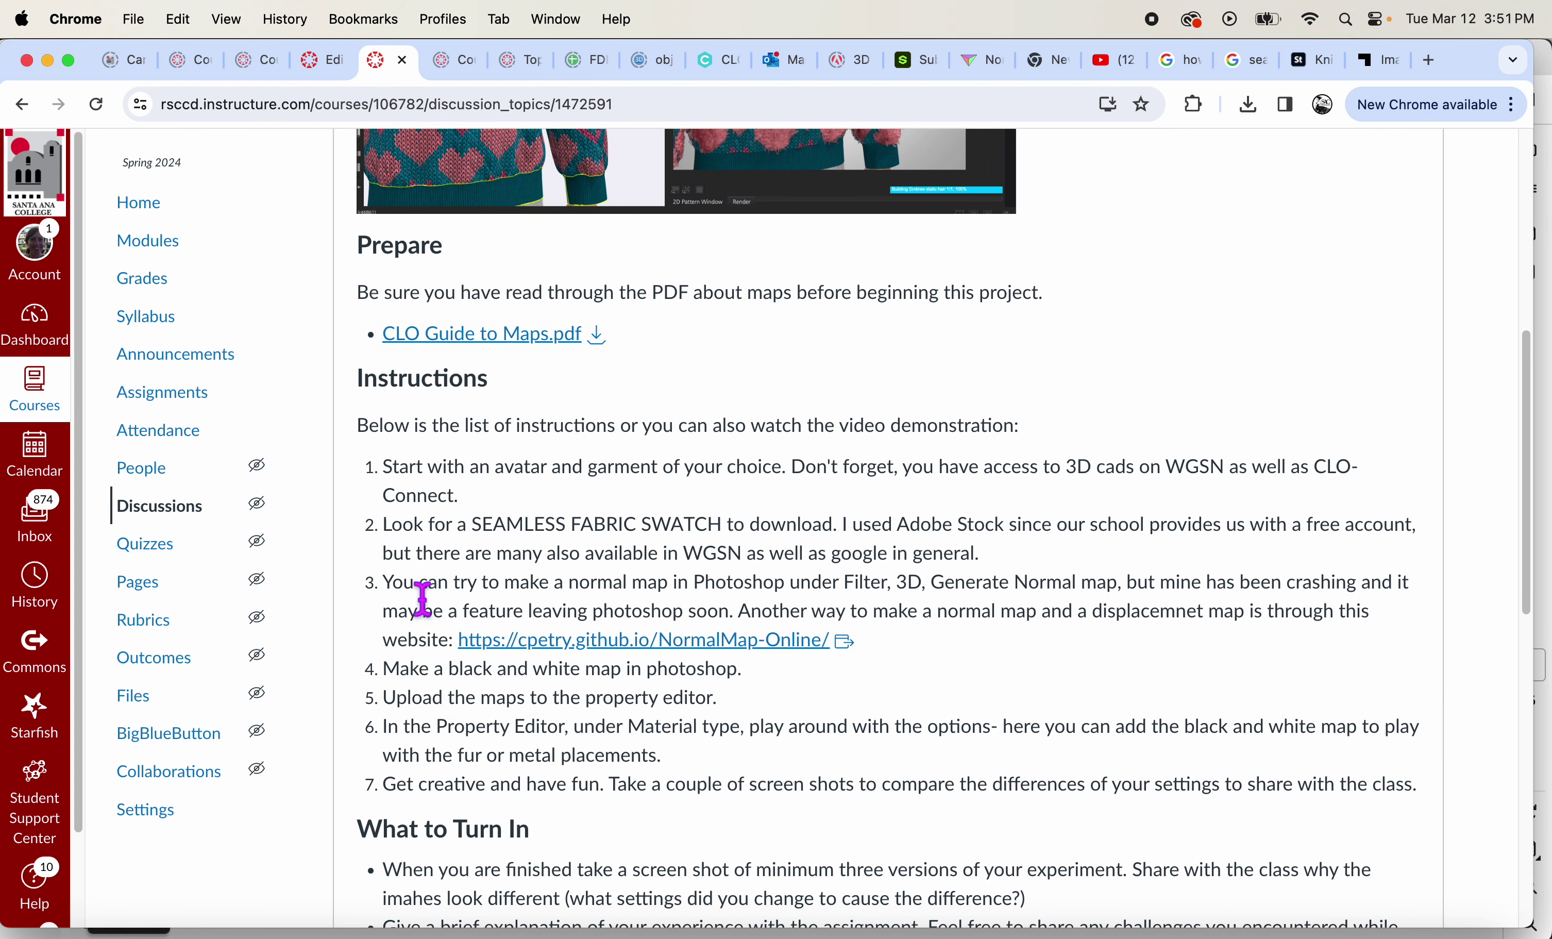
scroll(417, 712, down, 1)
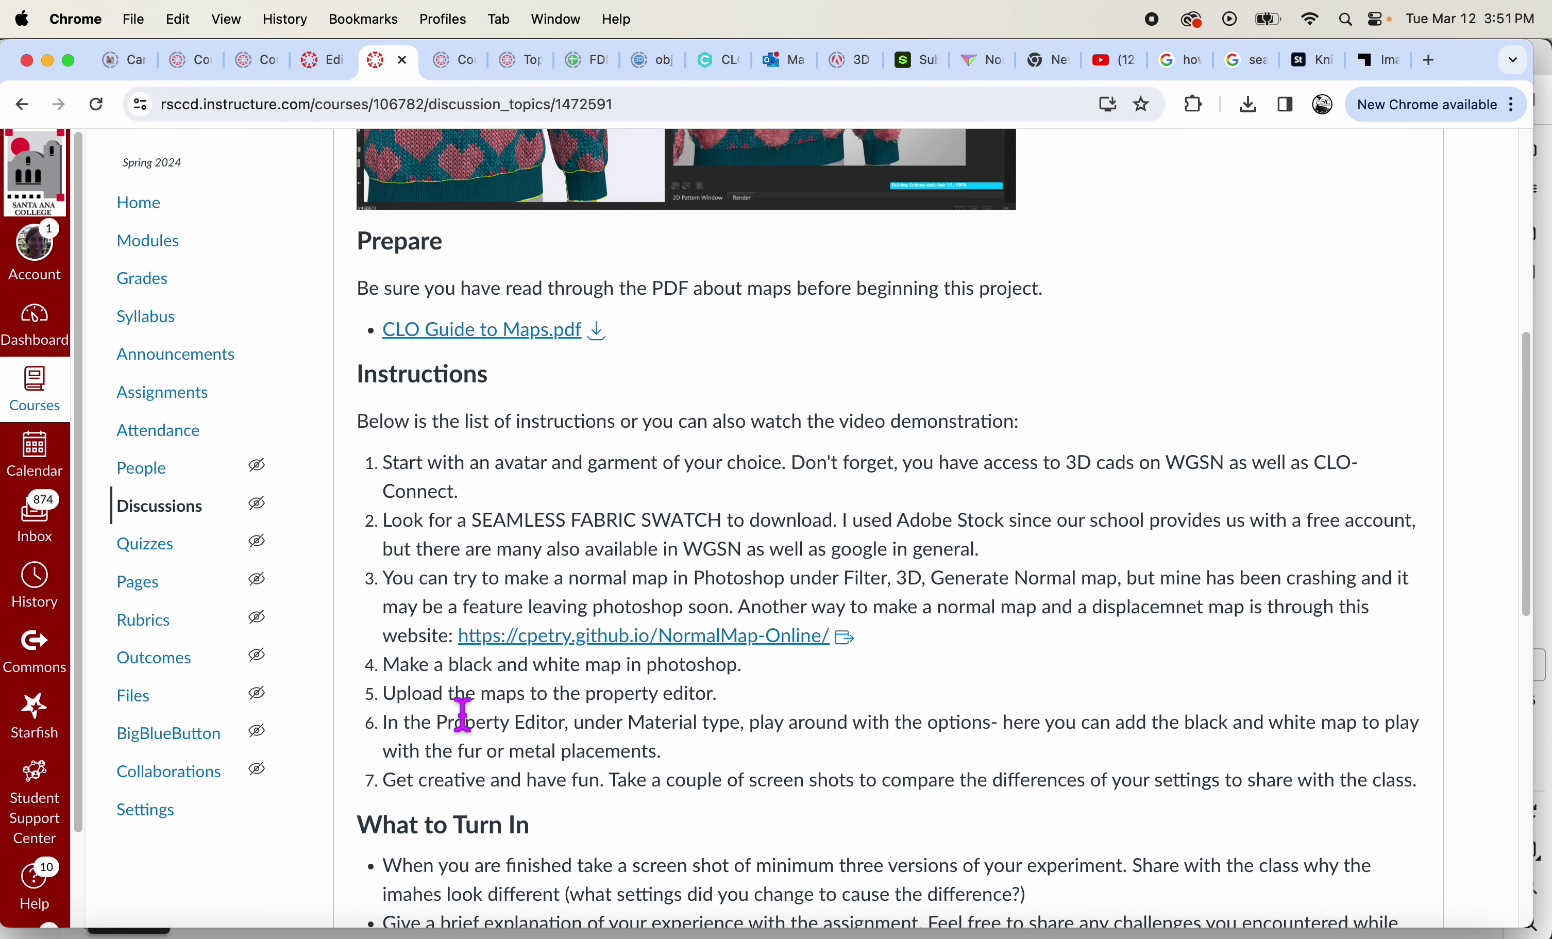
drag(434, 696, 819, 692)
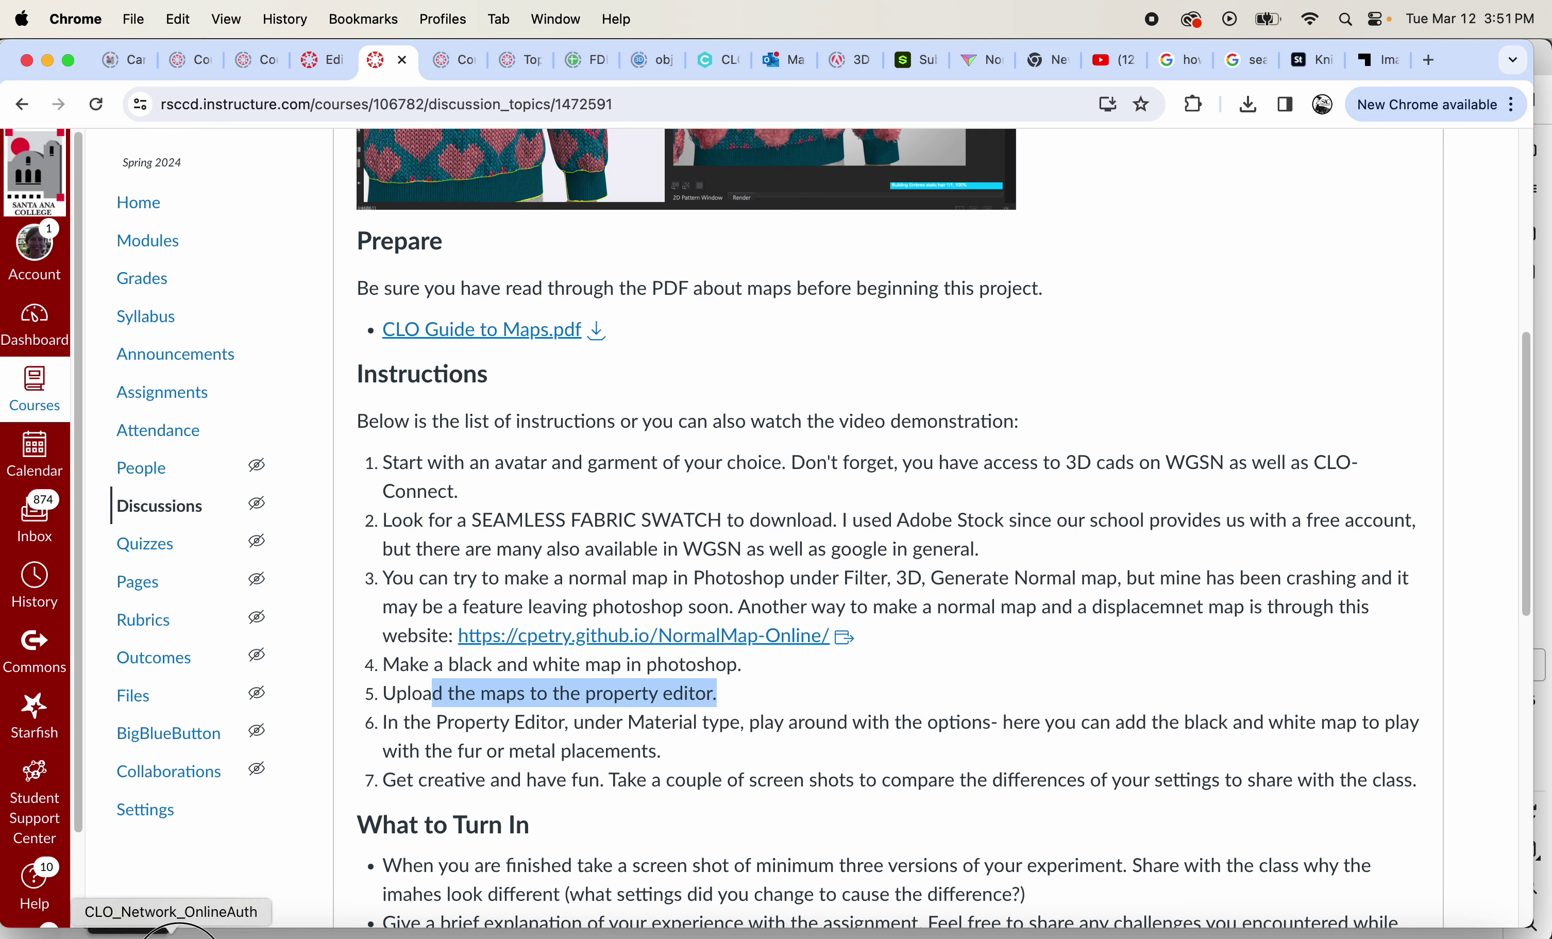
- Switch to CLO, close the Render window, and open the normal map file selection for the Knit_Fleece_Terry fabric without choosing a file
click(175, 934)
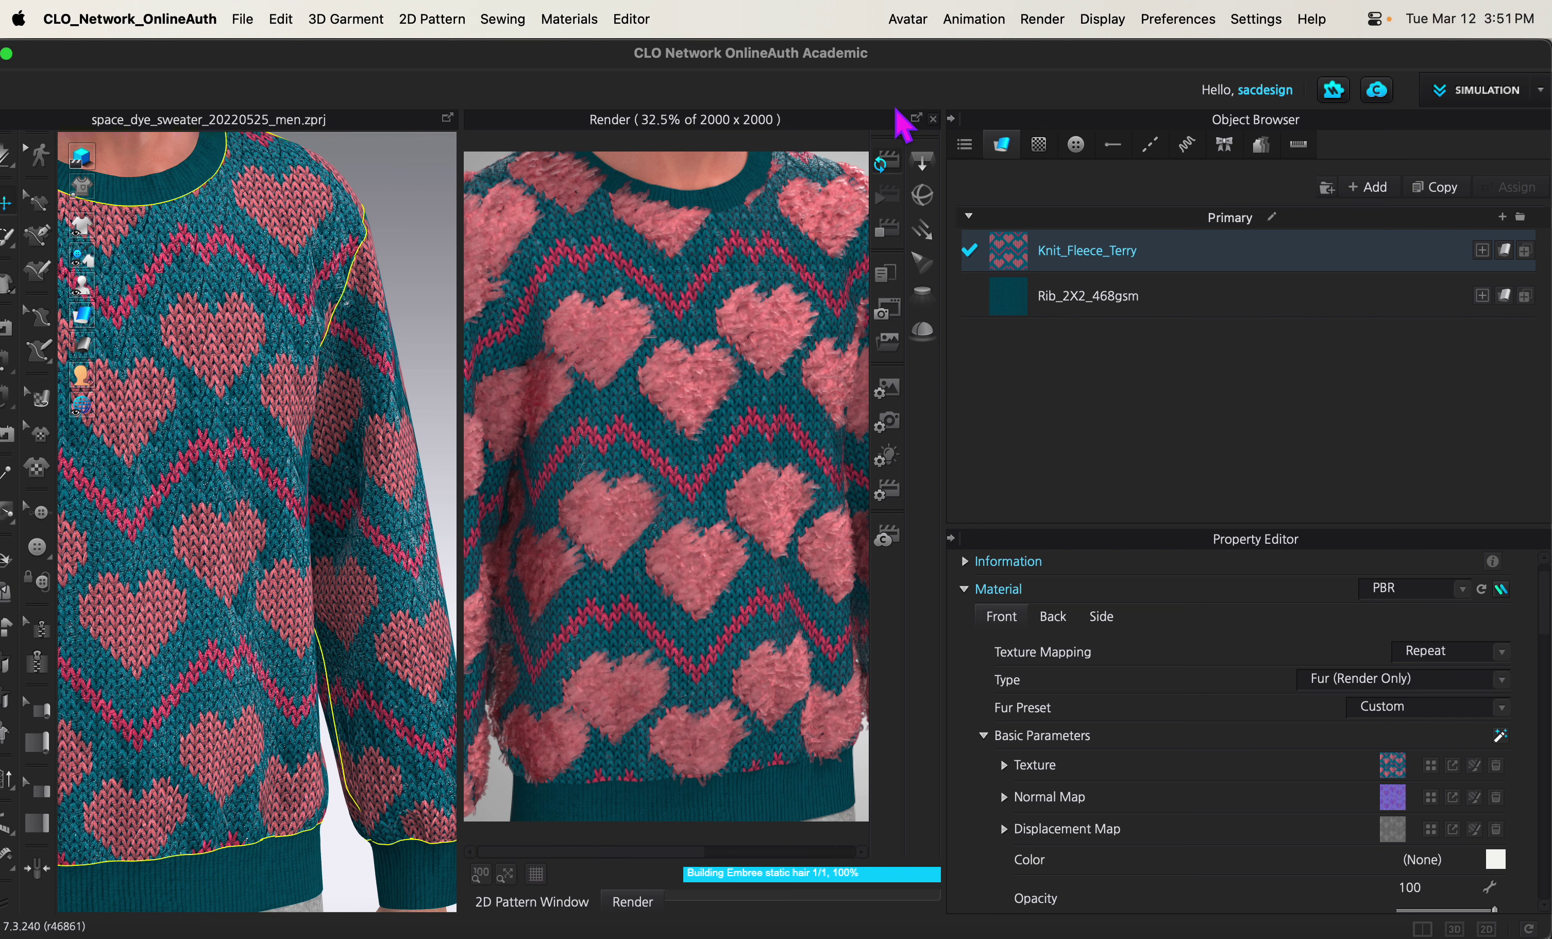
click(933, 119)
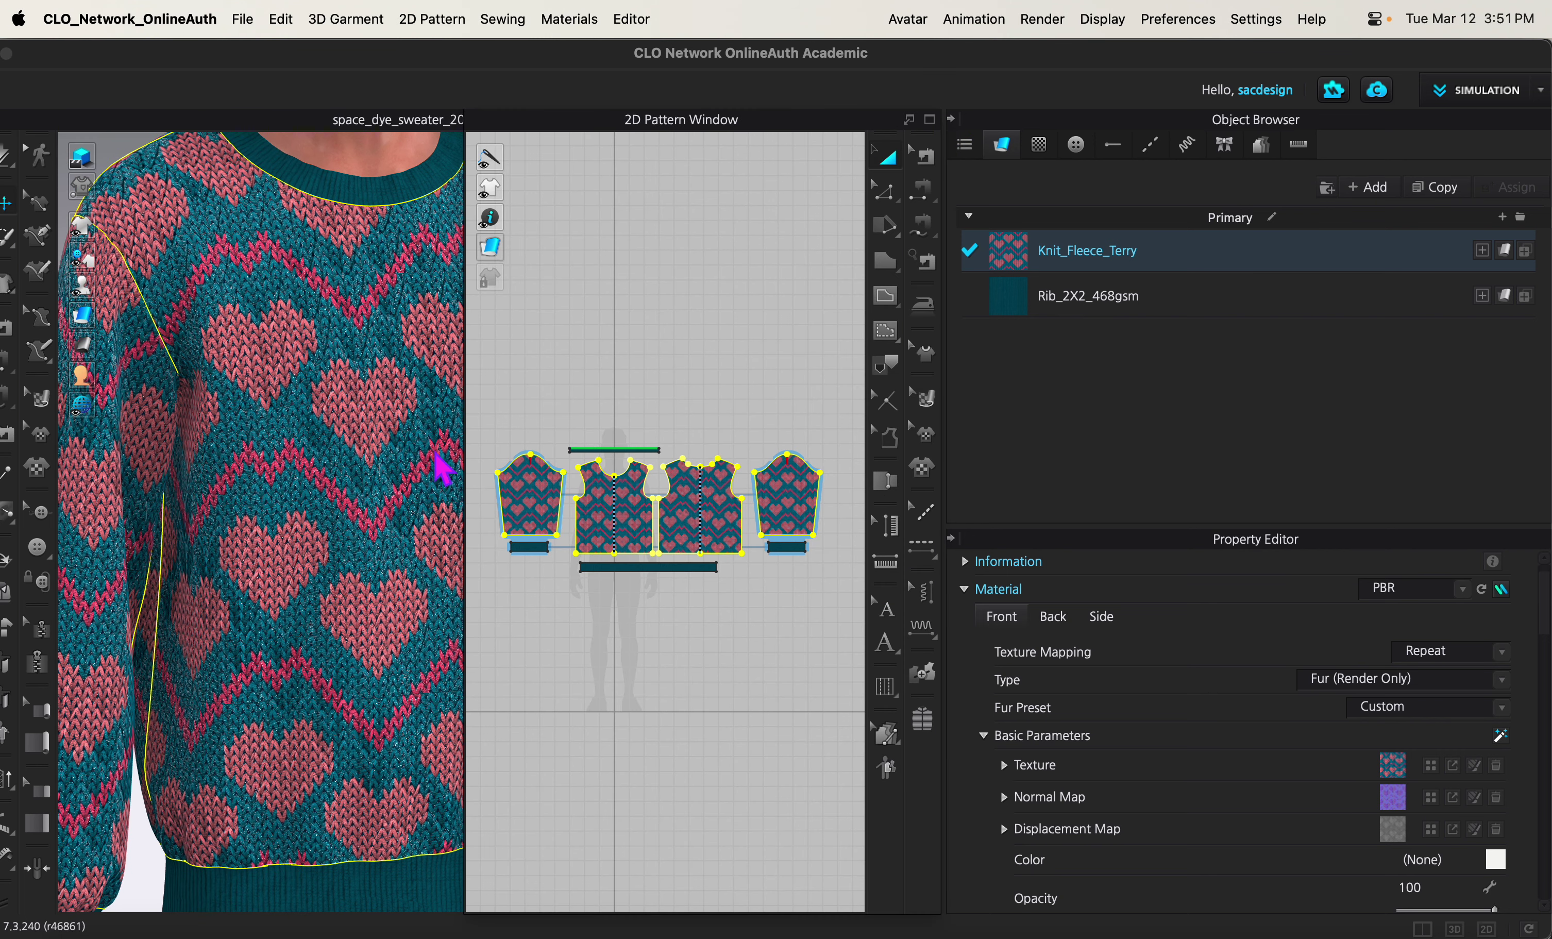
click(1163, 256)
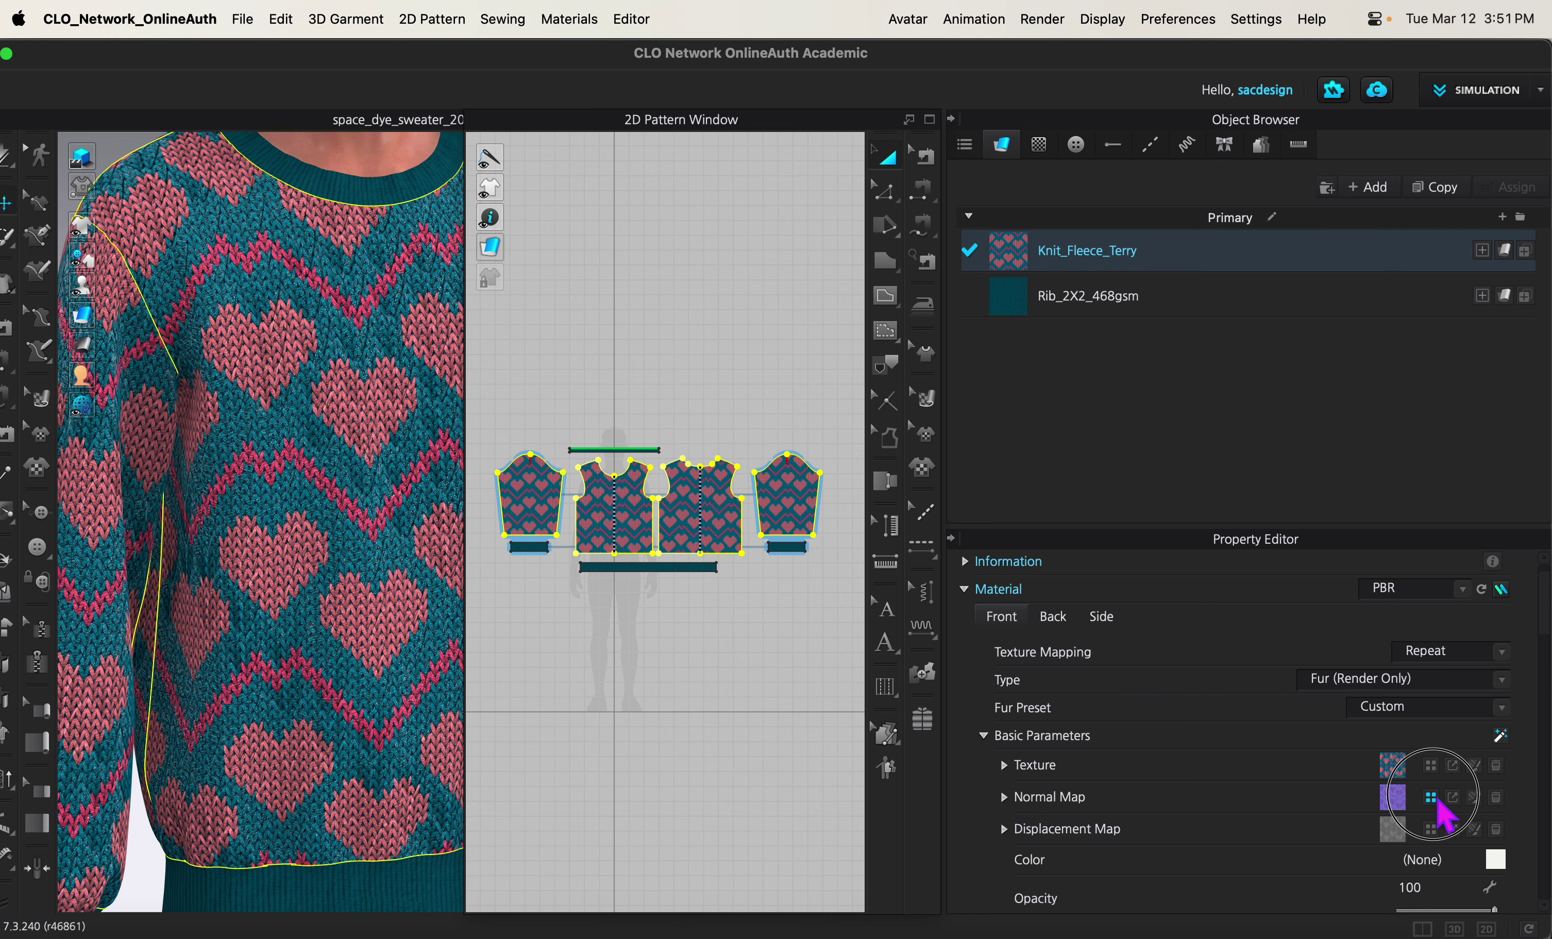
click(1431, 797)
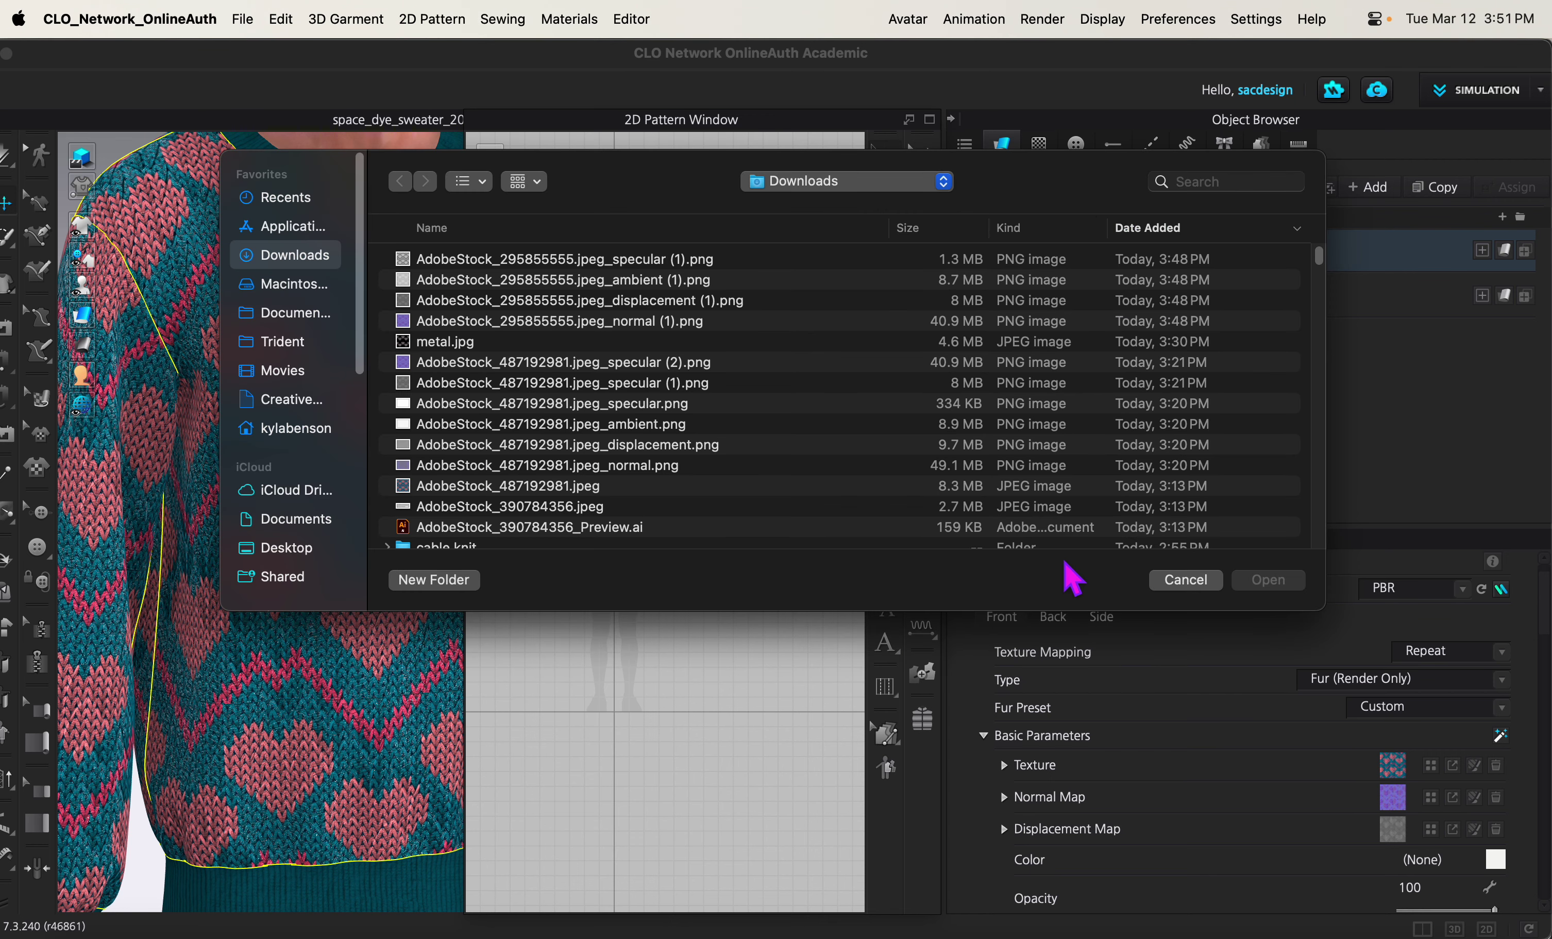
click(1184, 580)
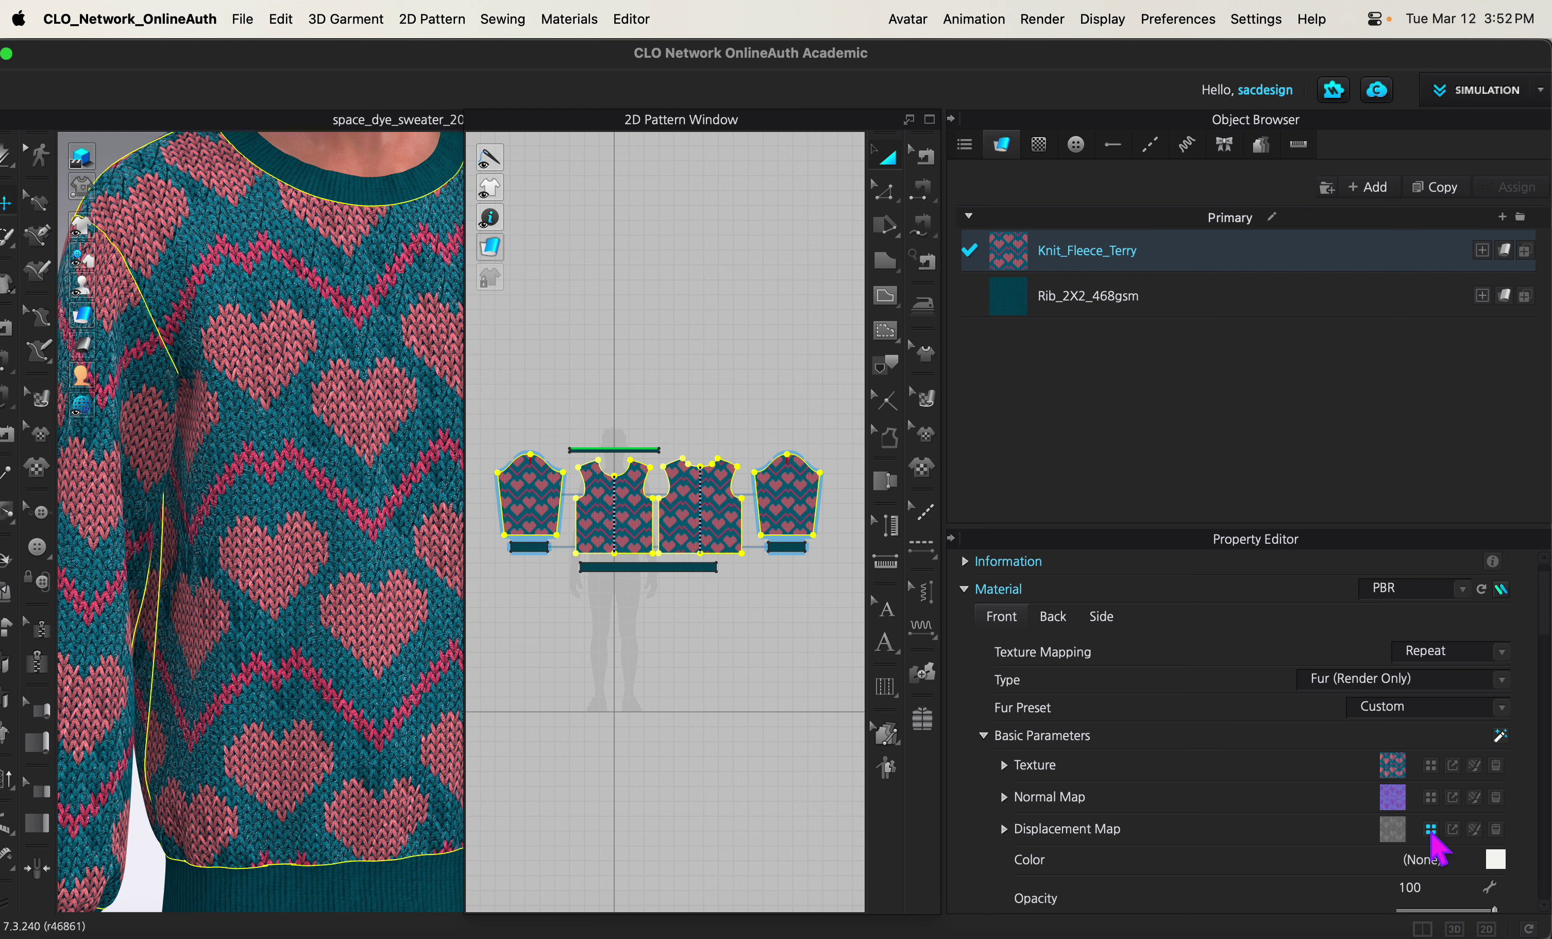
- Lower the Knit_Fleece_Terry fabric's normal map intensity to 74 and its opacity to 81
click(1004, 798)
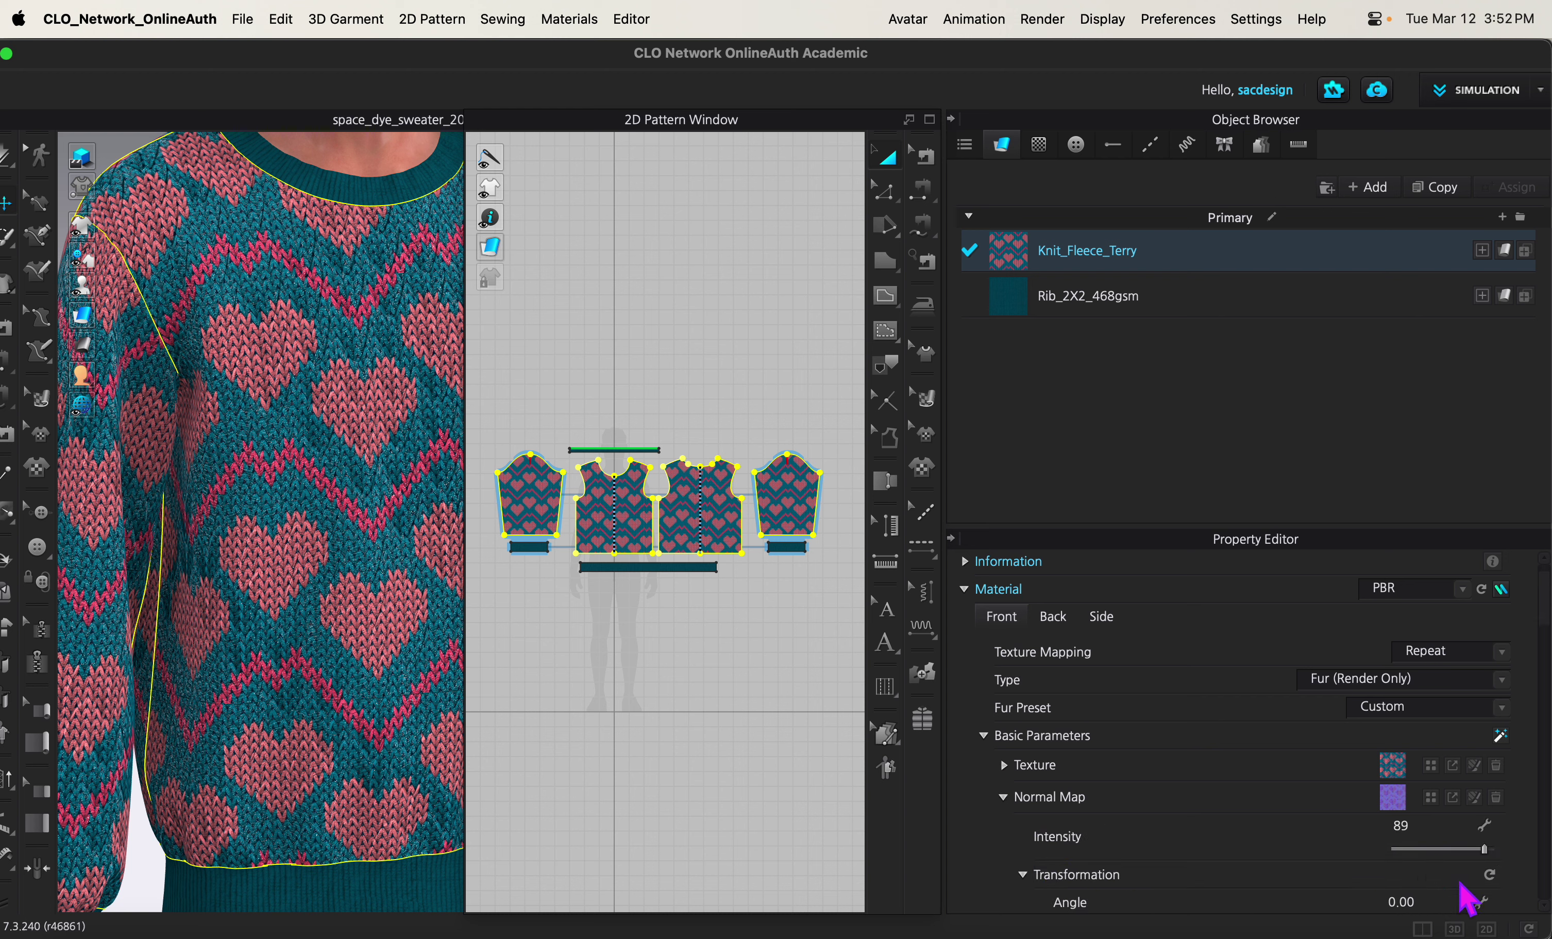
scroll(1493, 861, down, 5)
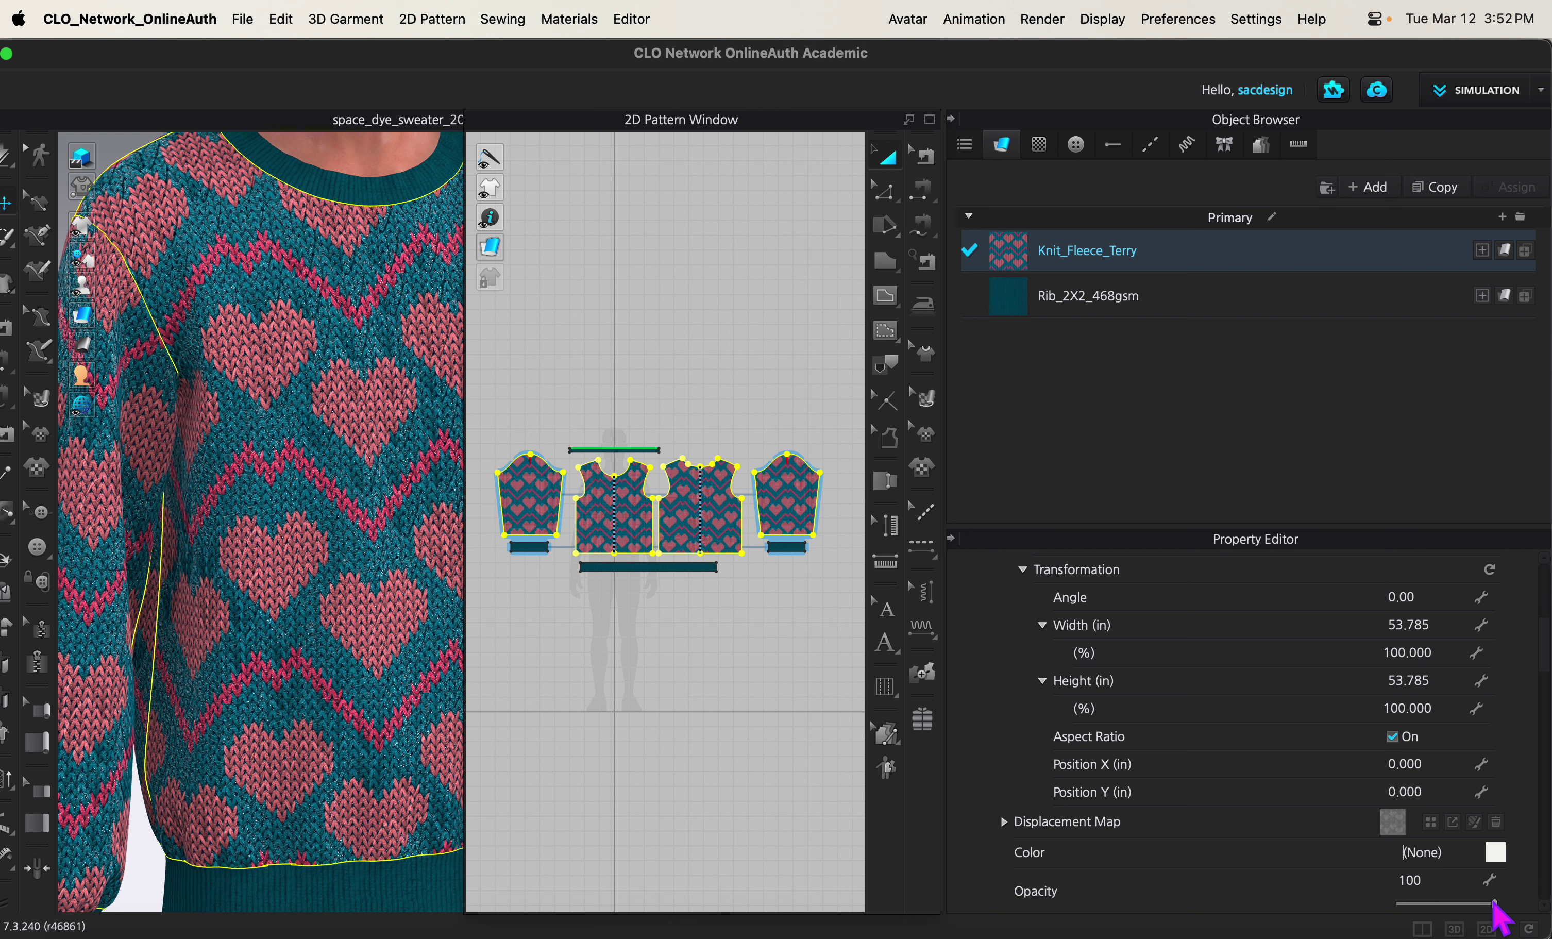
drag(1494, 903, 1477, 903)
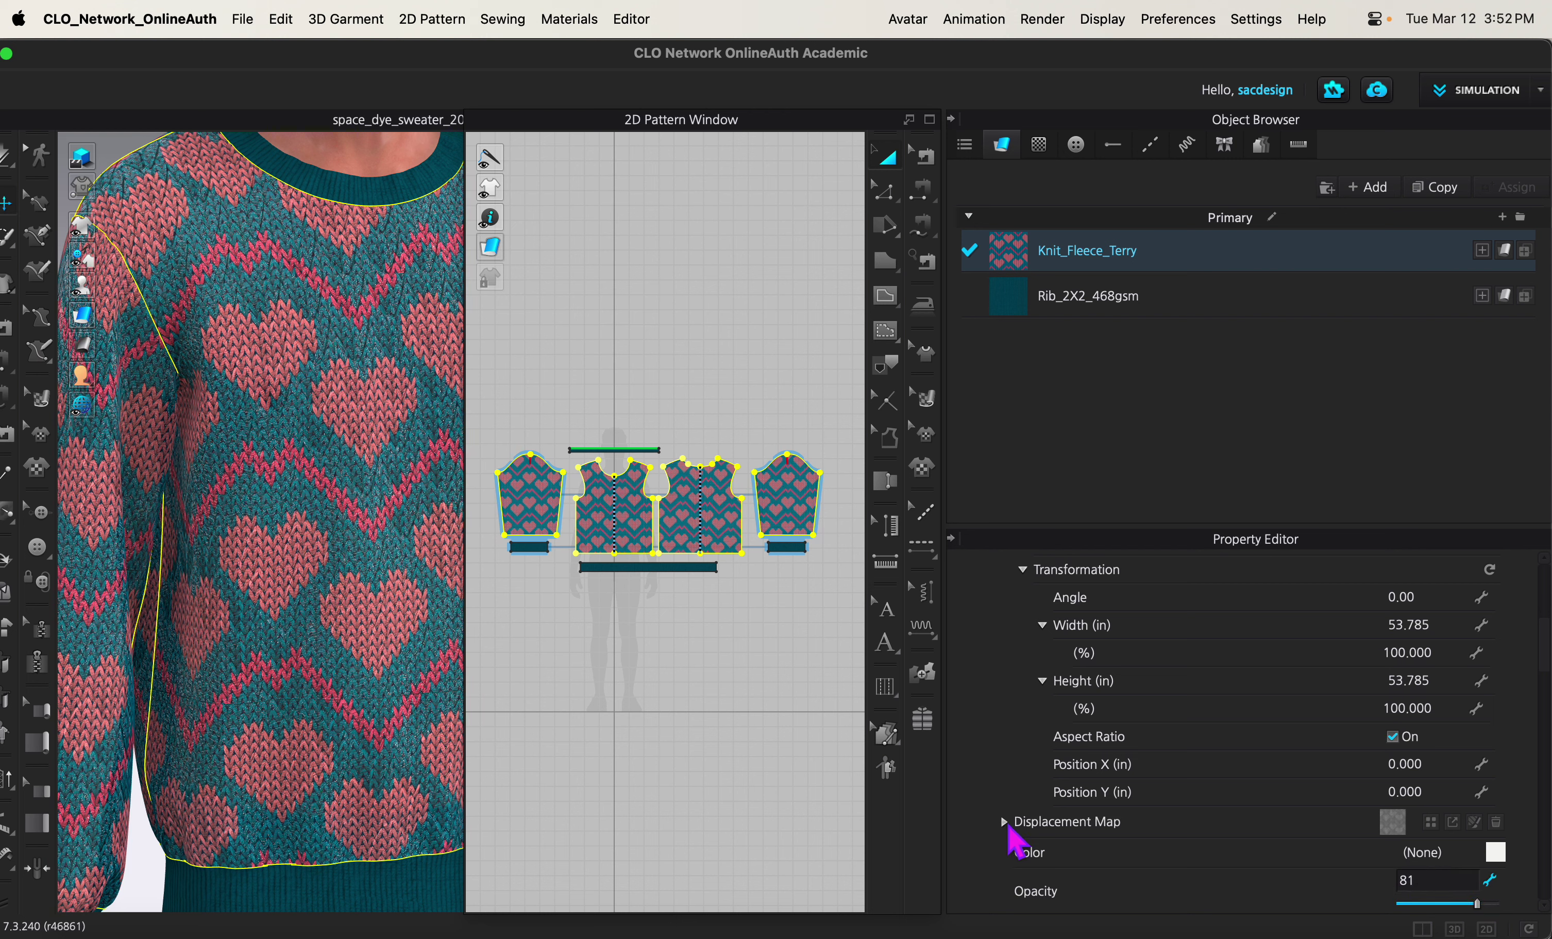
- Expand the Displacement Map settings and keep the fabric's material type at Fur (Render Only)
click(1004, 822)
scroll(1052, 725, up, 5)
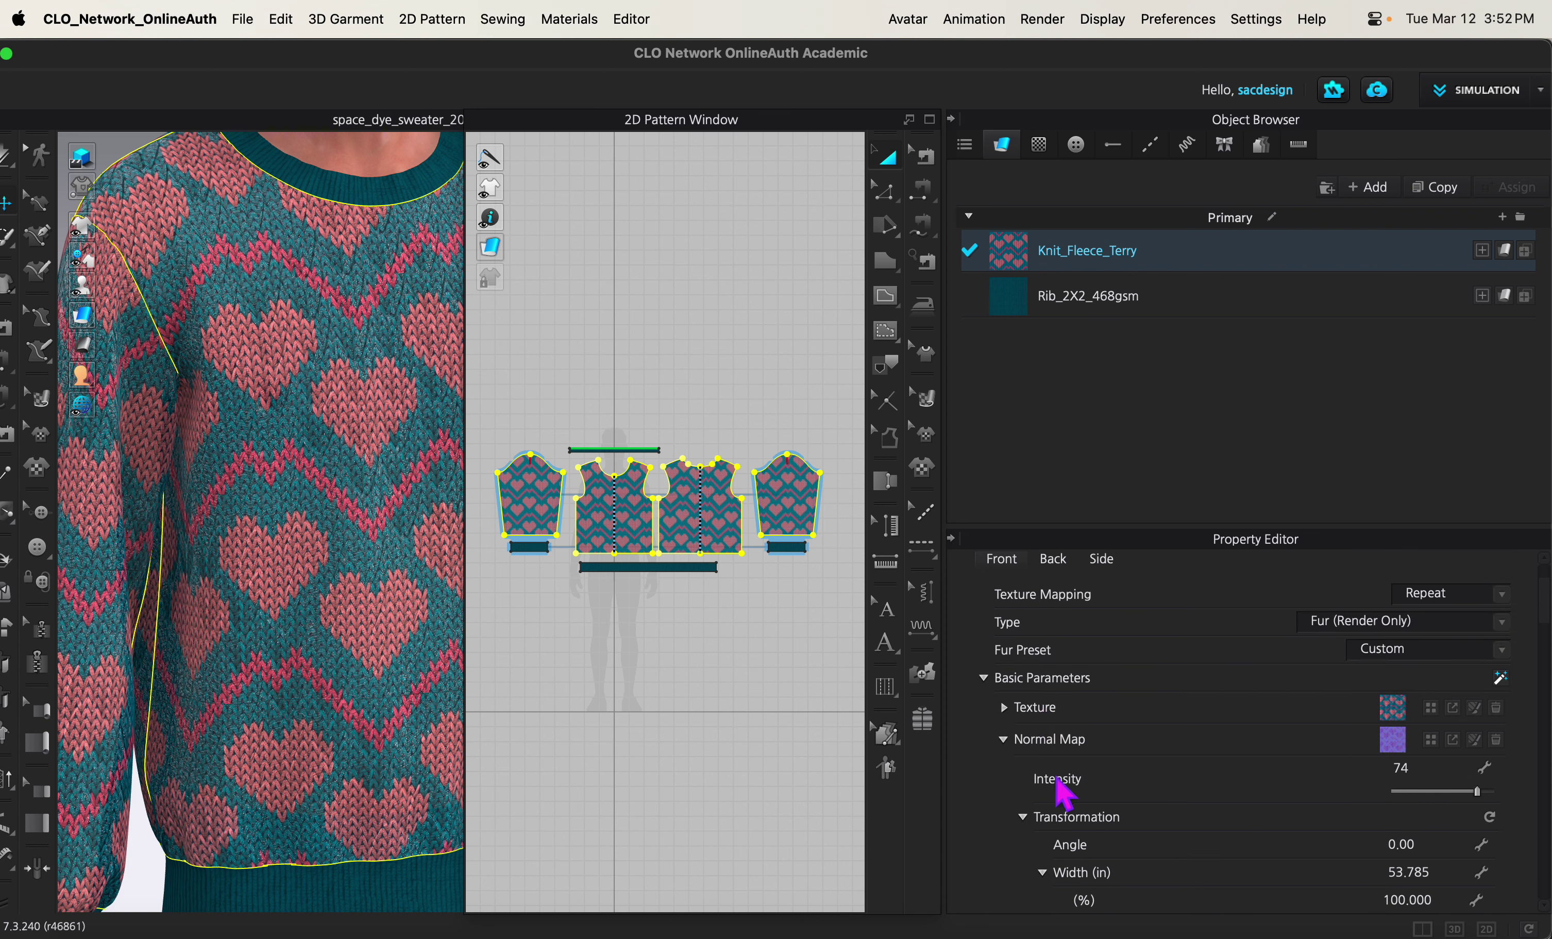
scroll(1240, 772, up, 2)
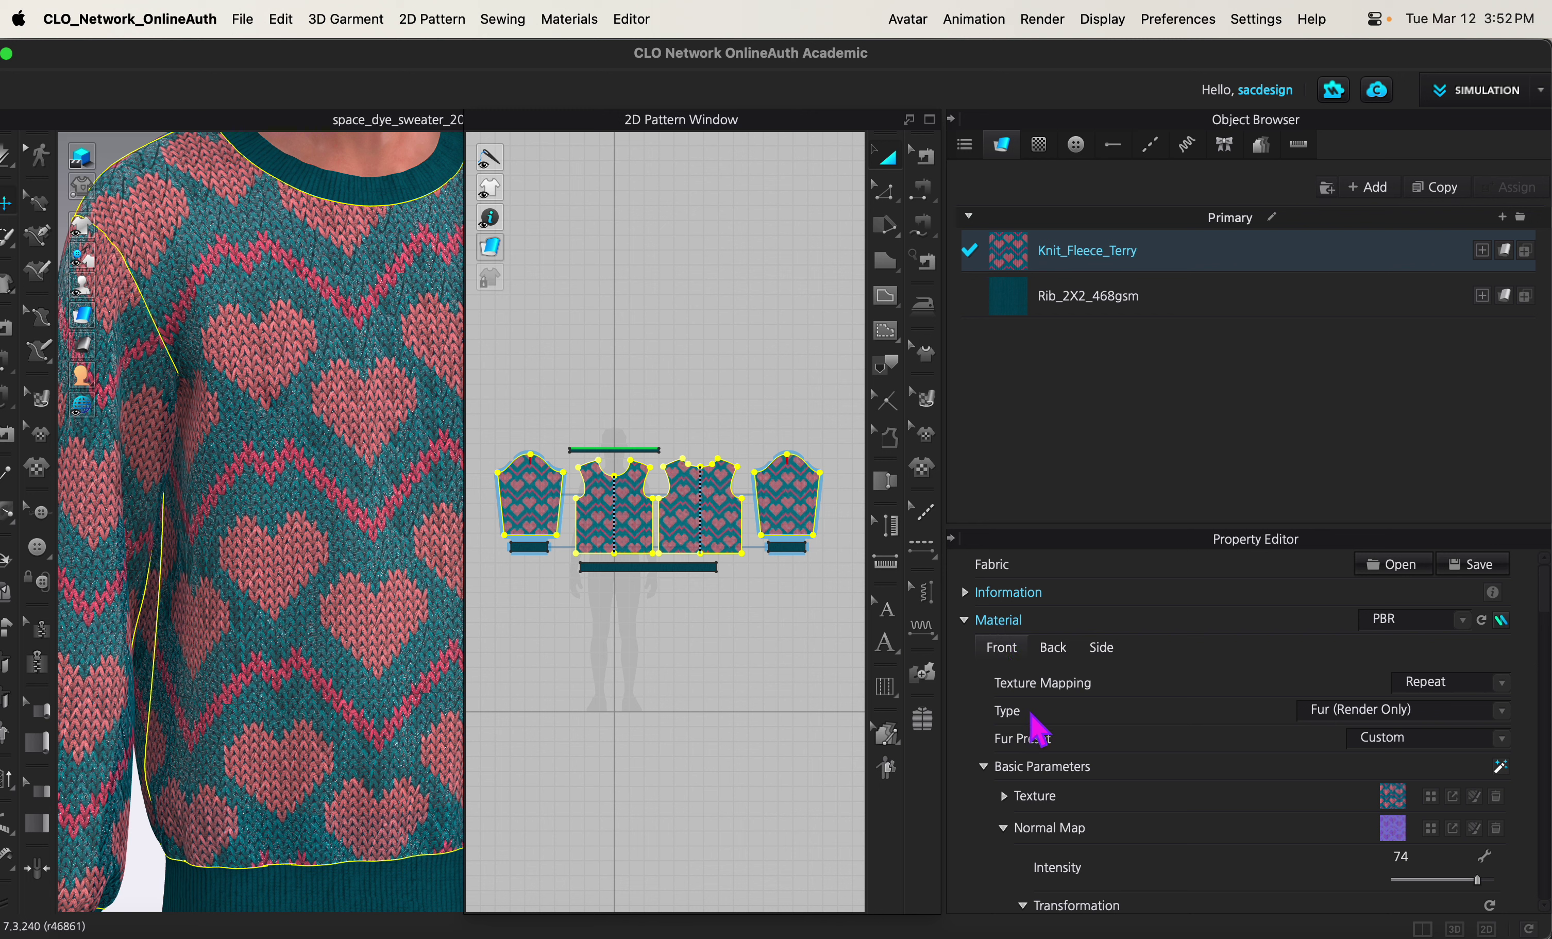
click(1500, 711)
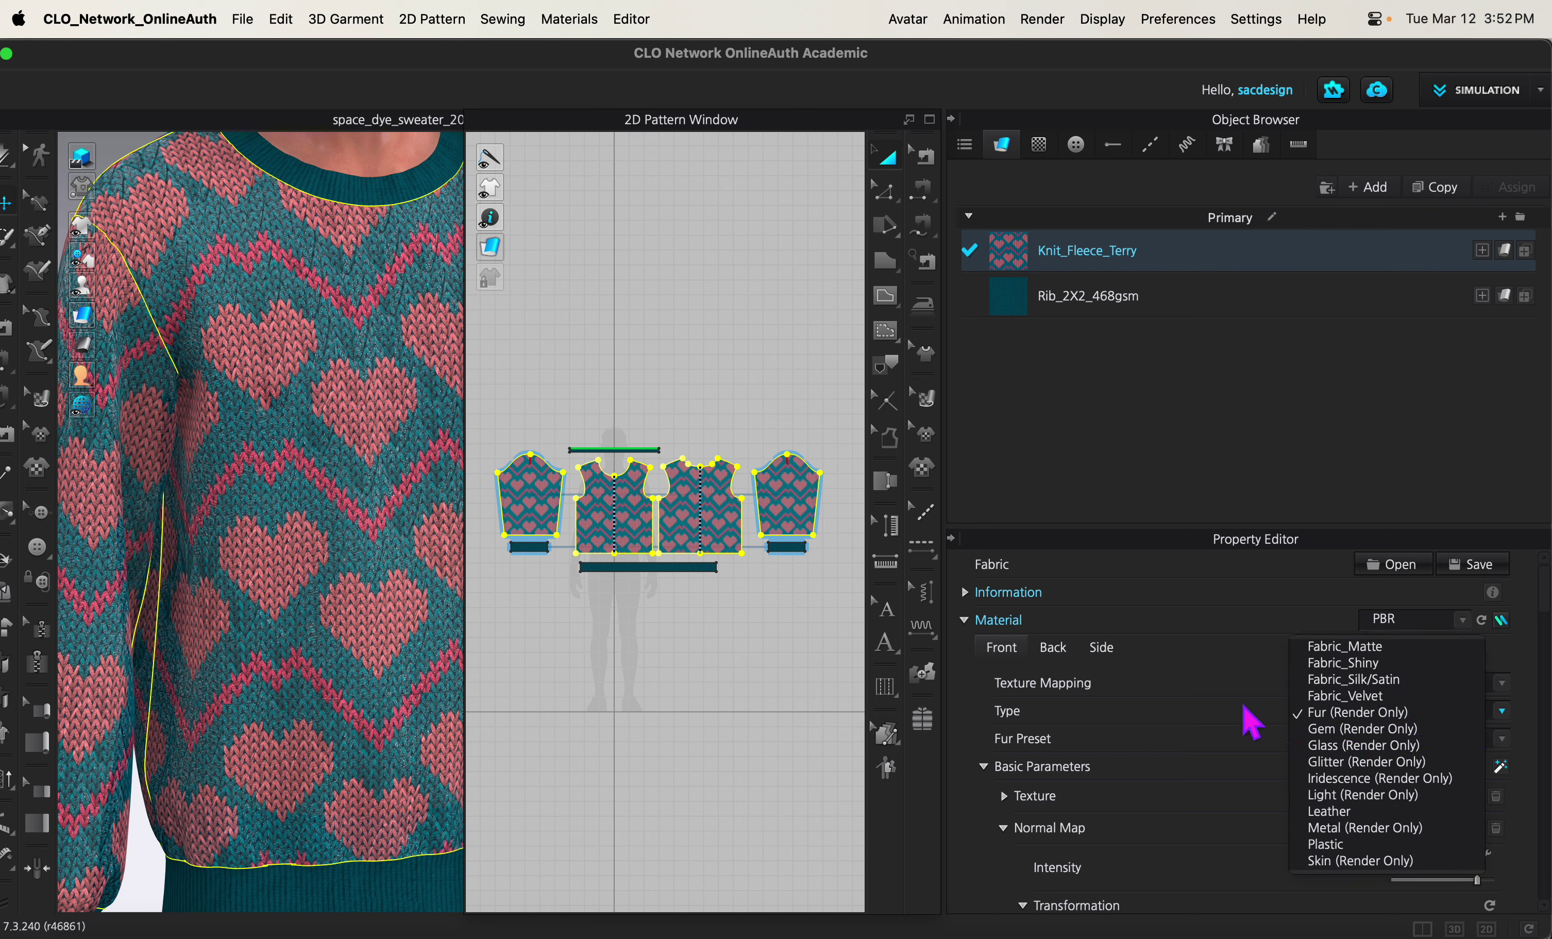
click(1310, 717)
- Examine the fur material's displacement, reflection and Fur Shape settings, including its length, thickness, density, curl and gravity maps
scroll(1258, 829, down, 10)
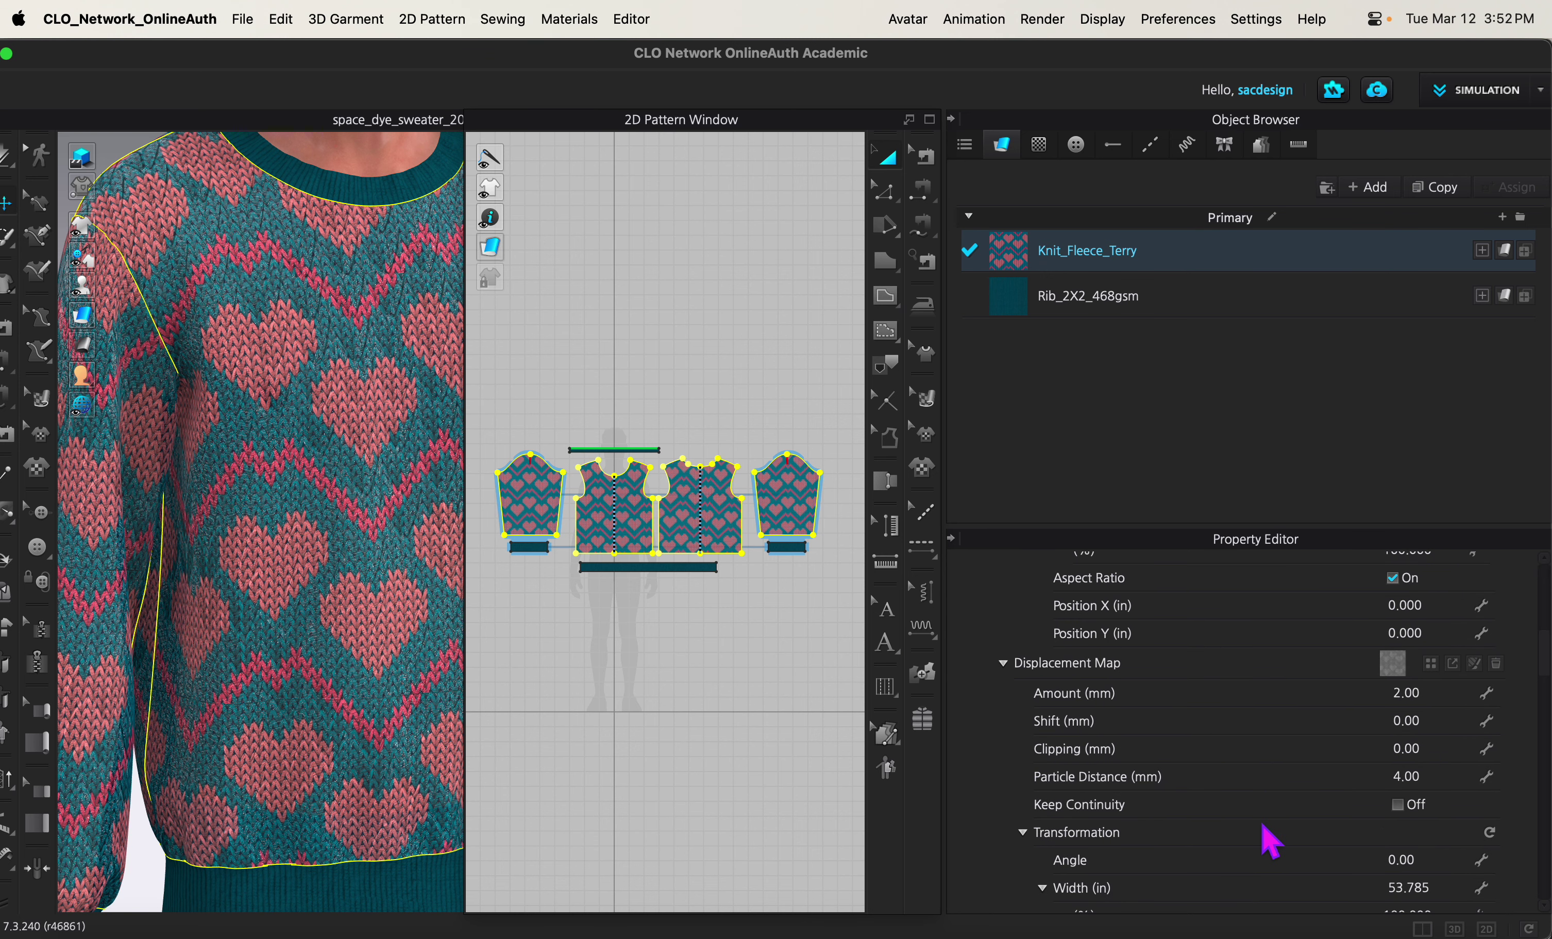
scroll(1270, 842, up, 4)
scroll(1271, 842, down, 2)
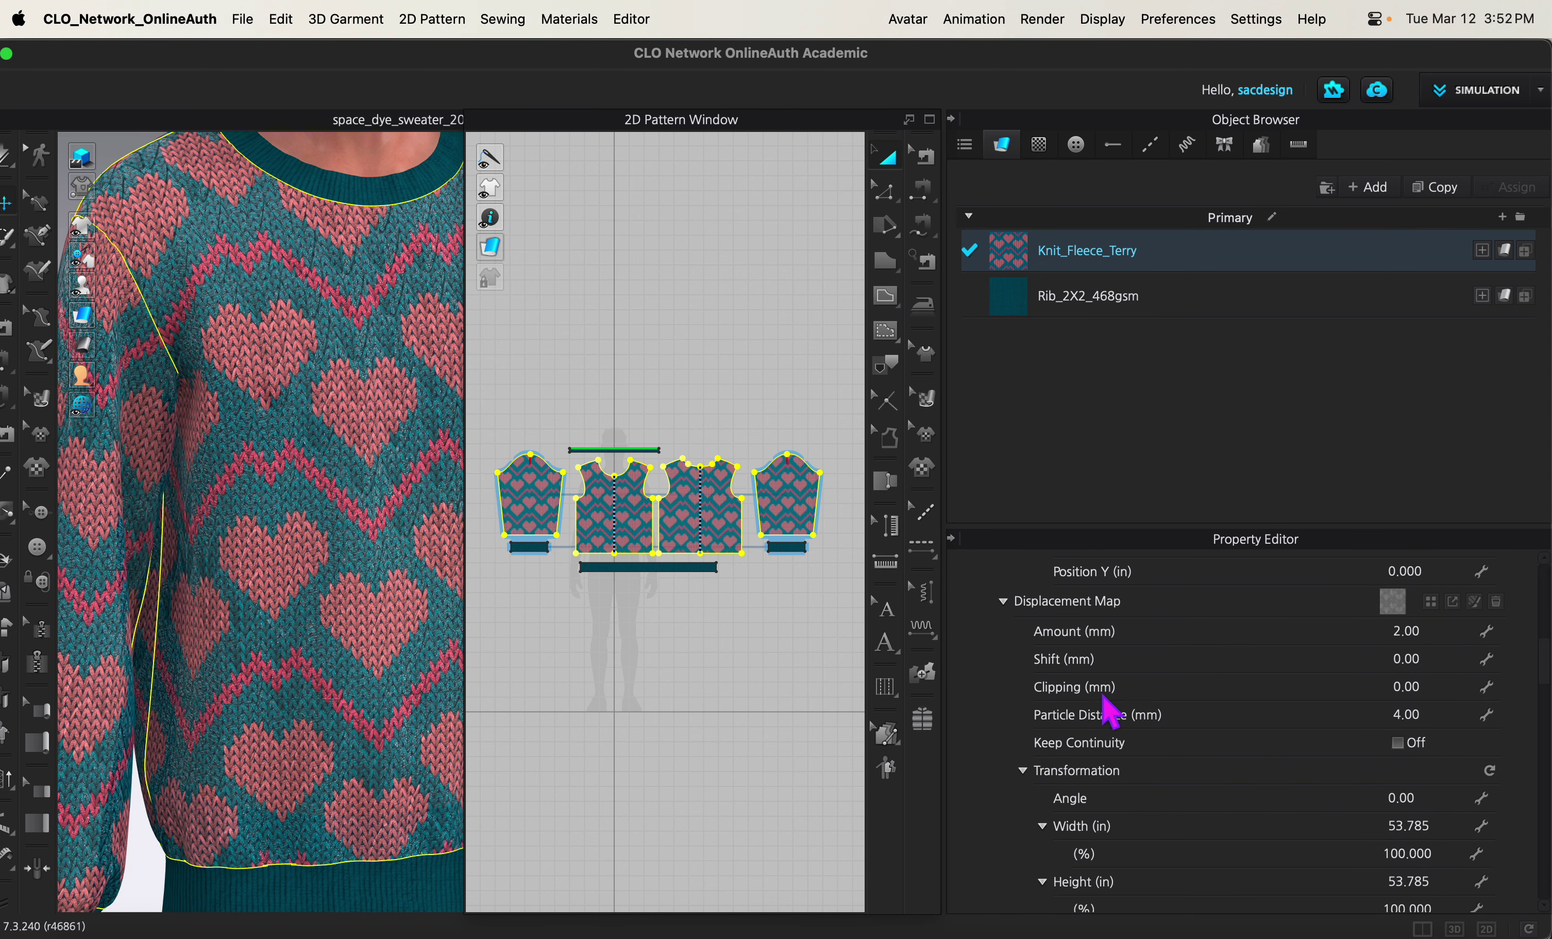
scroll(1209, 760, down, 6)
scroll(1209, 759, down, 20)
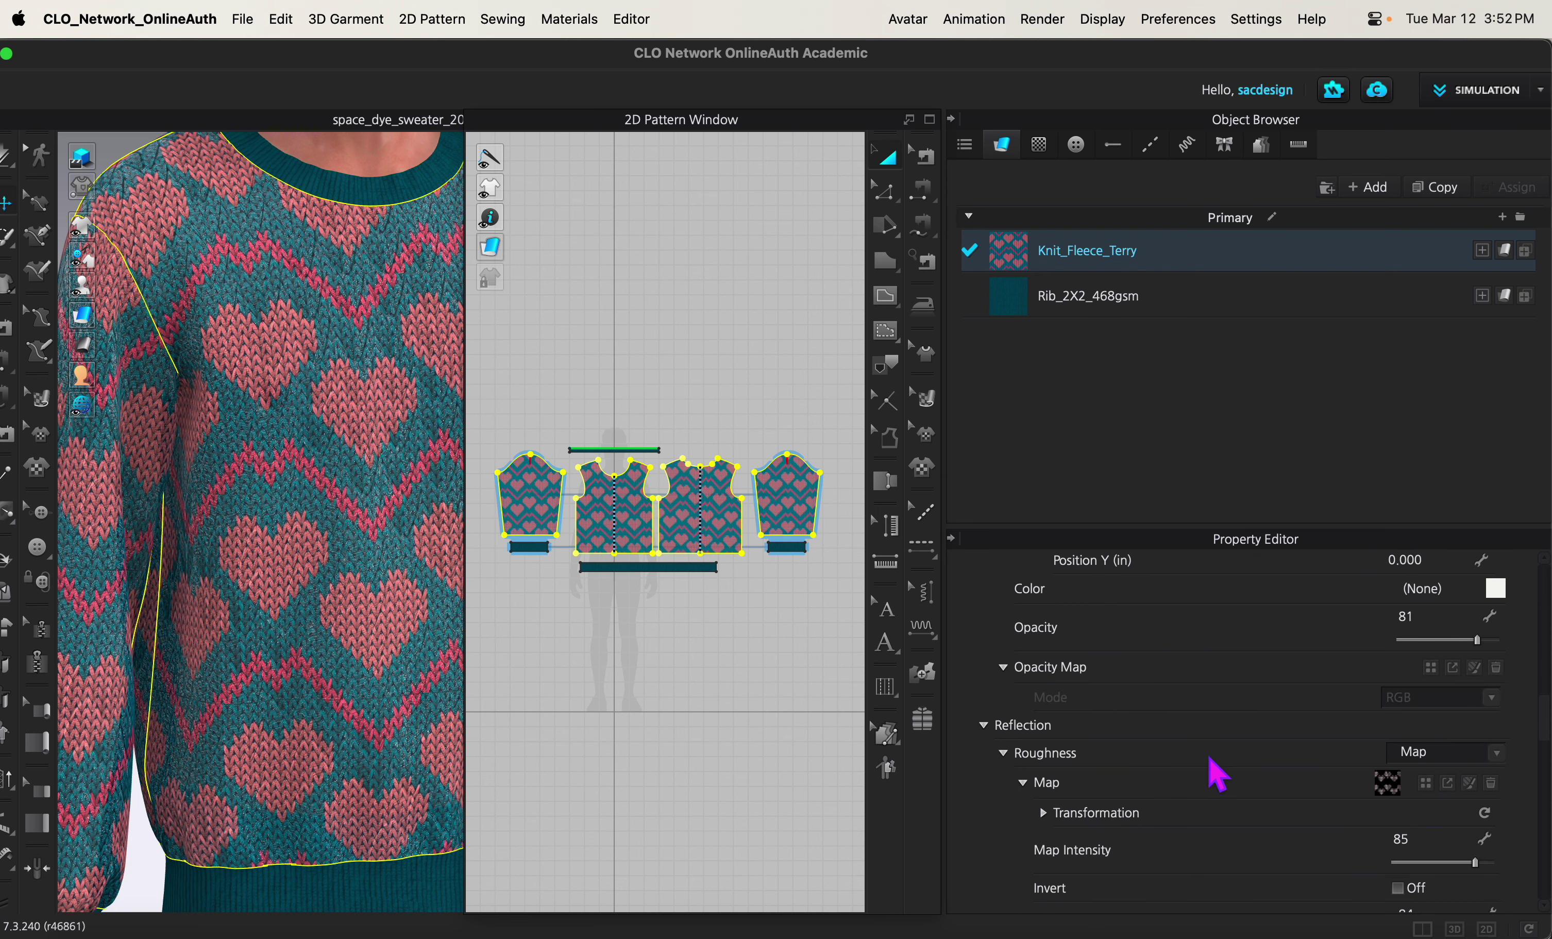
scroll(1218, 772, down, 6)
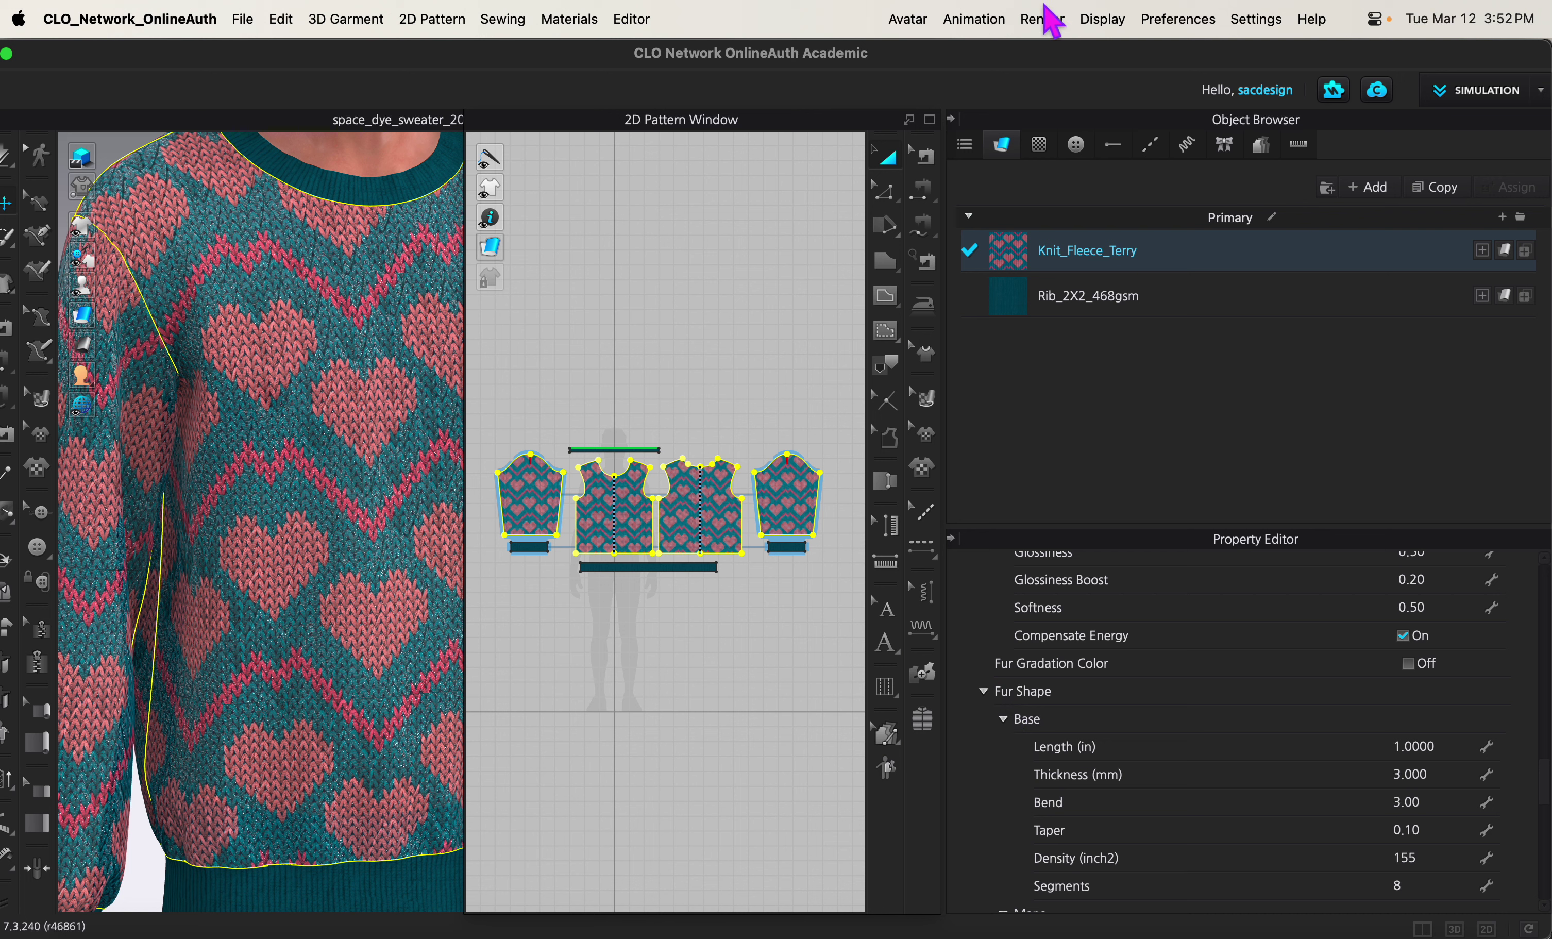
click(1043, 19)
click(1057, 55)
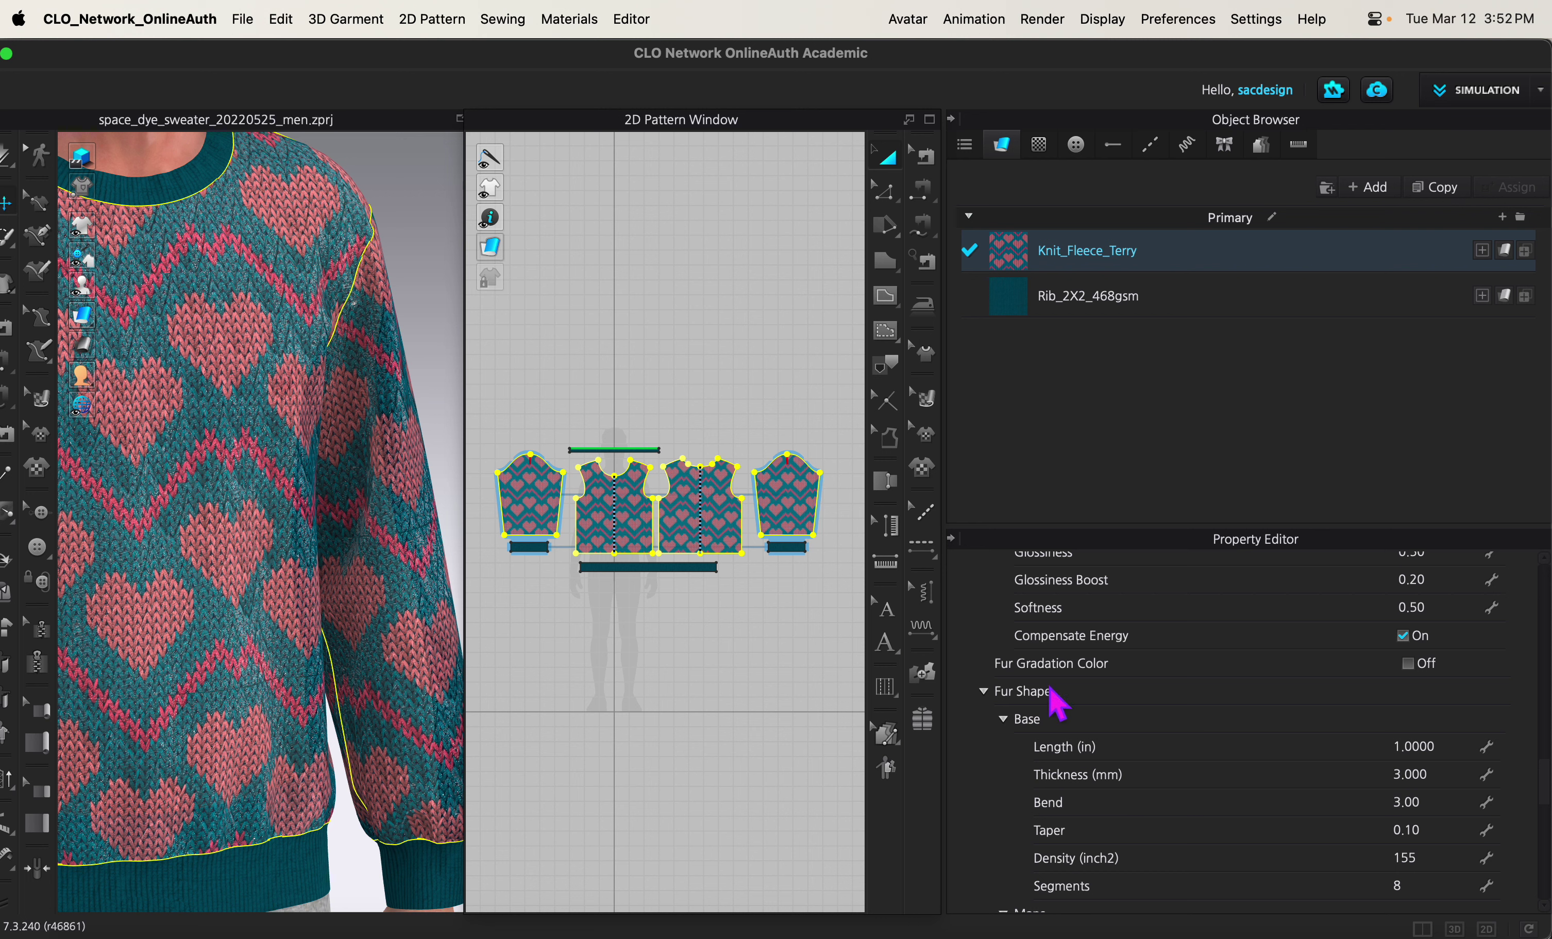
scroll(1227, 841, down, 5)
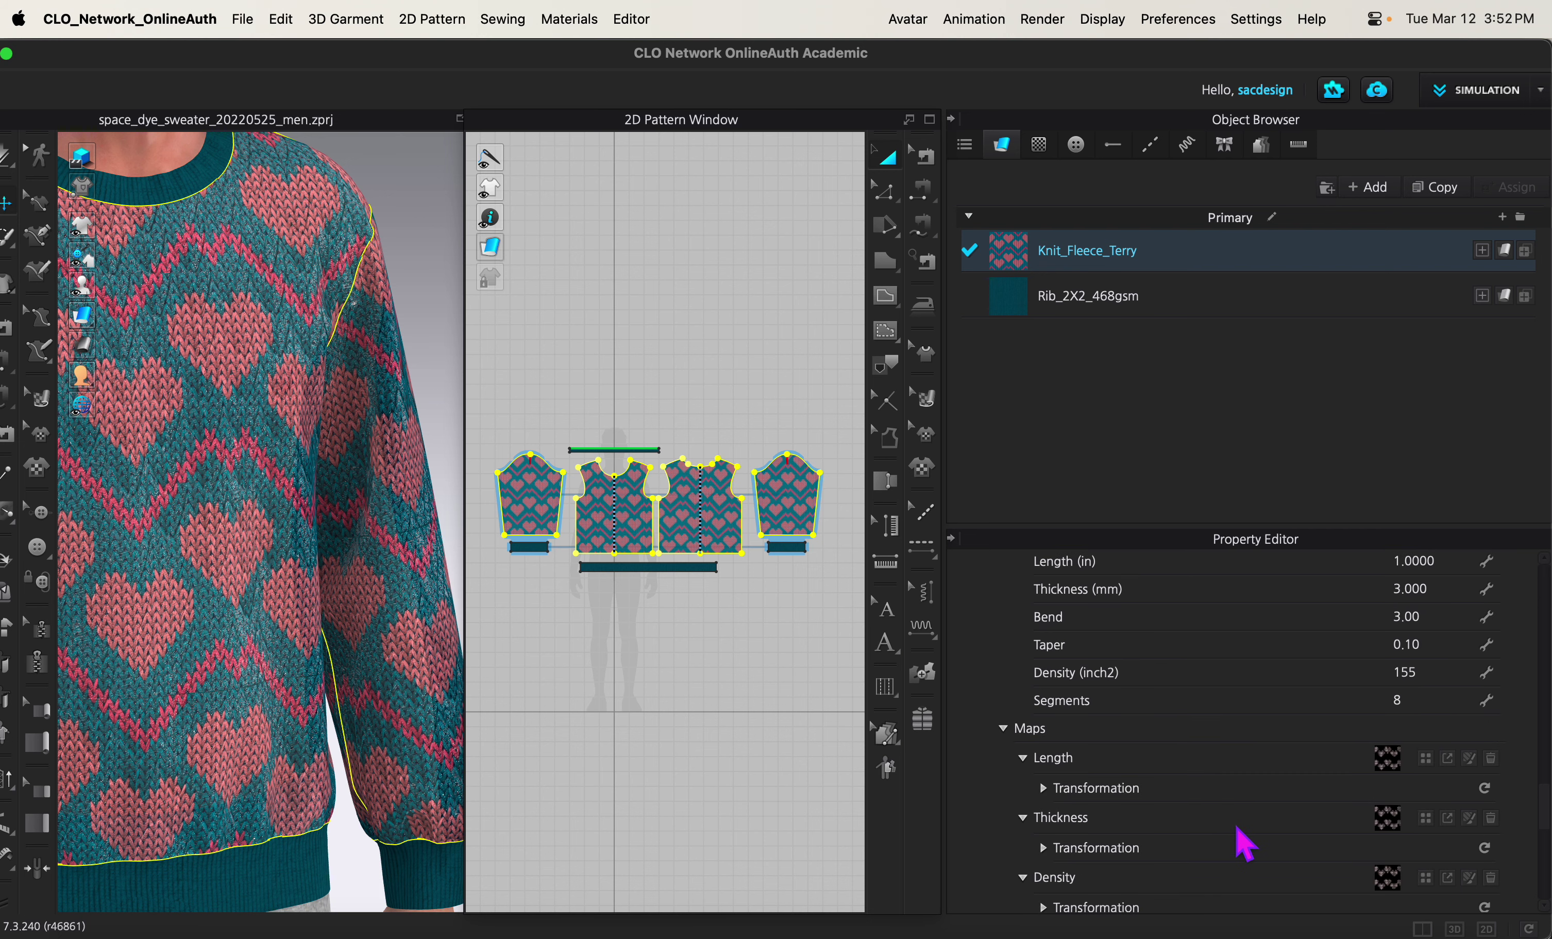
scroll(1099, 759, down, 3)
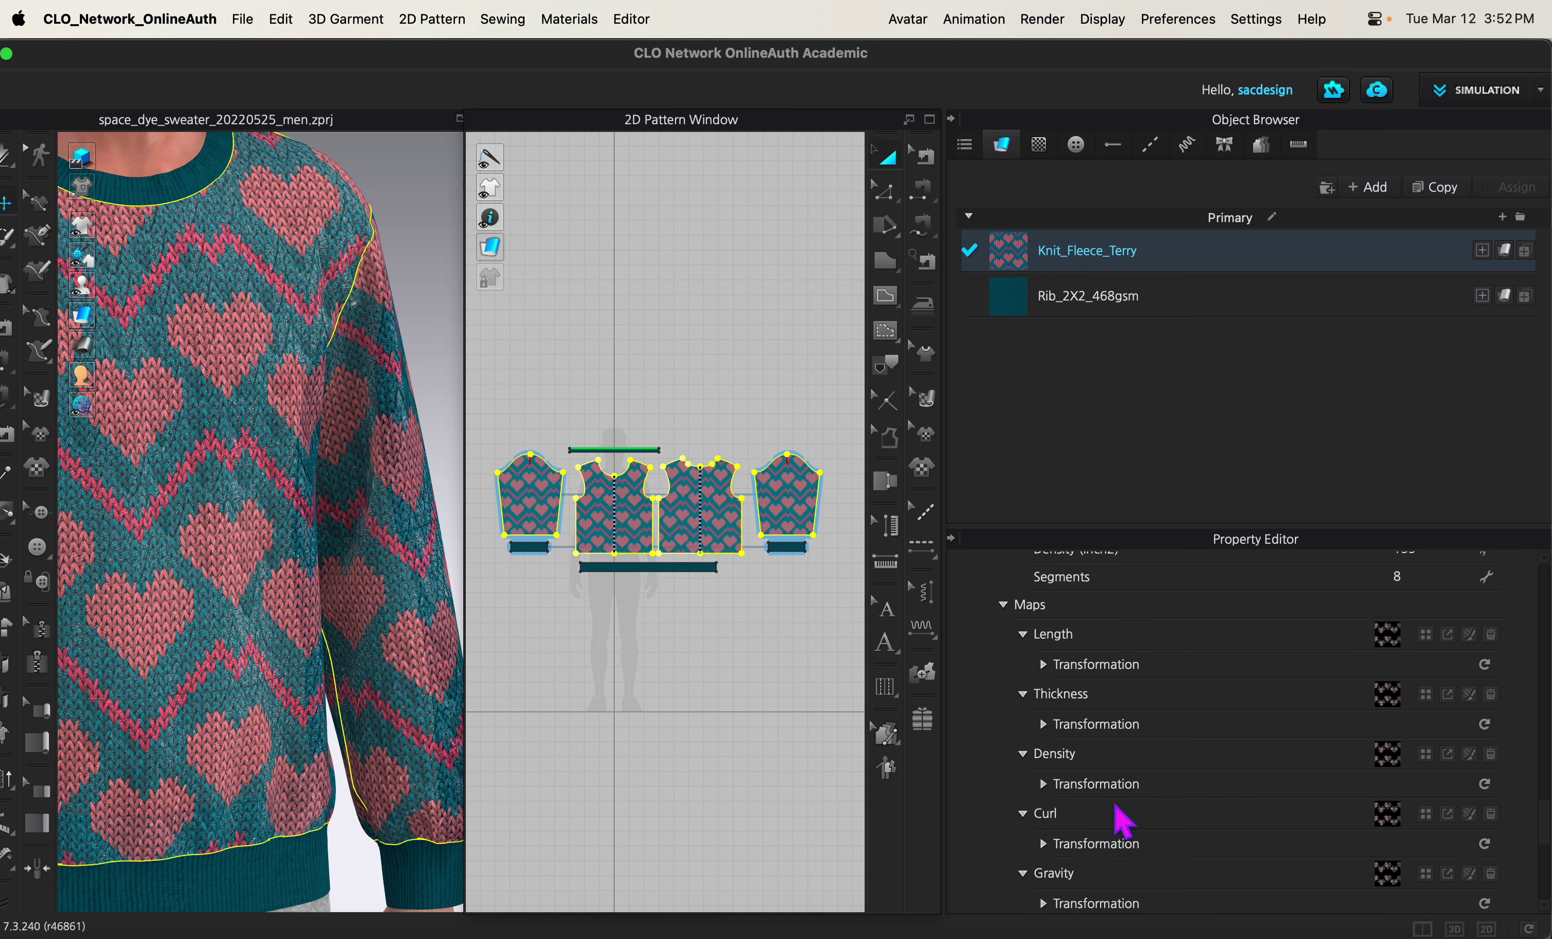
scroll(1299, 781, up, 20)
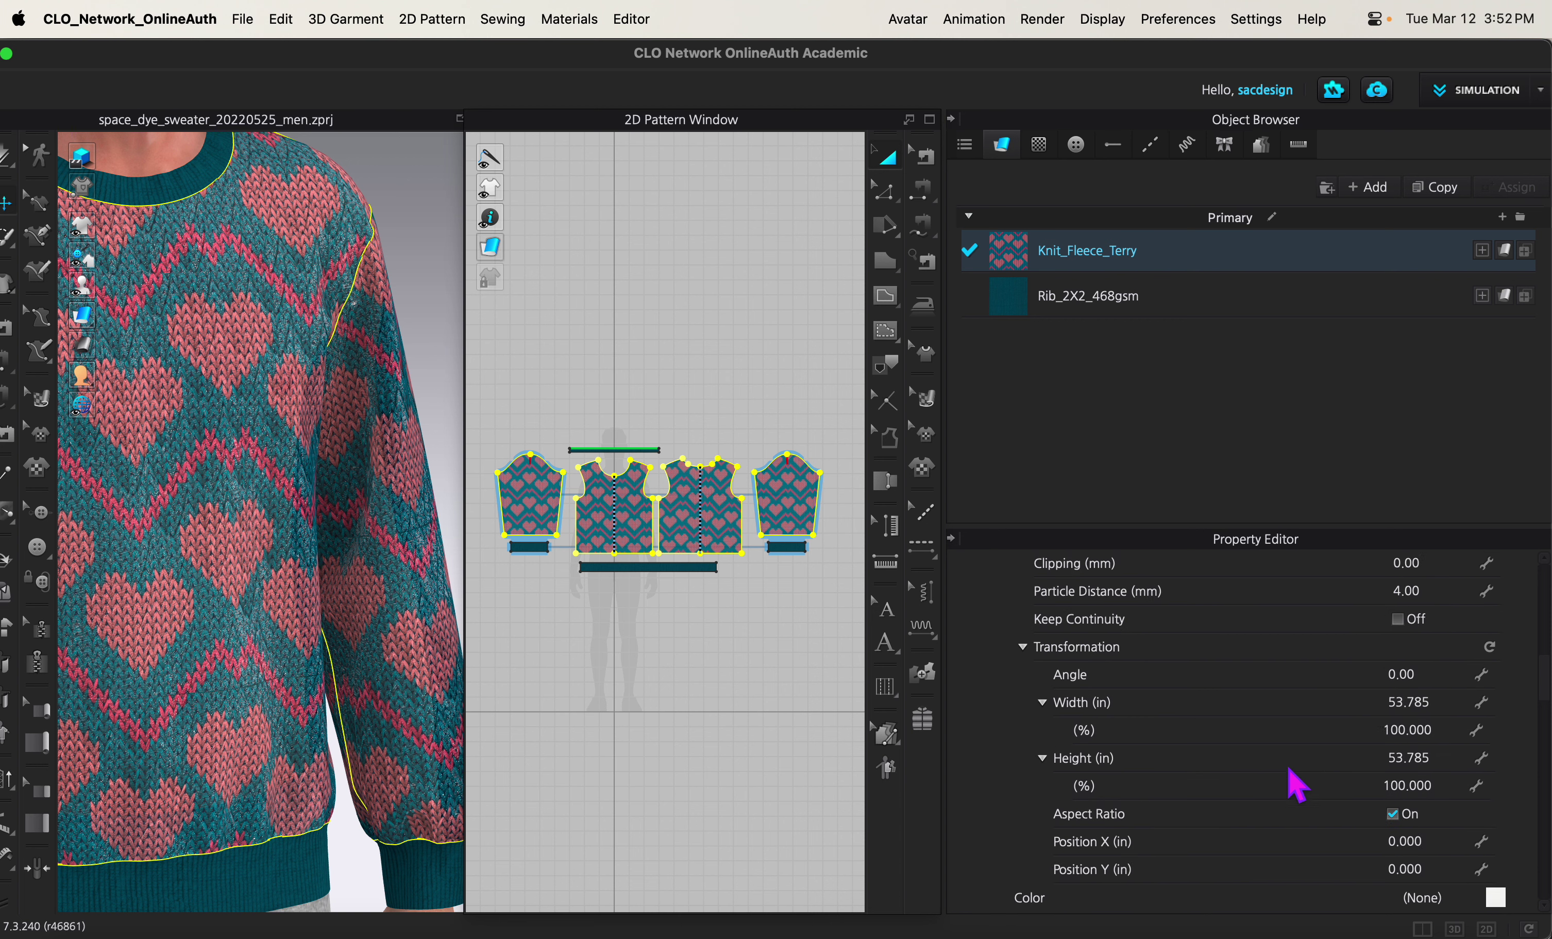
scroll(1294, 788, up, 10)
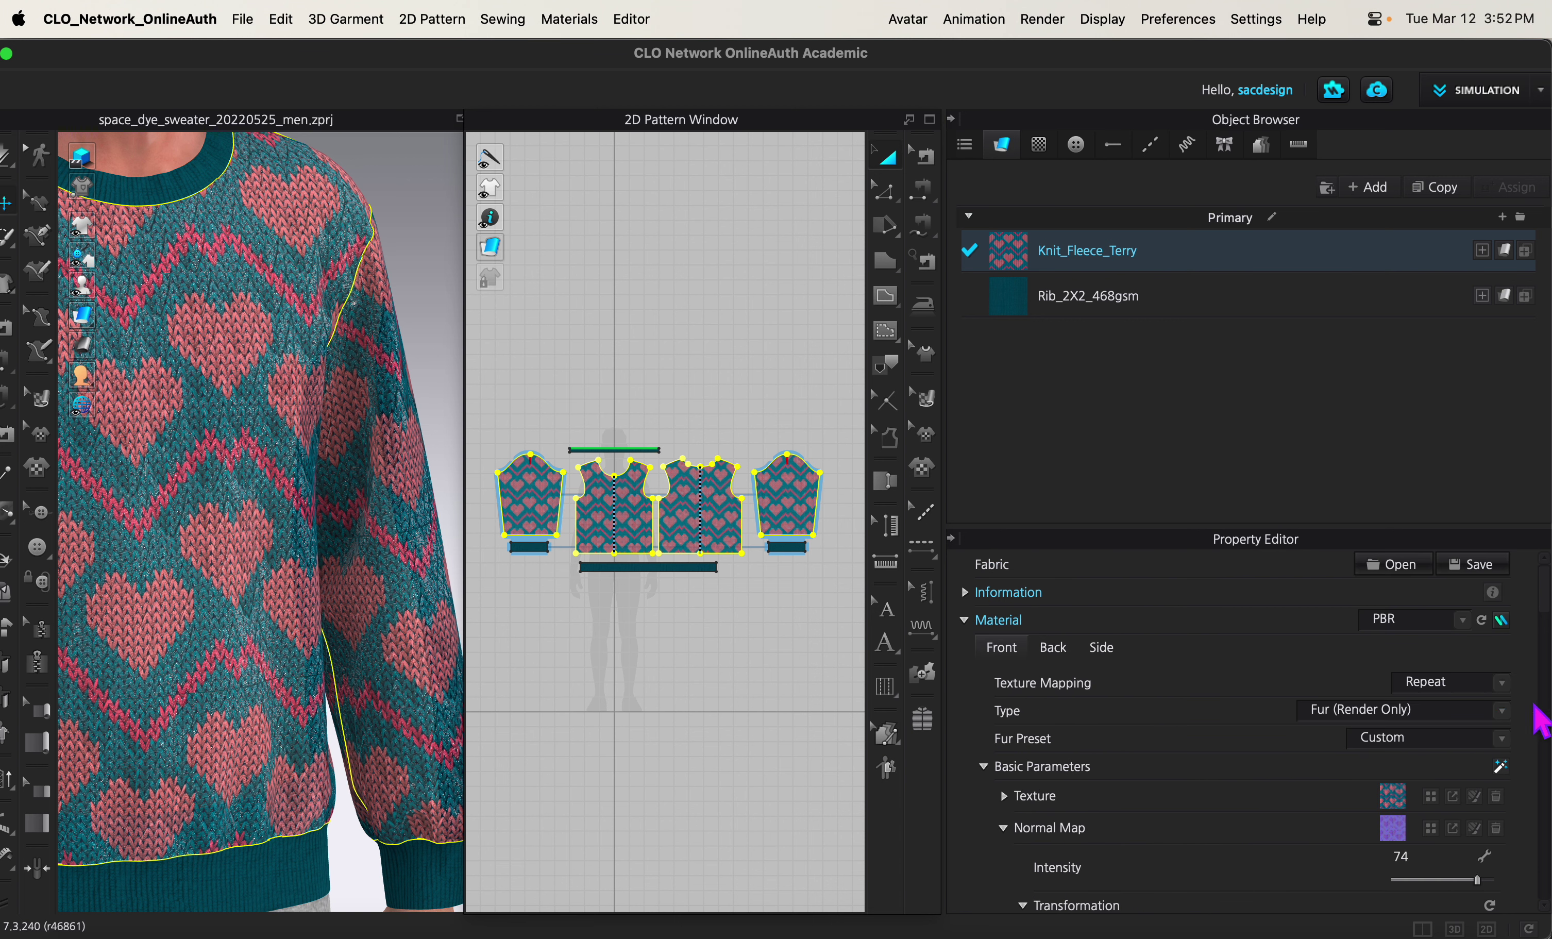
- Set the Knit_Fleece_Terry material type to Iridescence (Render Only) and try to bring up the Render window
click(1503, 711)
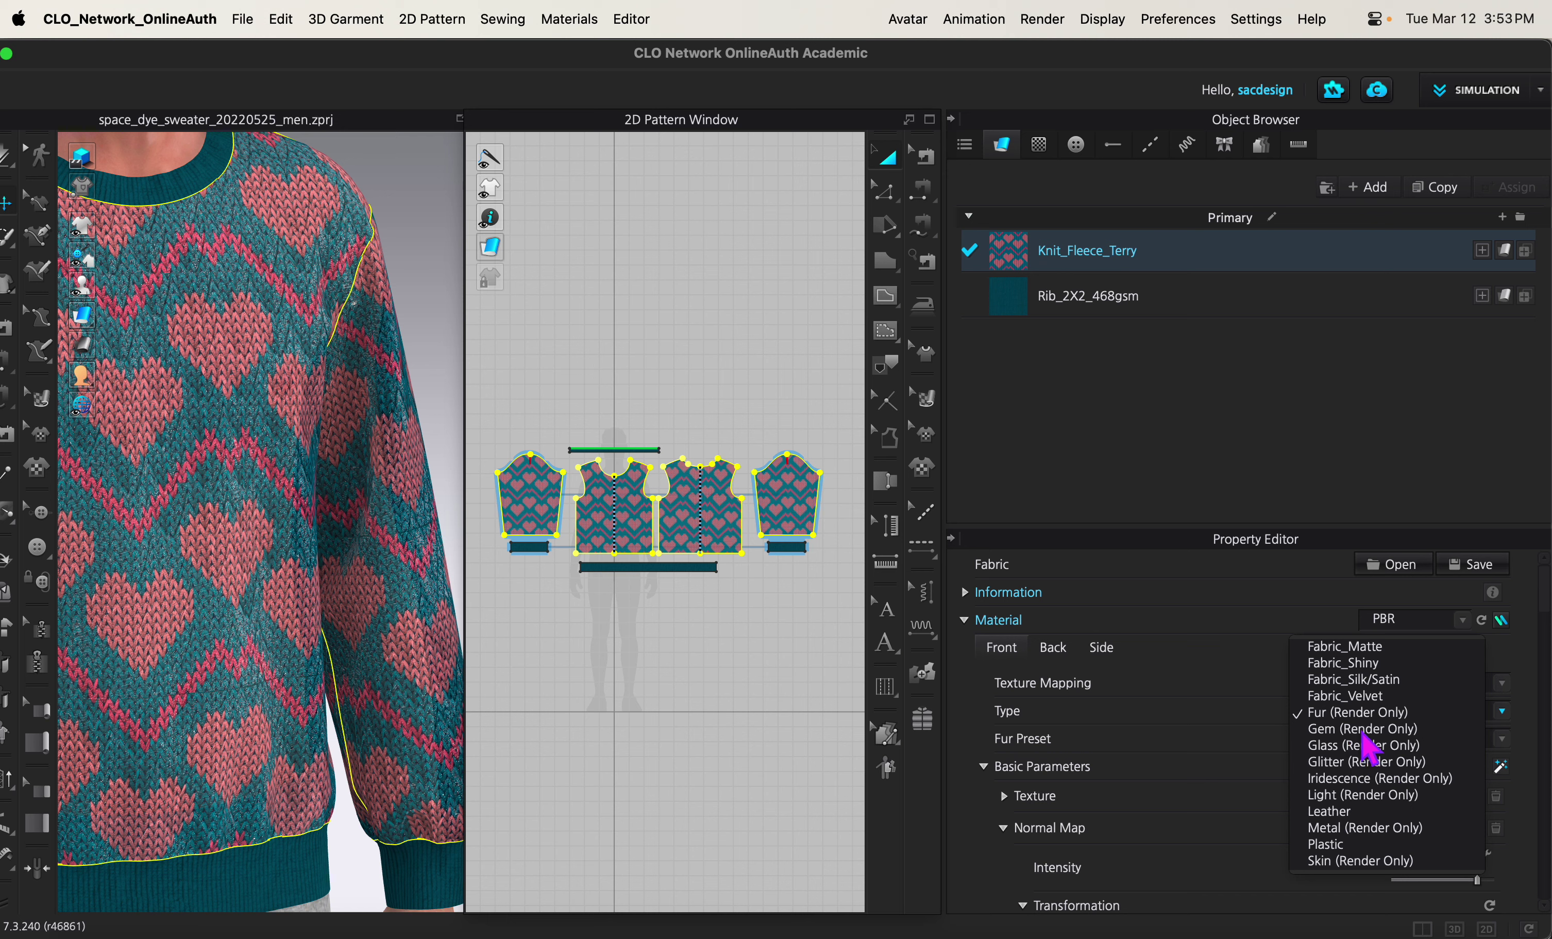
click(1353, 777)
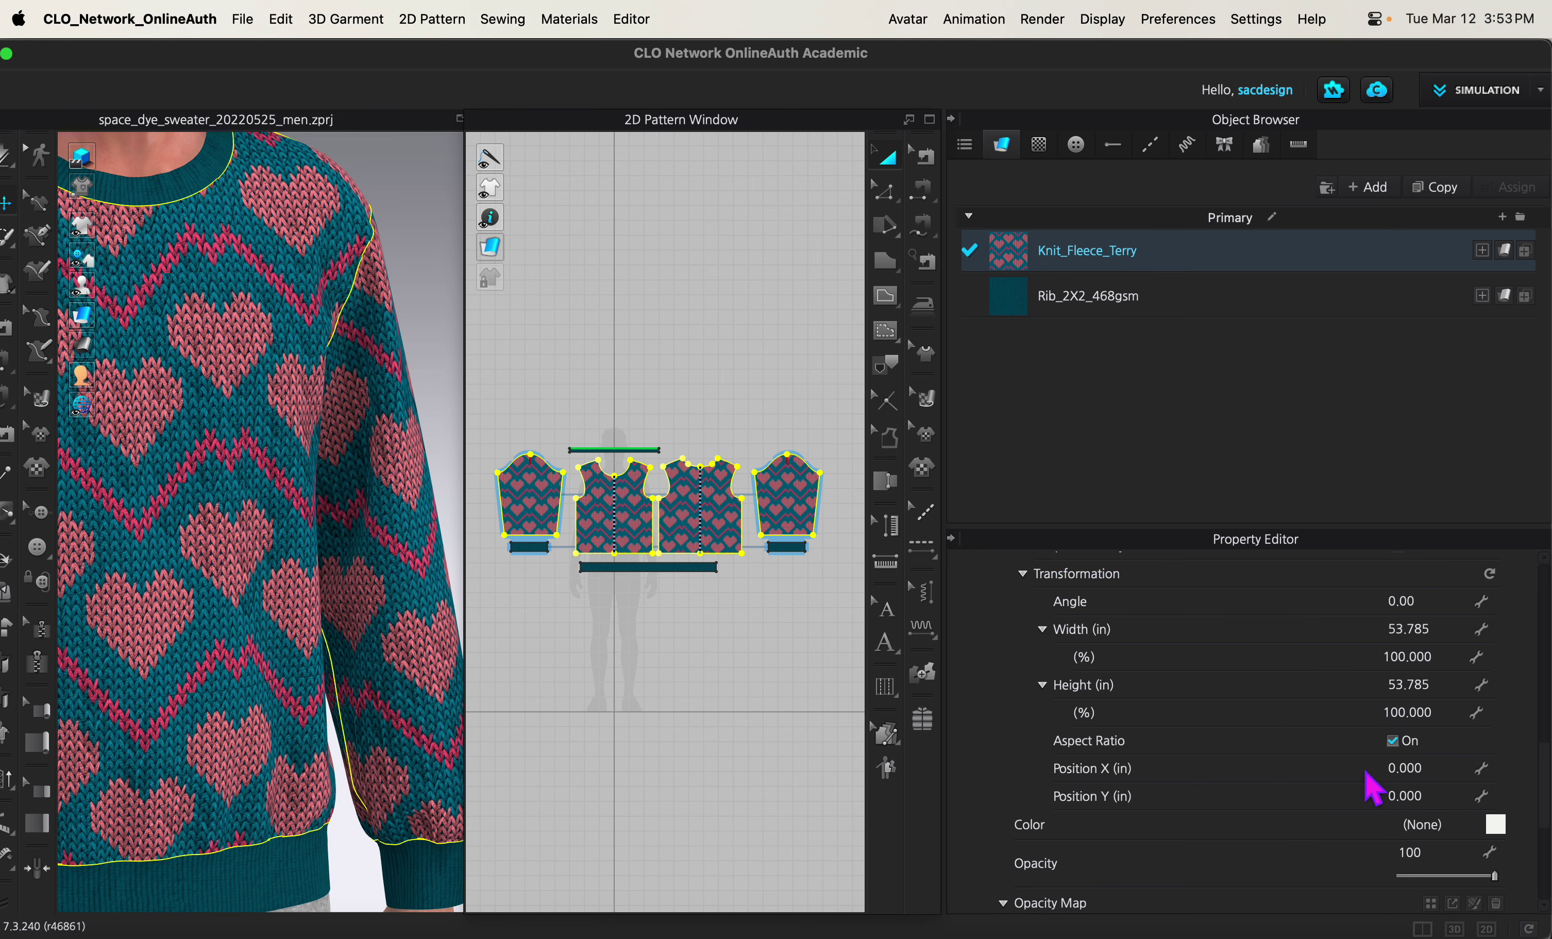
click(1042, 19)
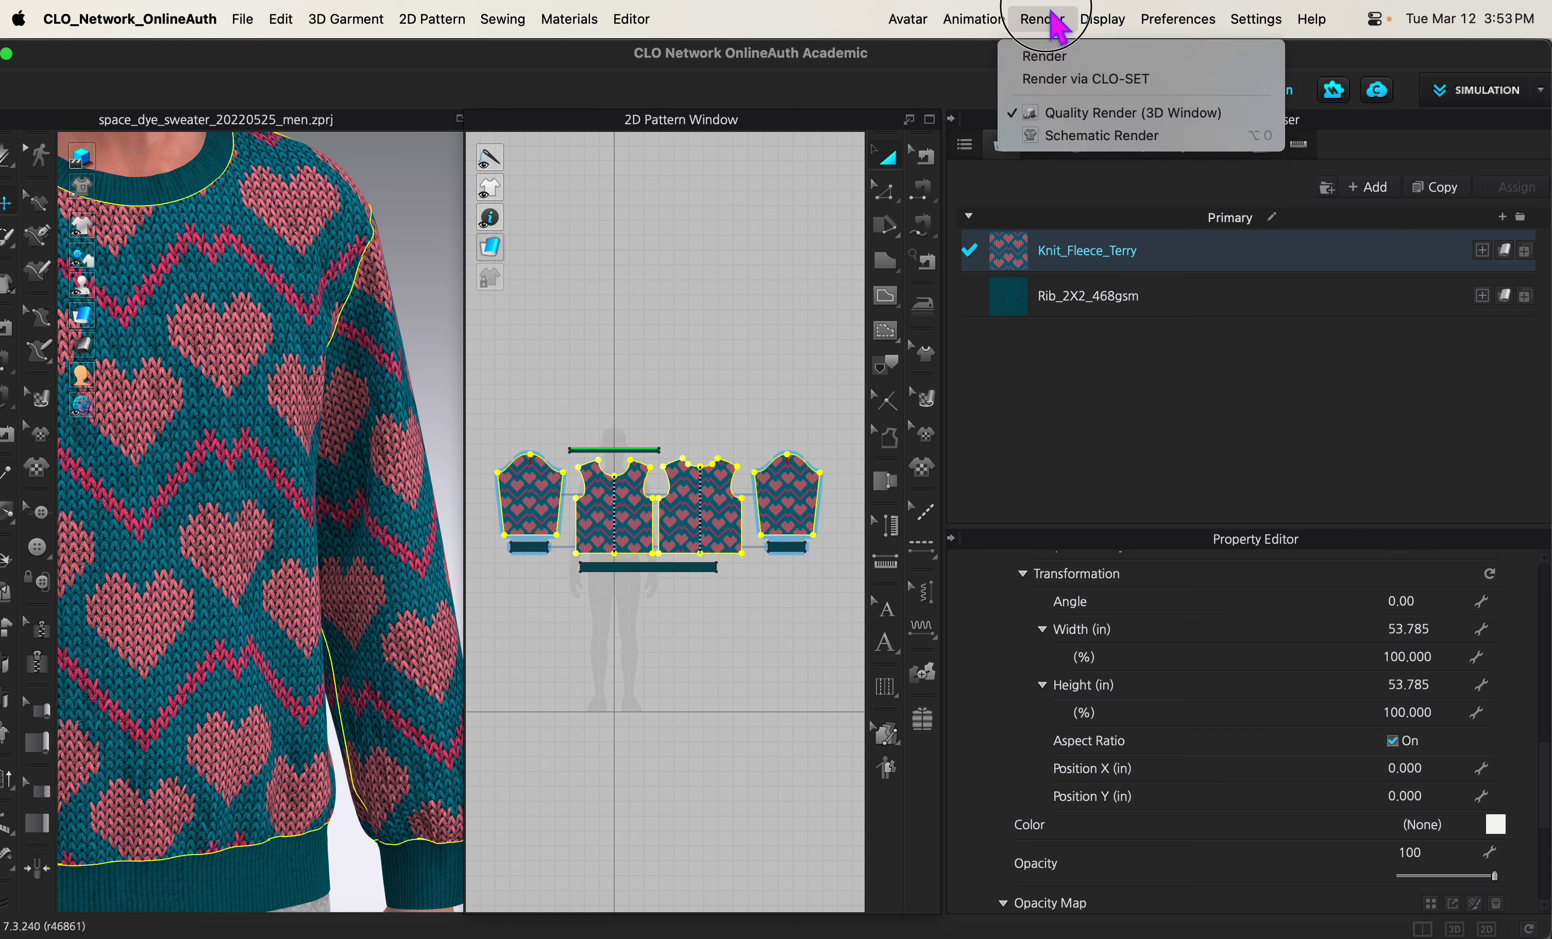
click(1064, 57)
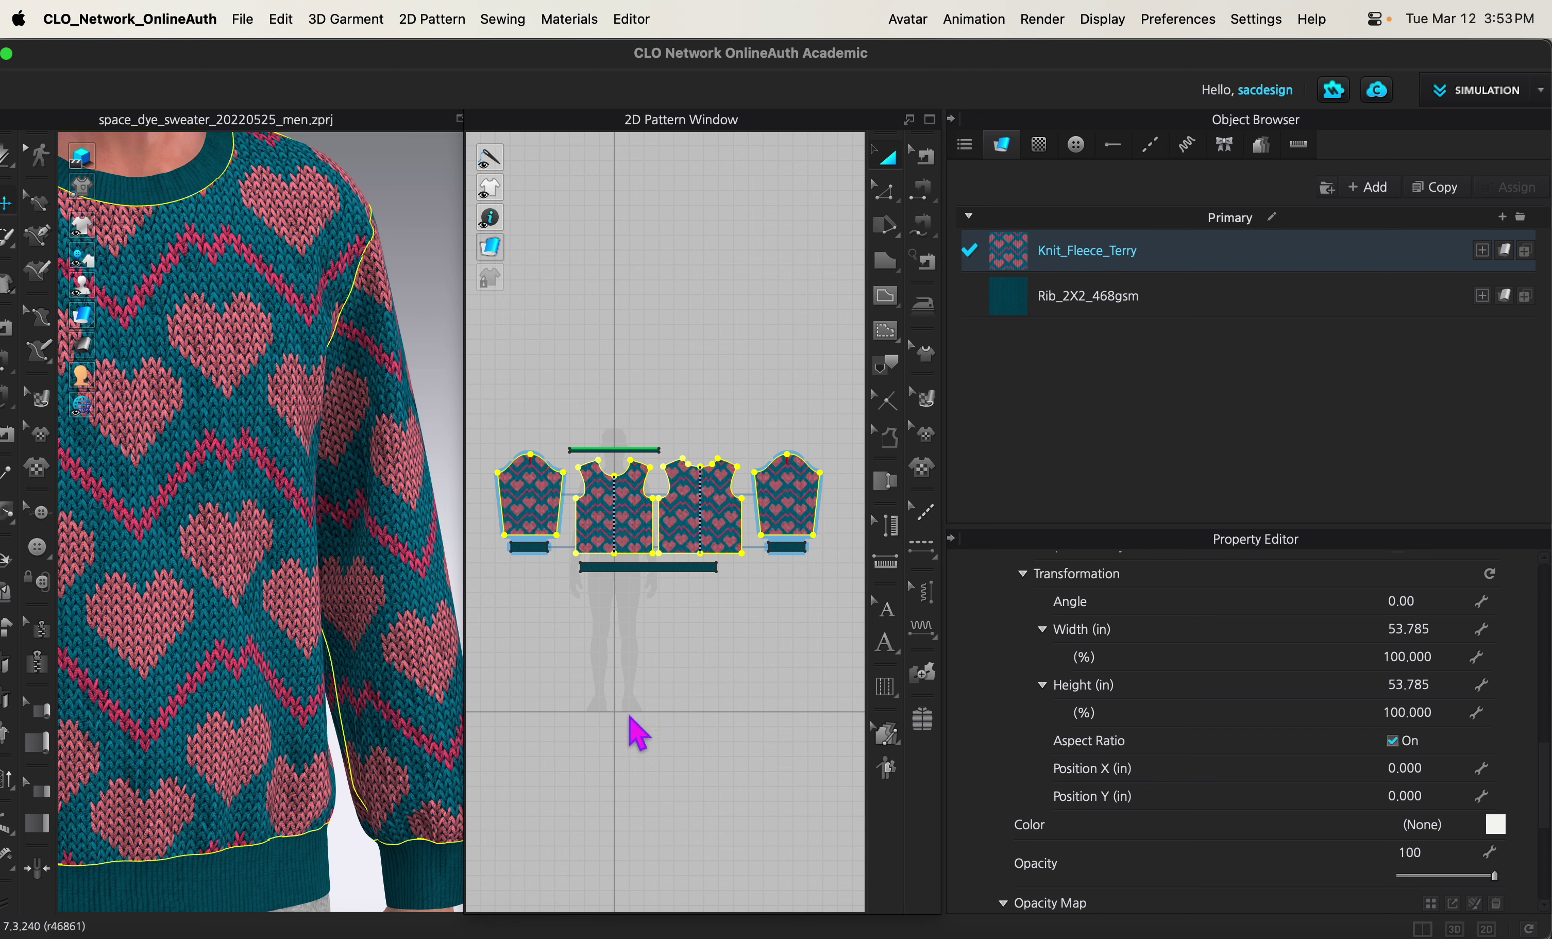
- Dock the floating 2D Pattern Window and open the Render window with the Knit_Fleece_Terry fabric selected
click(687, 646)
scroll(686, 645, up, 5)
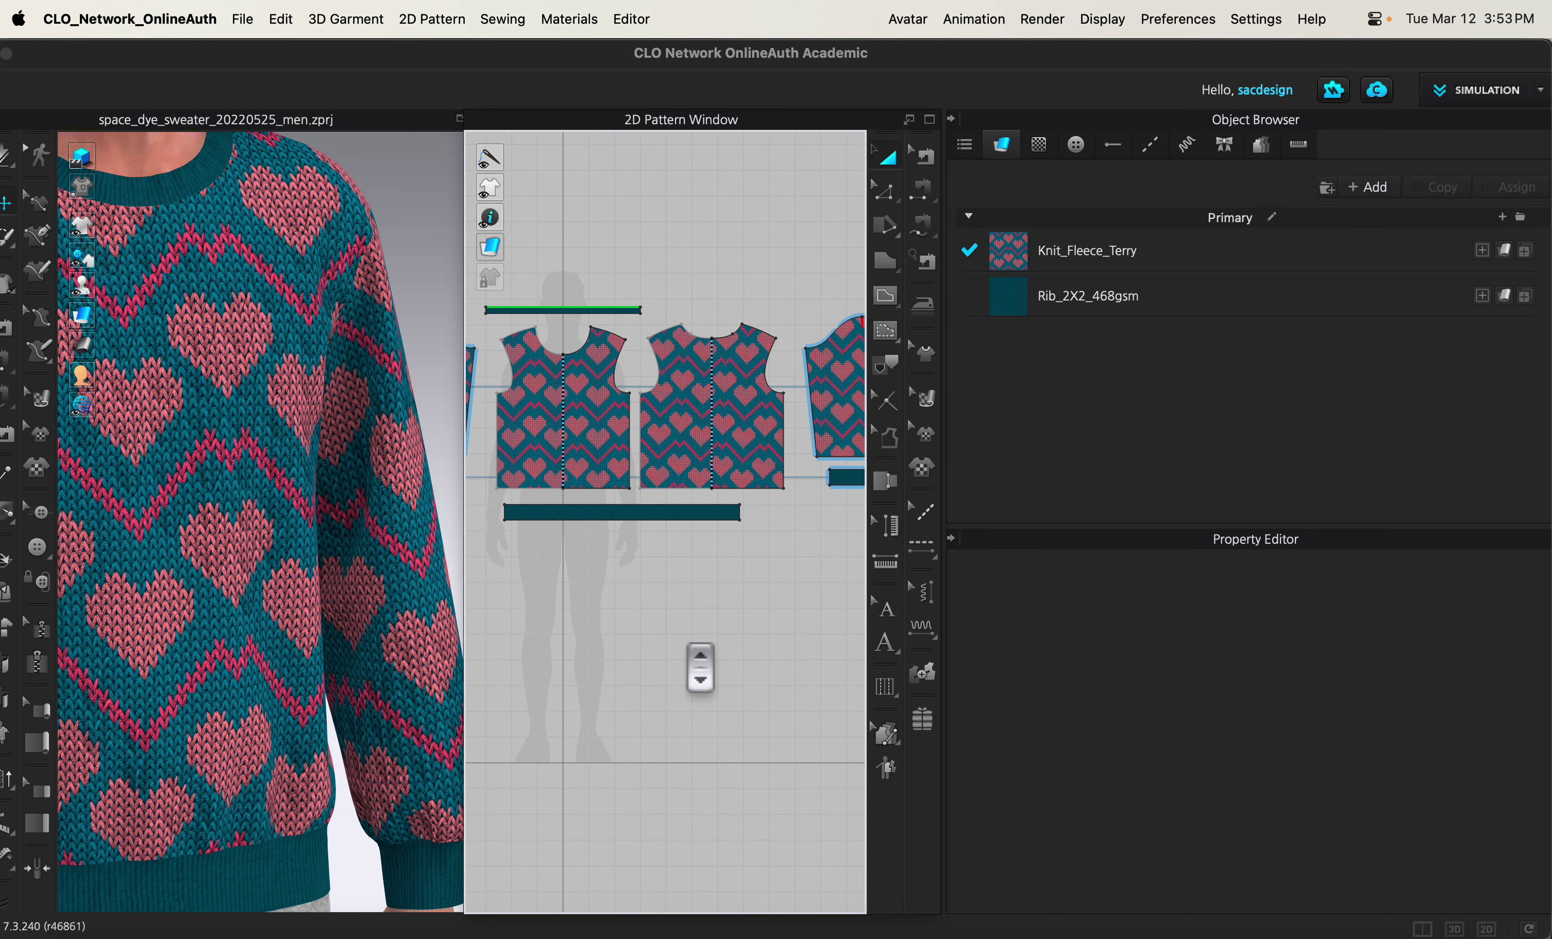
scroll(686, 645, down, 3)
click(909, 119)
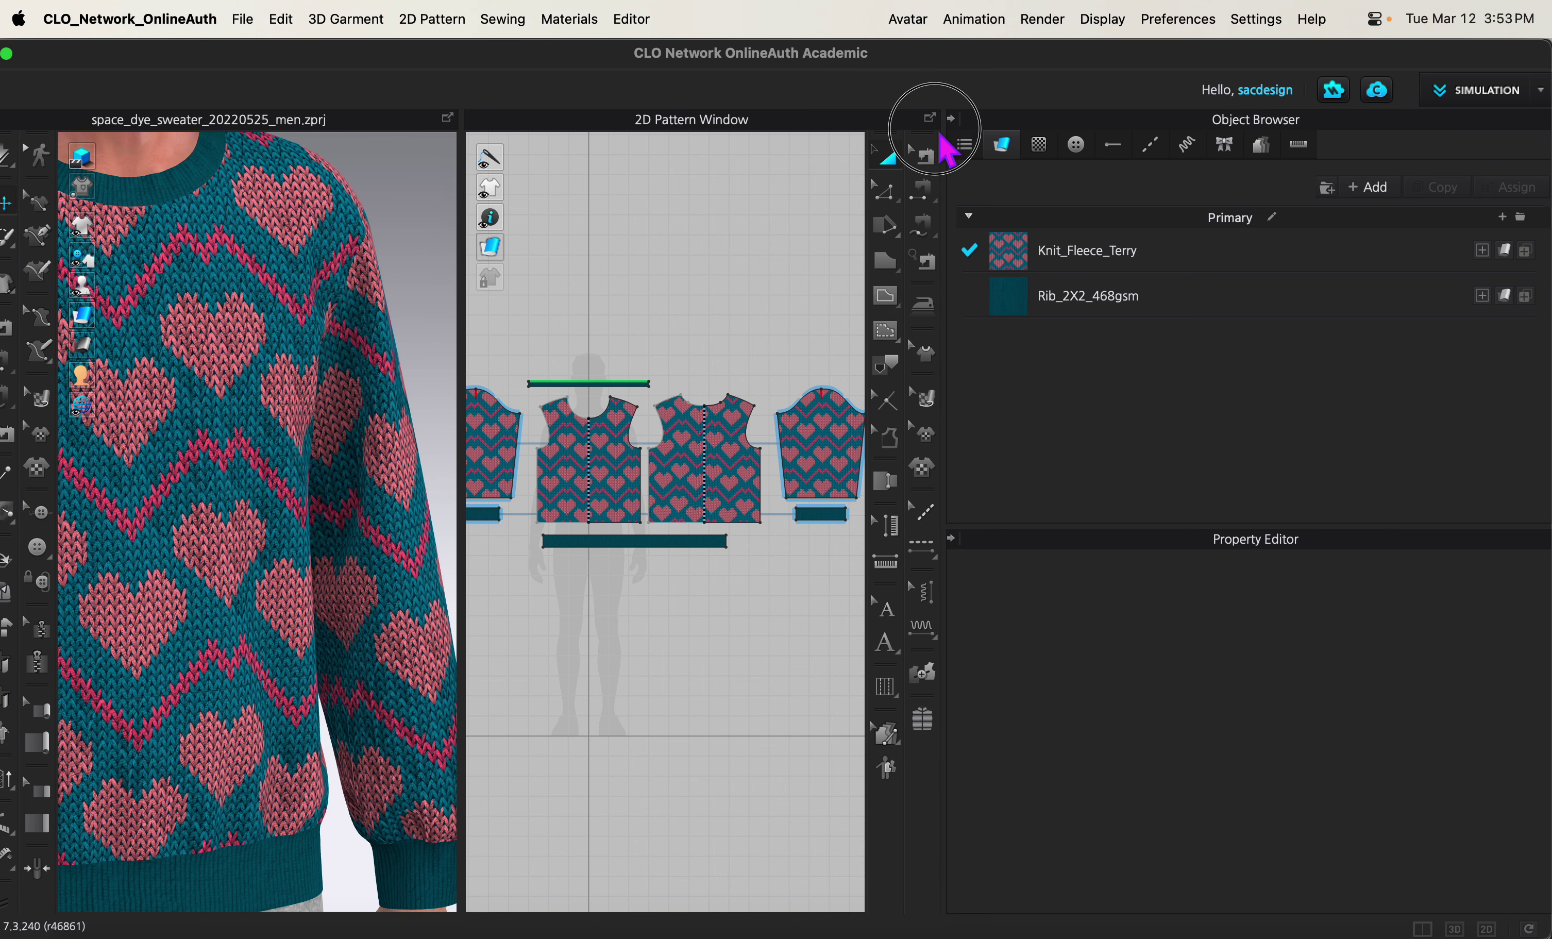
click(1041, 19)
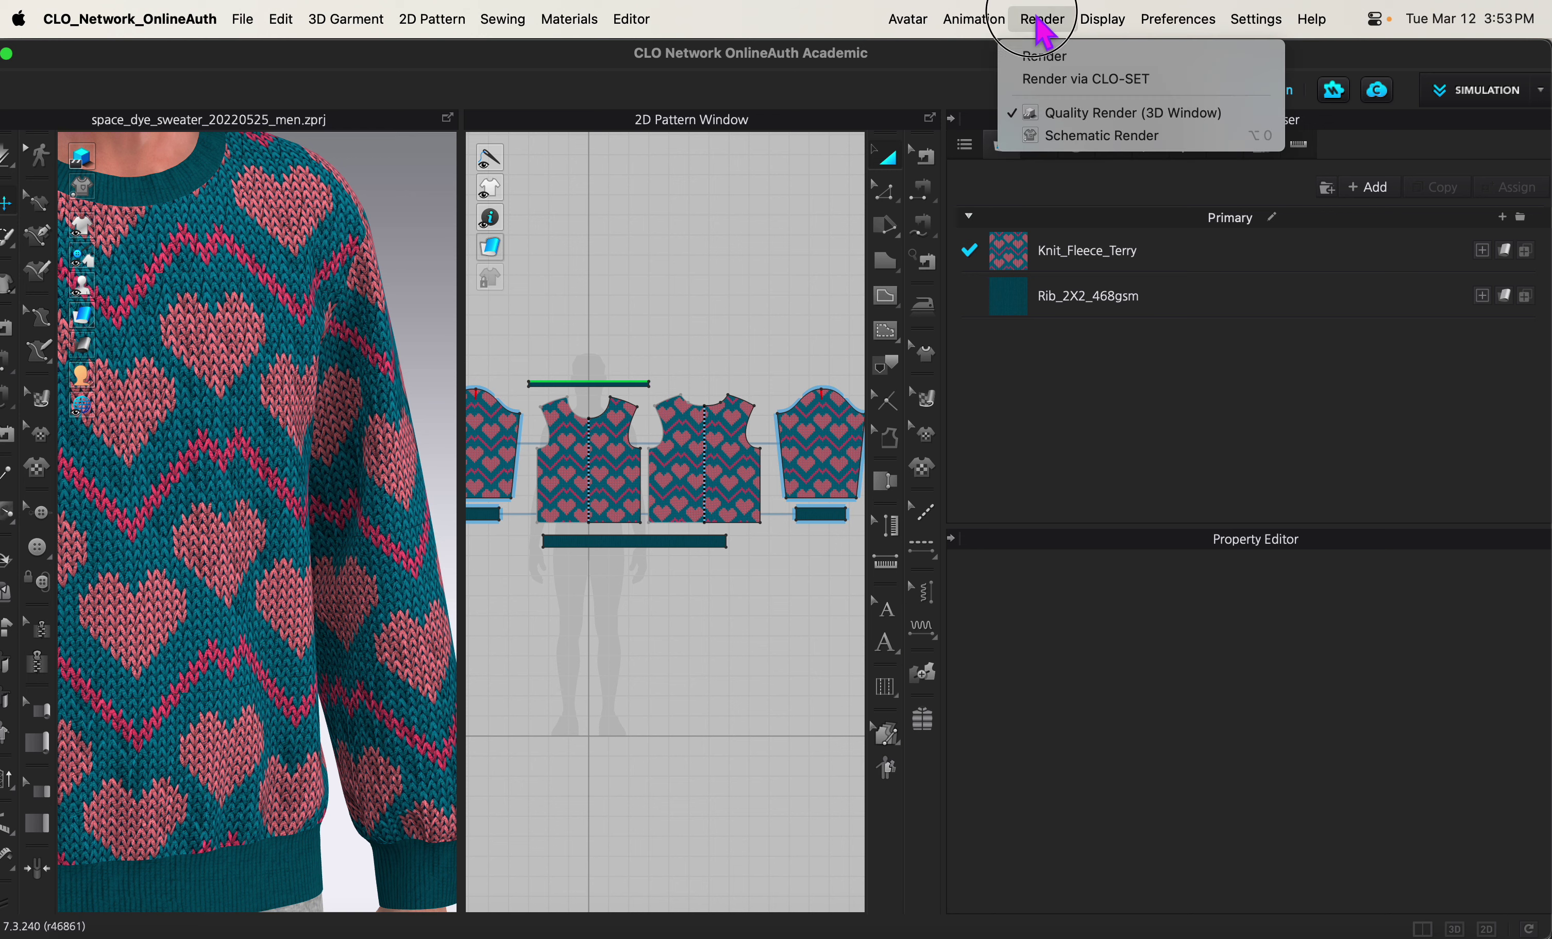
click(1054, 57)
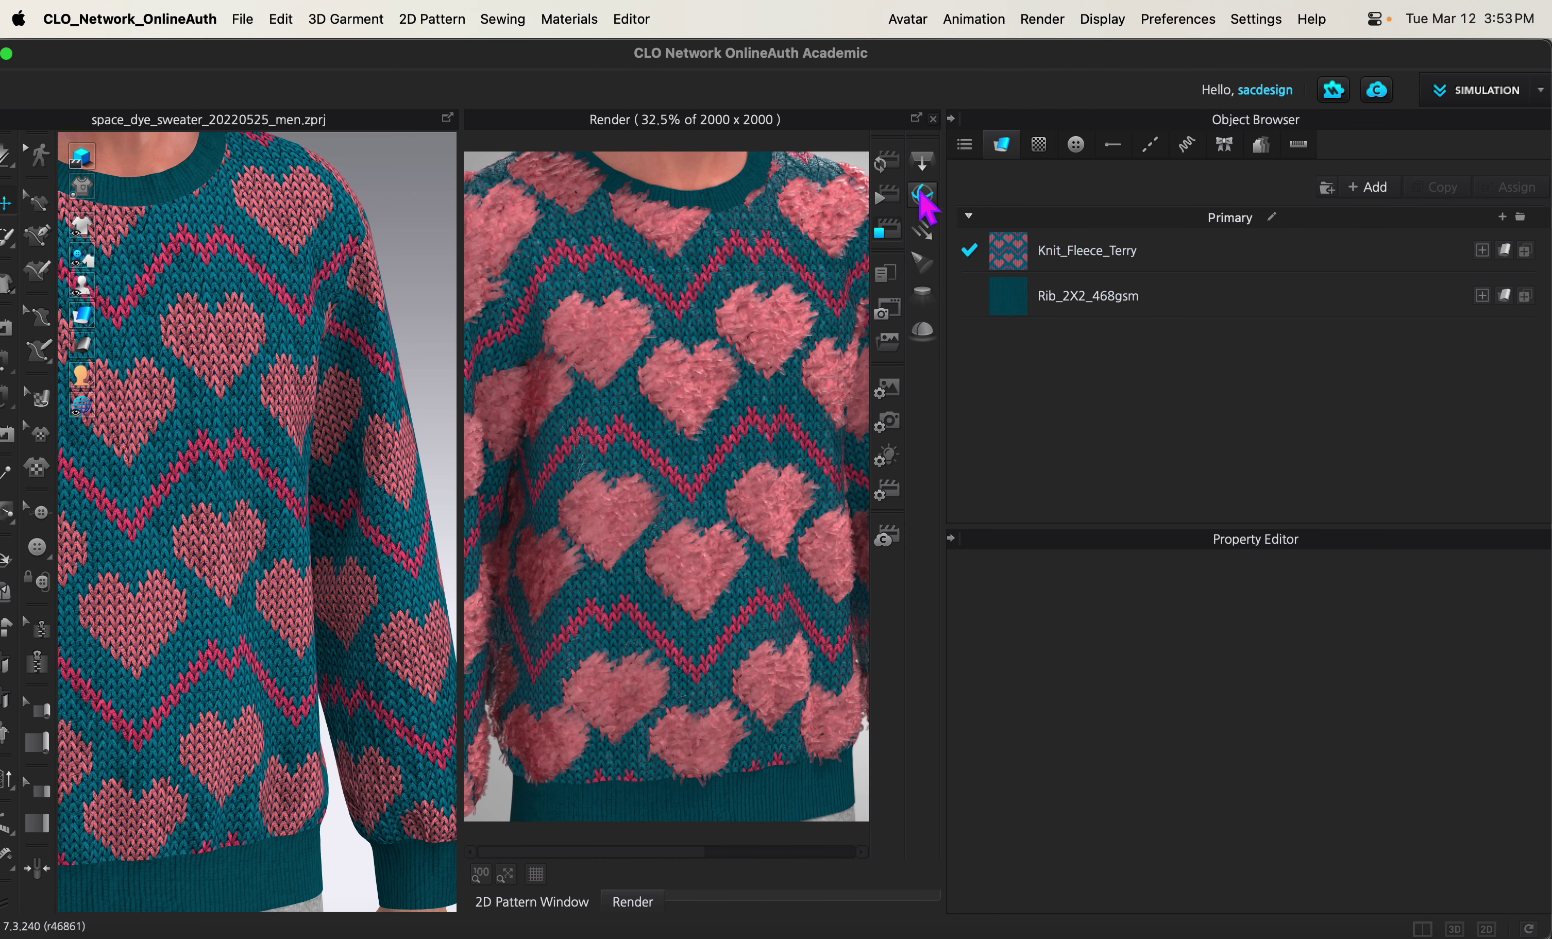
click(1118, 250)
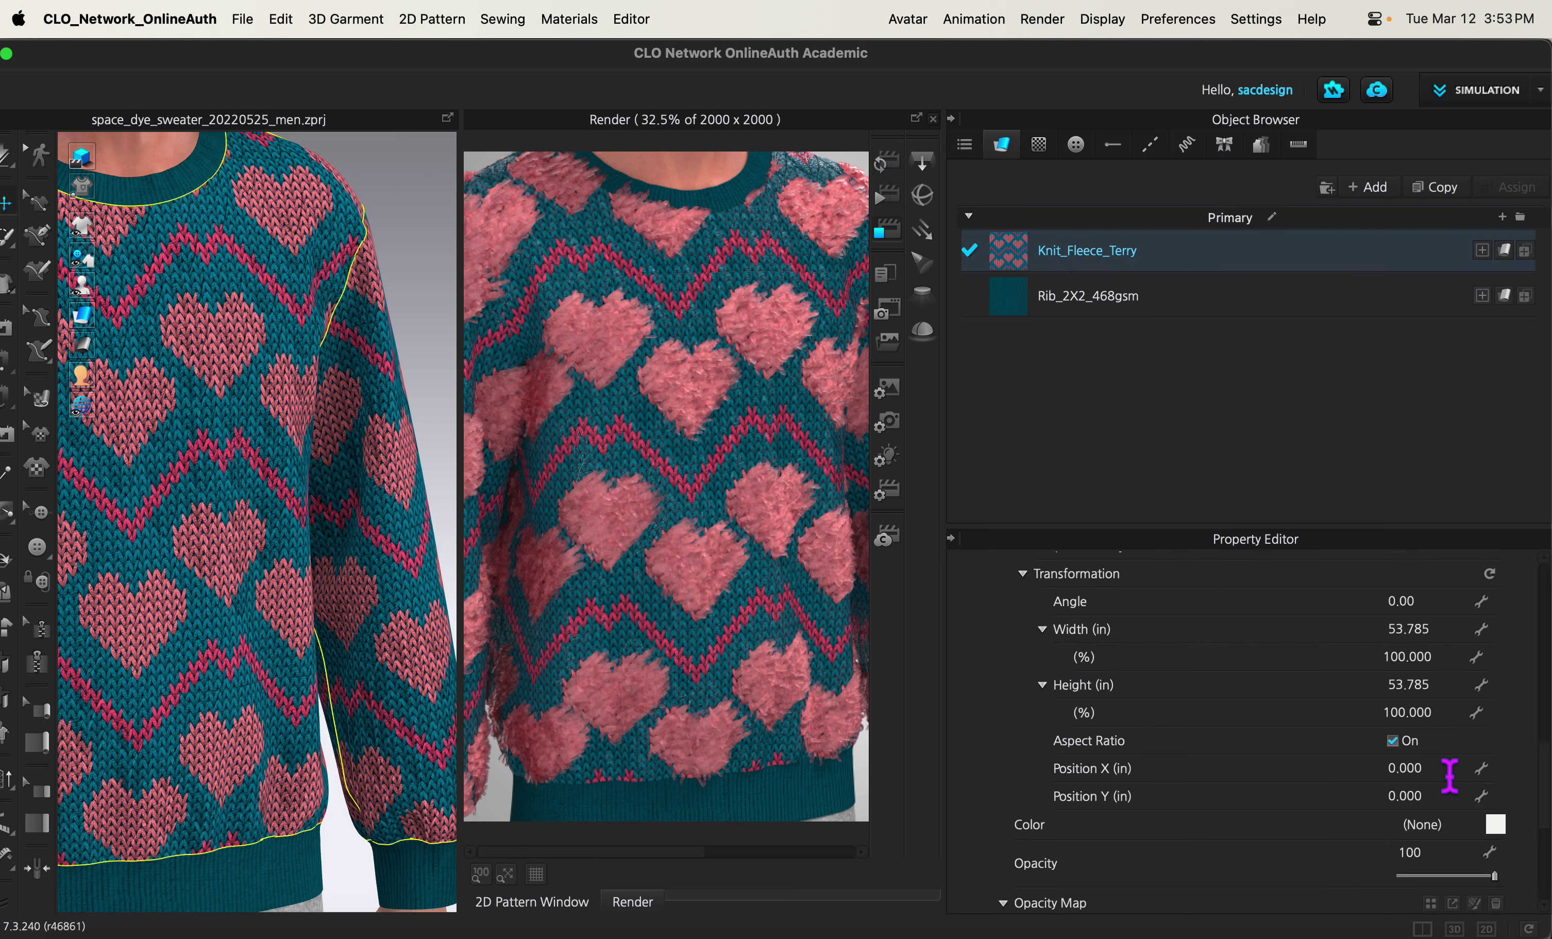
- Set the Knit_Fleece_Terry material type to Glitter (Render Only) and render a closer view of the sweater's heart pattern
scroll(1197, 769, up, 5)
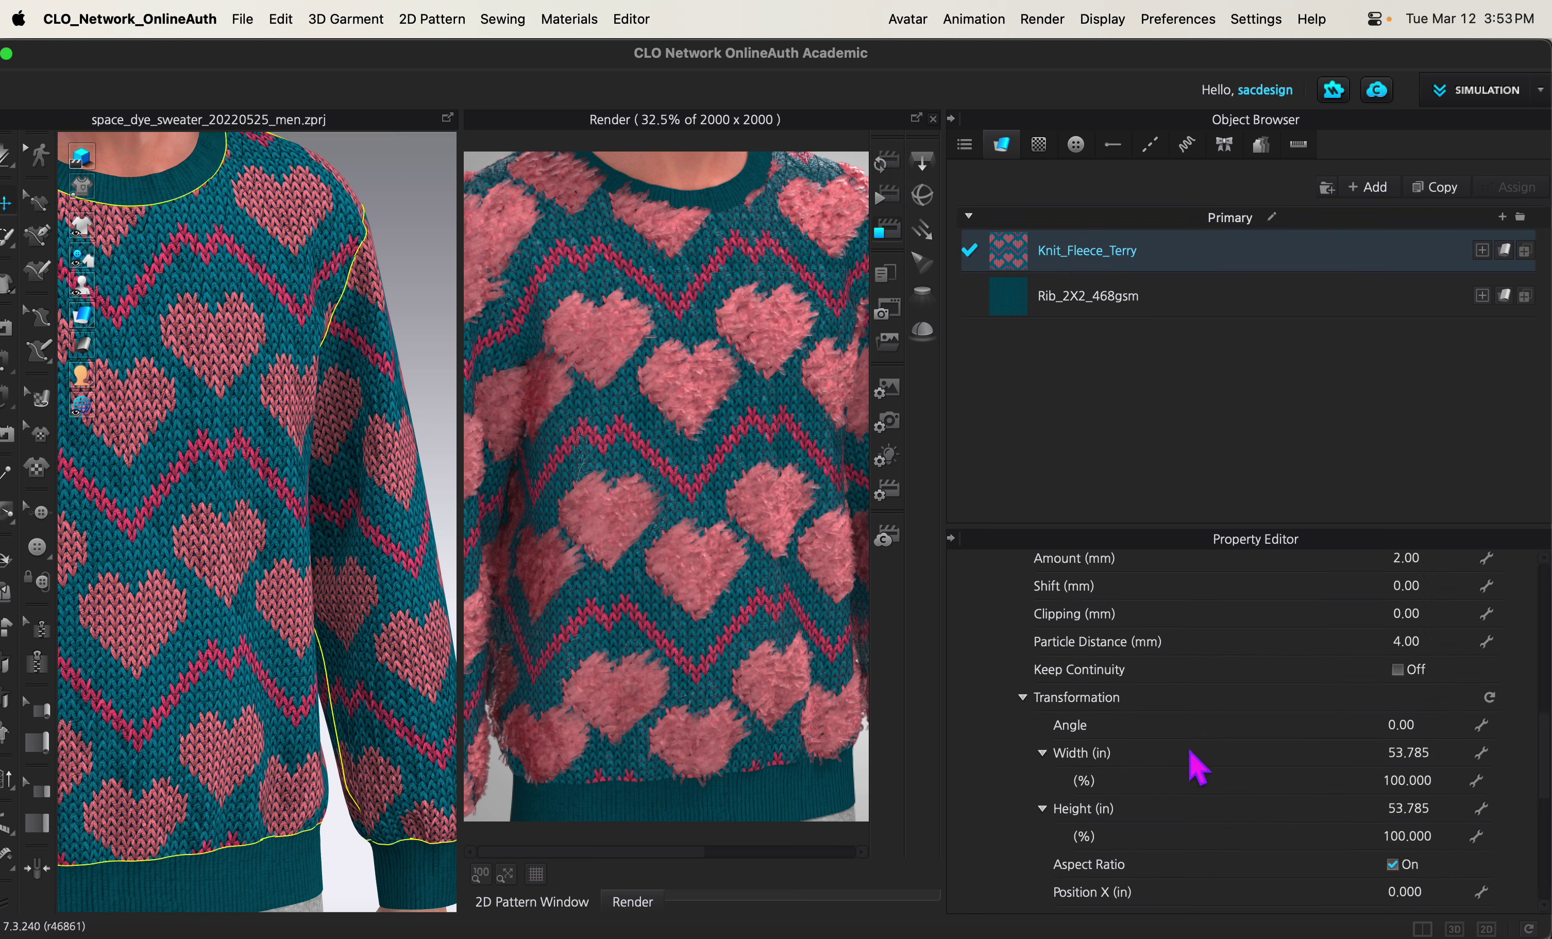
scroll(1197, 769, up, 3)
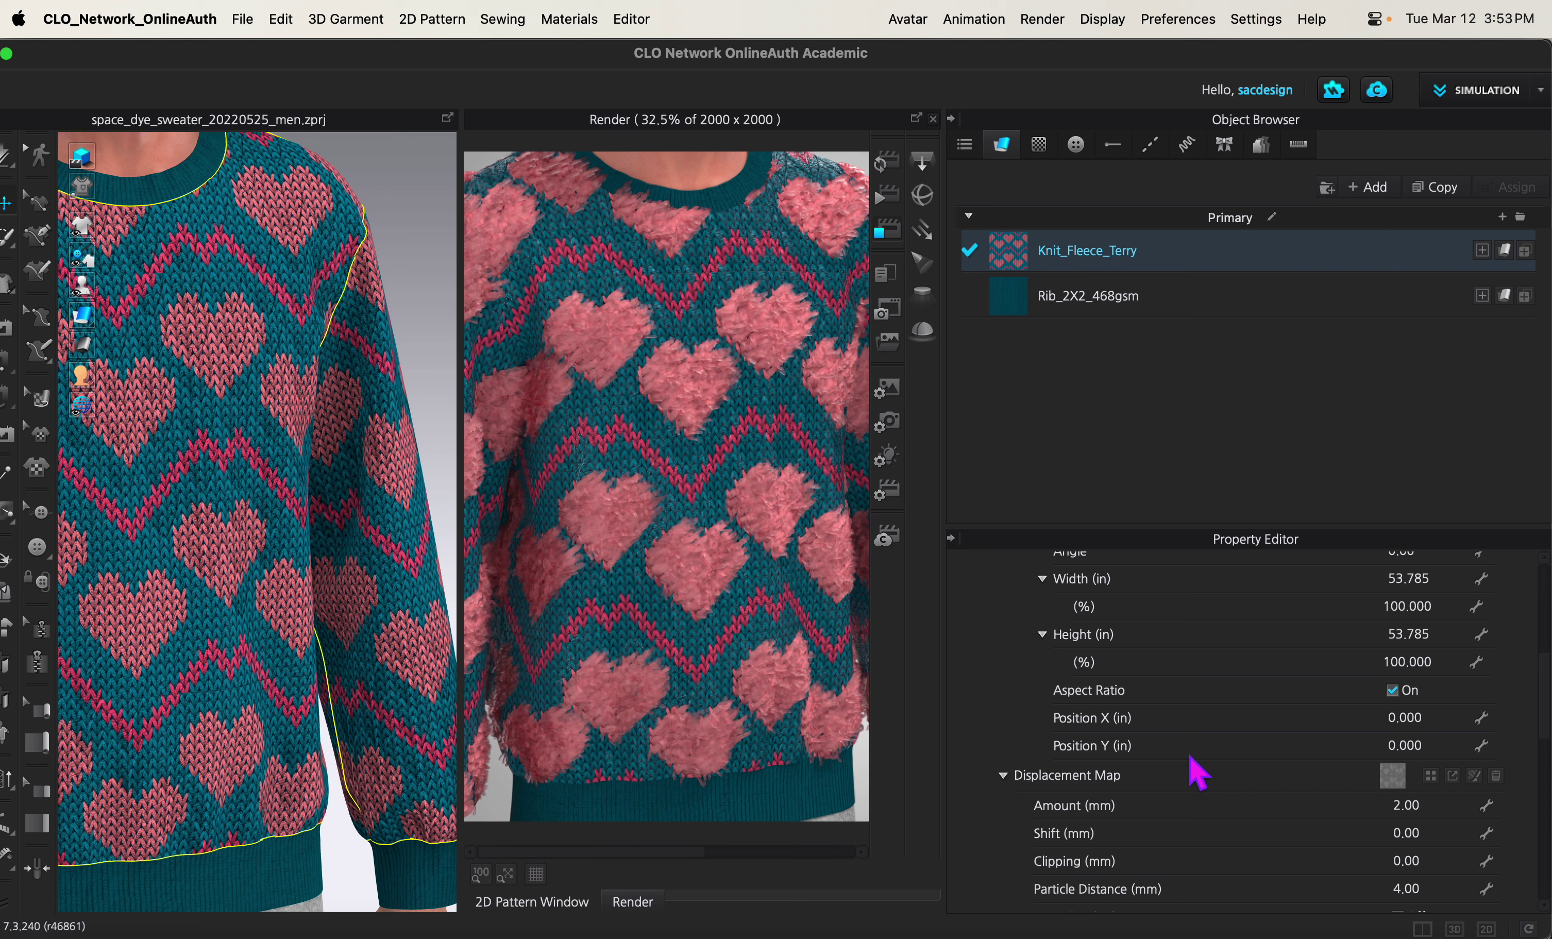
scroll(1199, 788, up, 2)
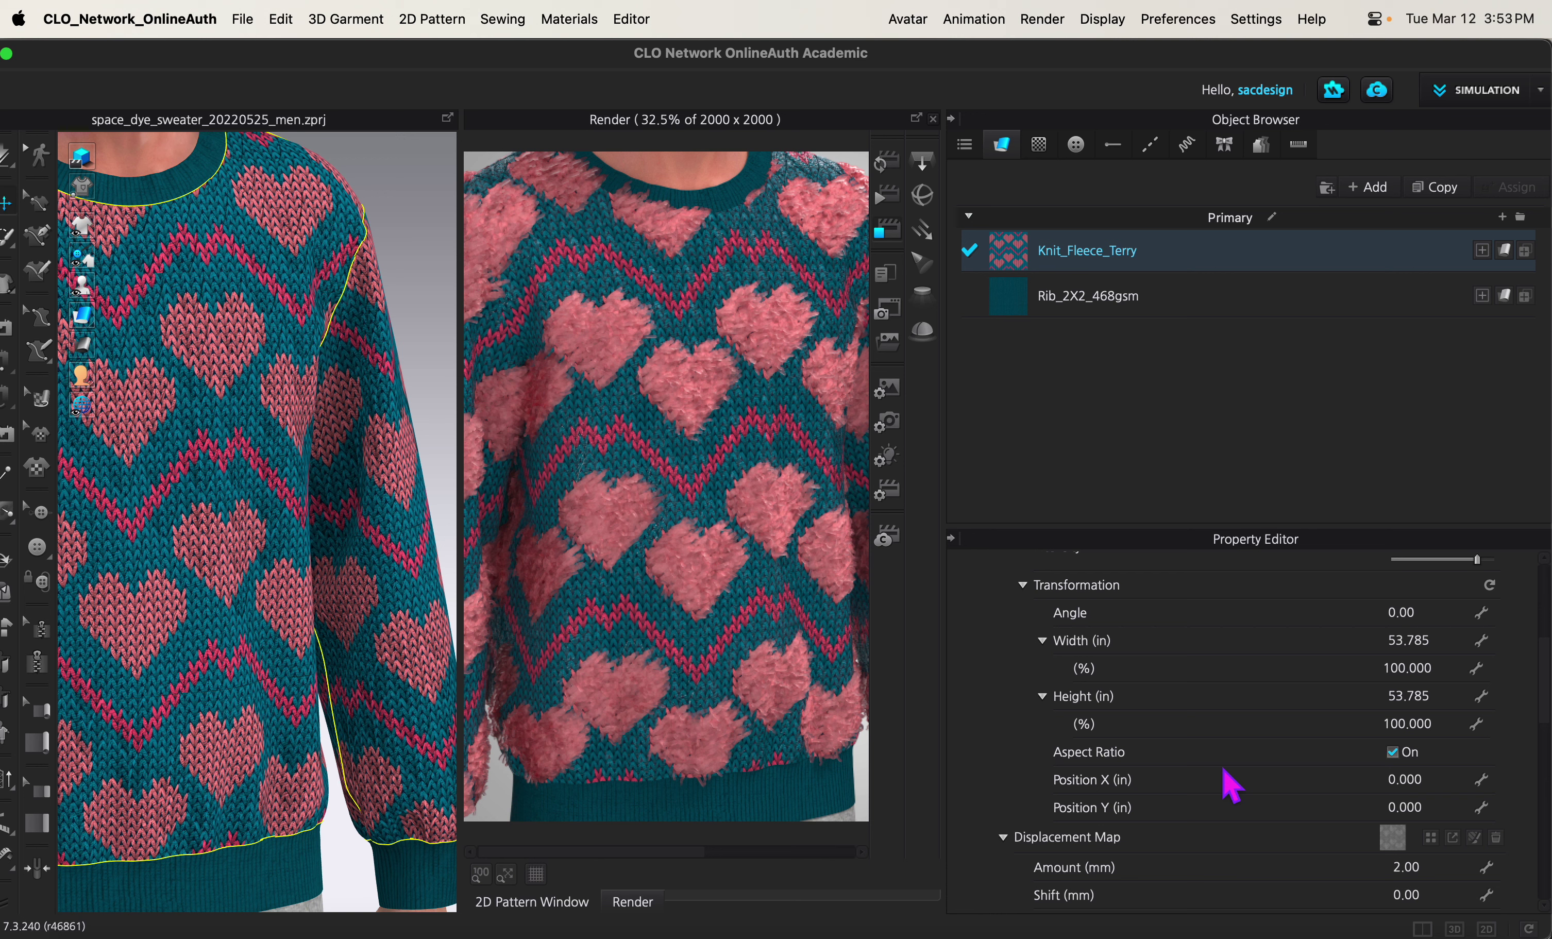
scroll(1192, 796, up, 8)
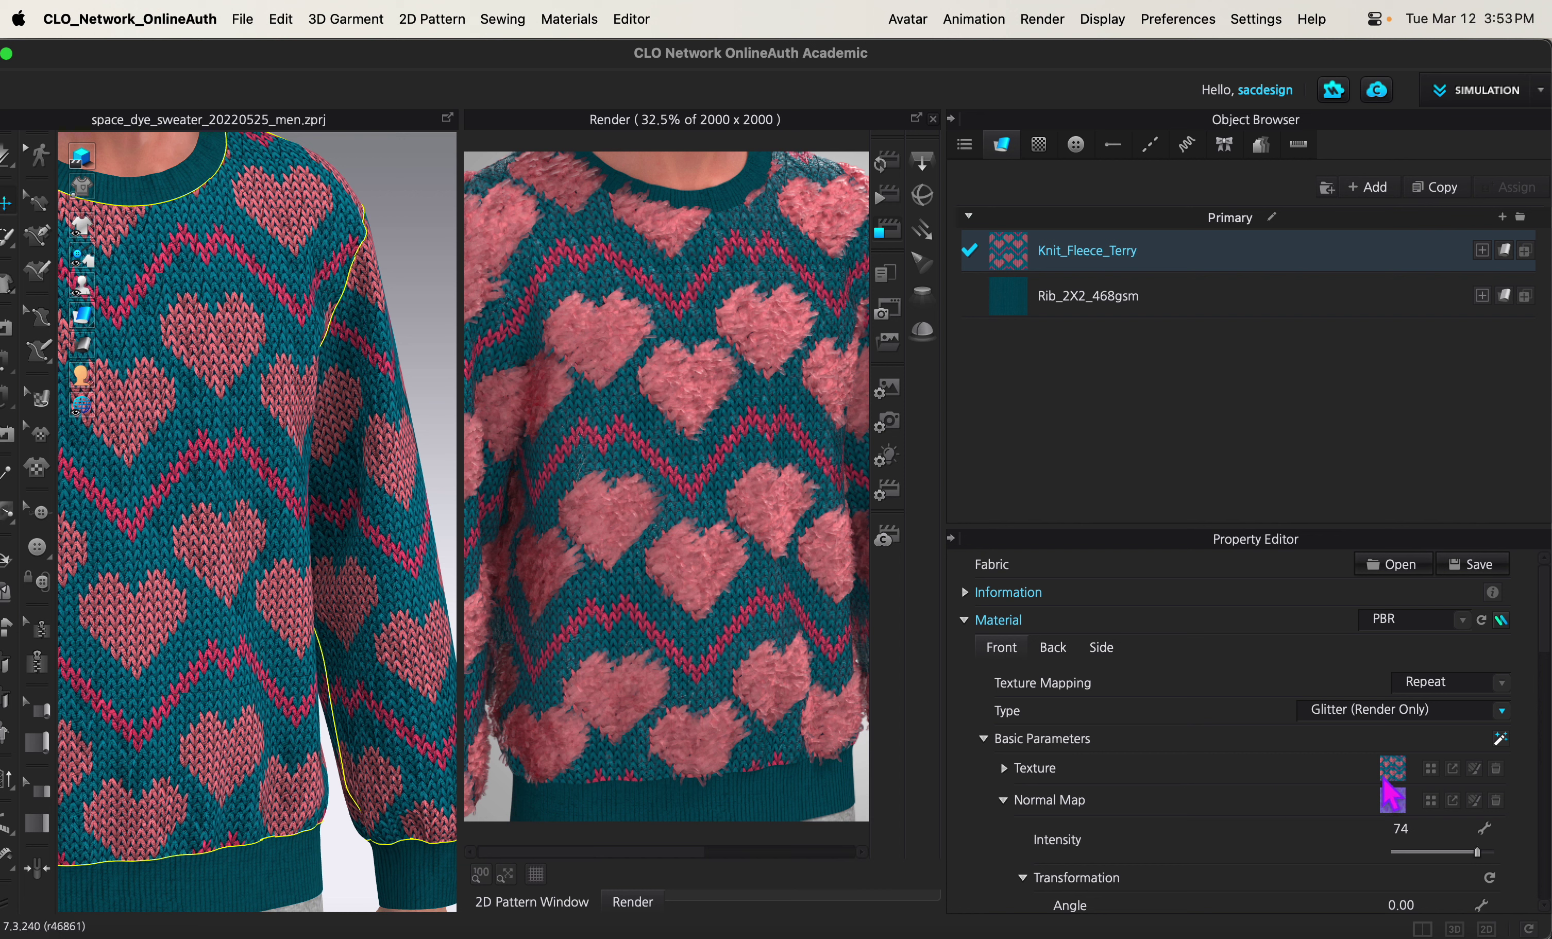
click(887, 161)
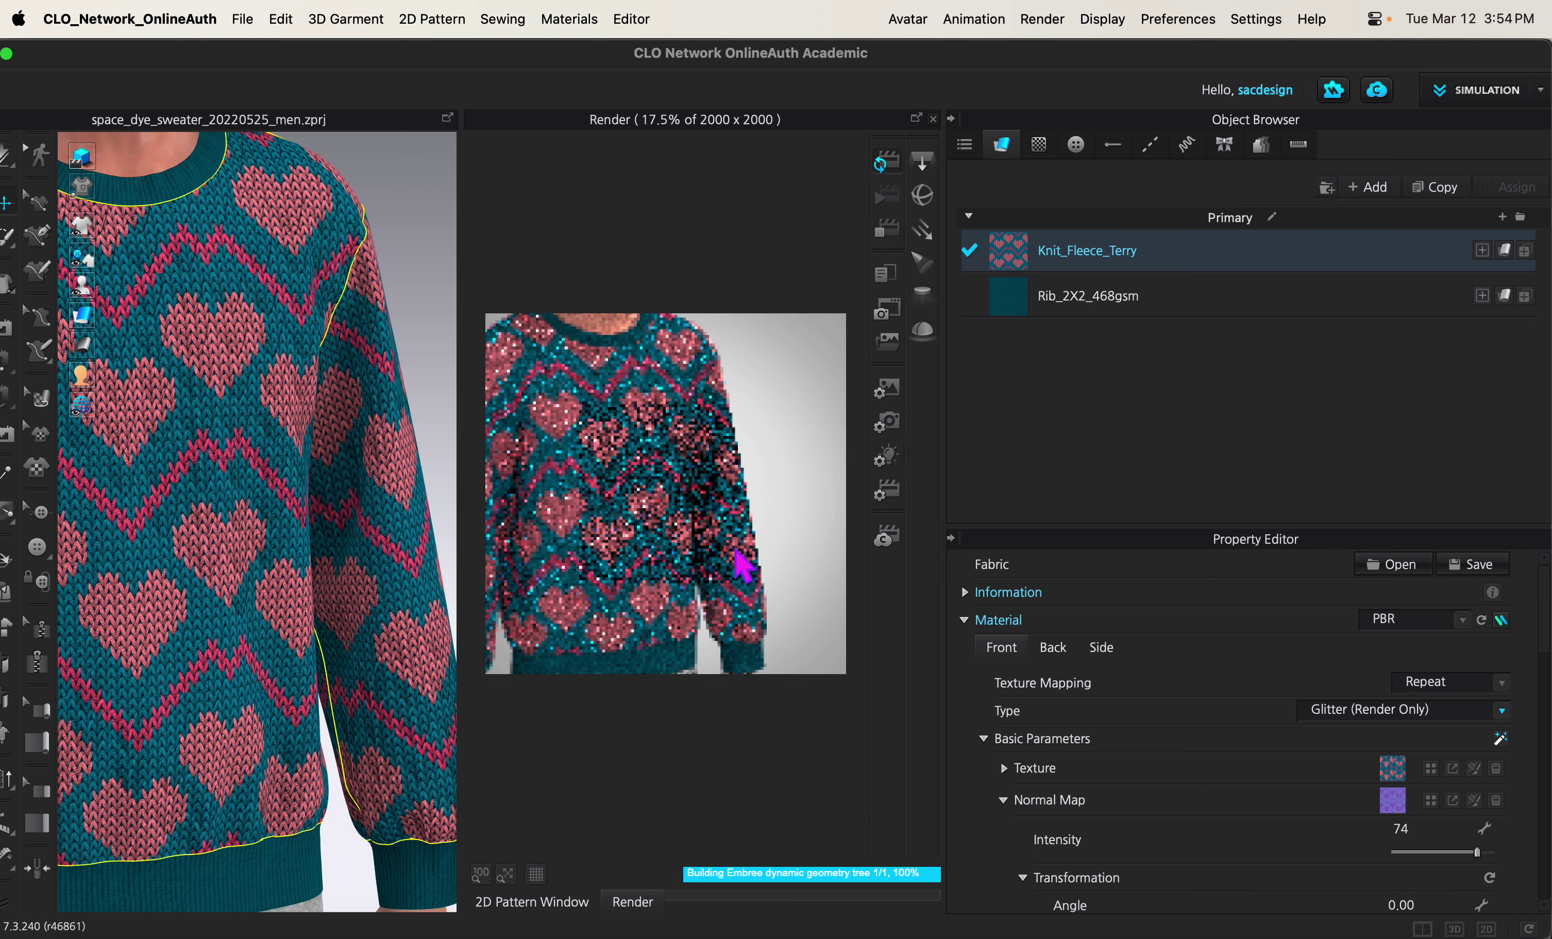
scroll(658, 549, up, 3)
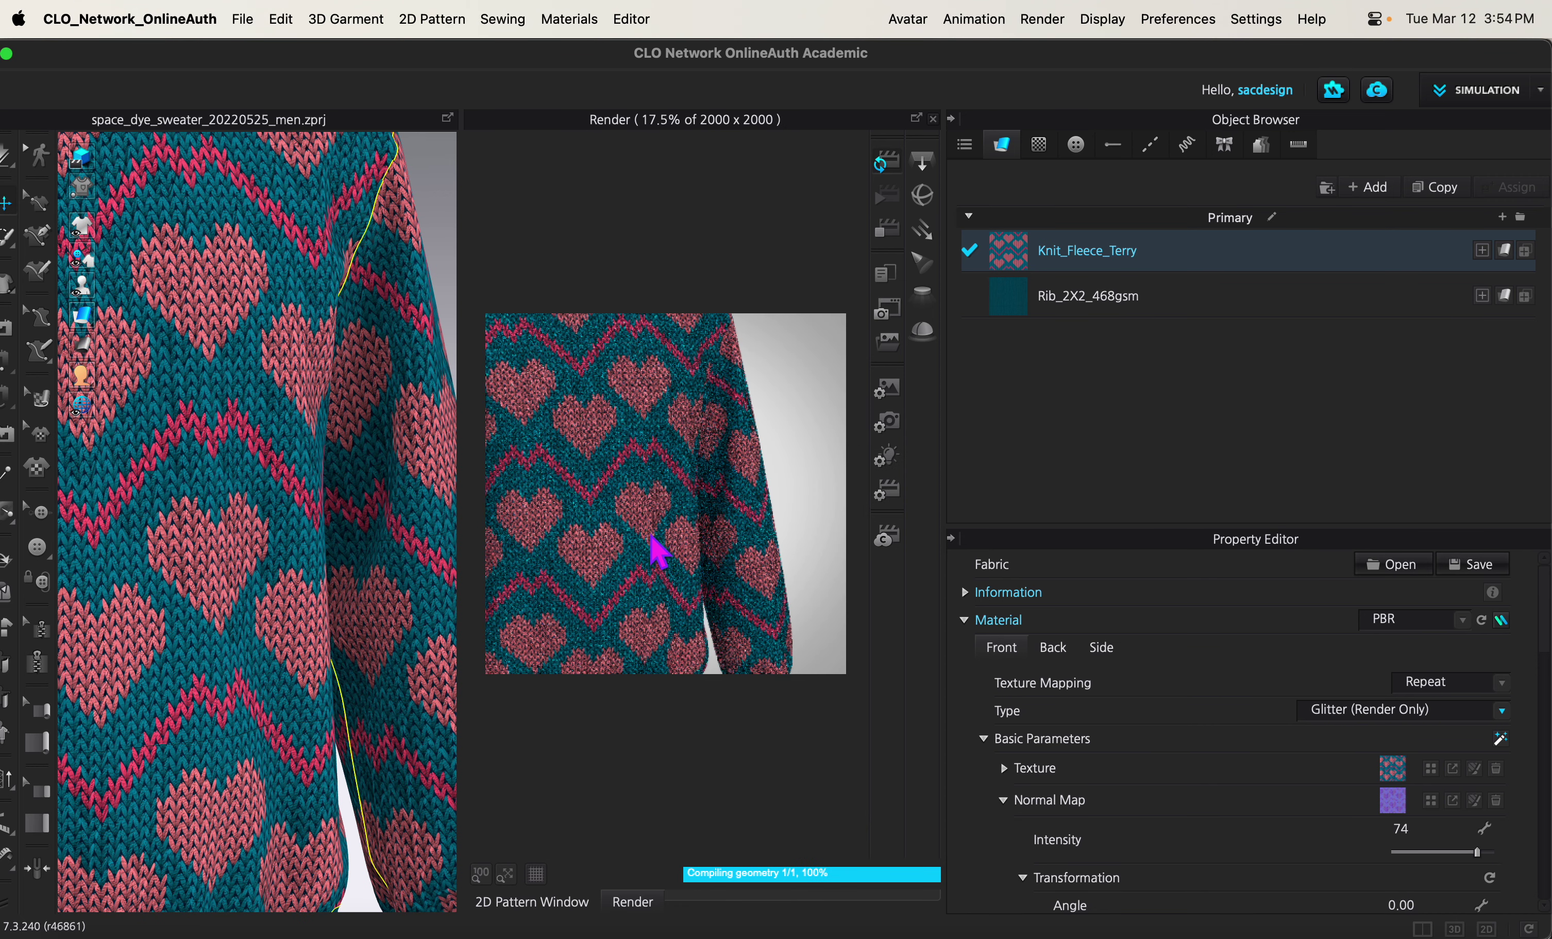
middle_drag(678, 531, 732, 519)
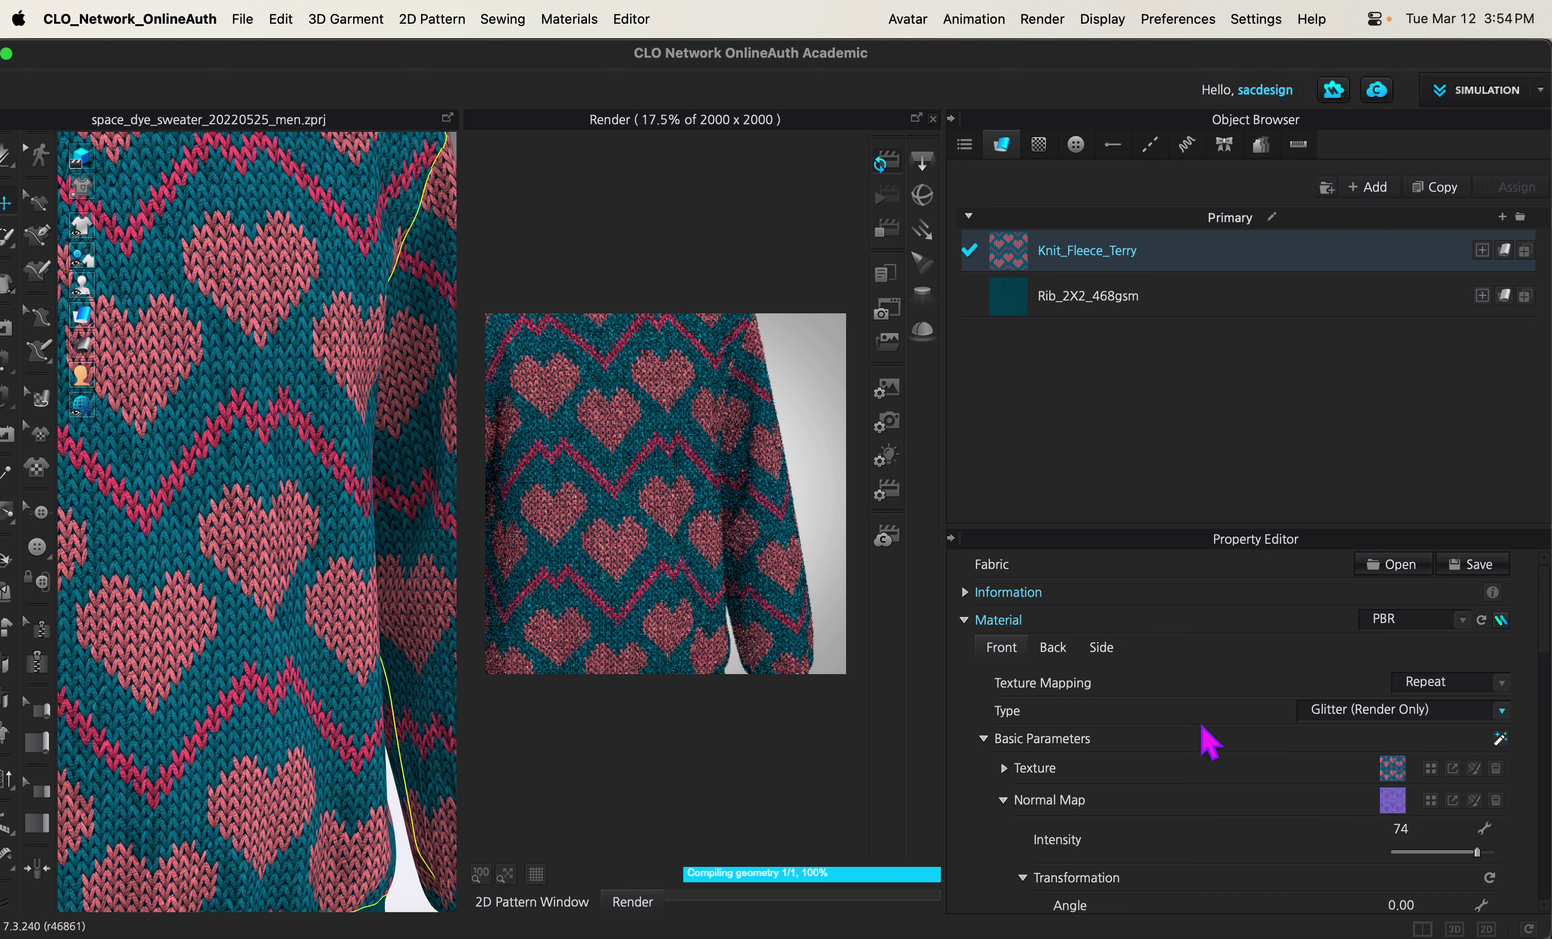
- Examine the glitter material's parameters and the detailed physical properties of the Knit_Fleece_Terry fabric
scroll(1208, 740, down, 10)
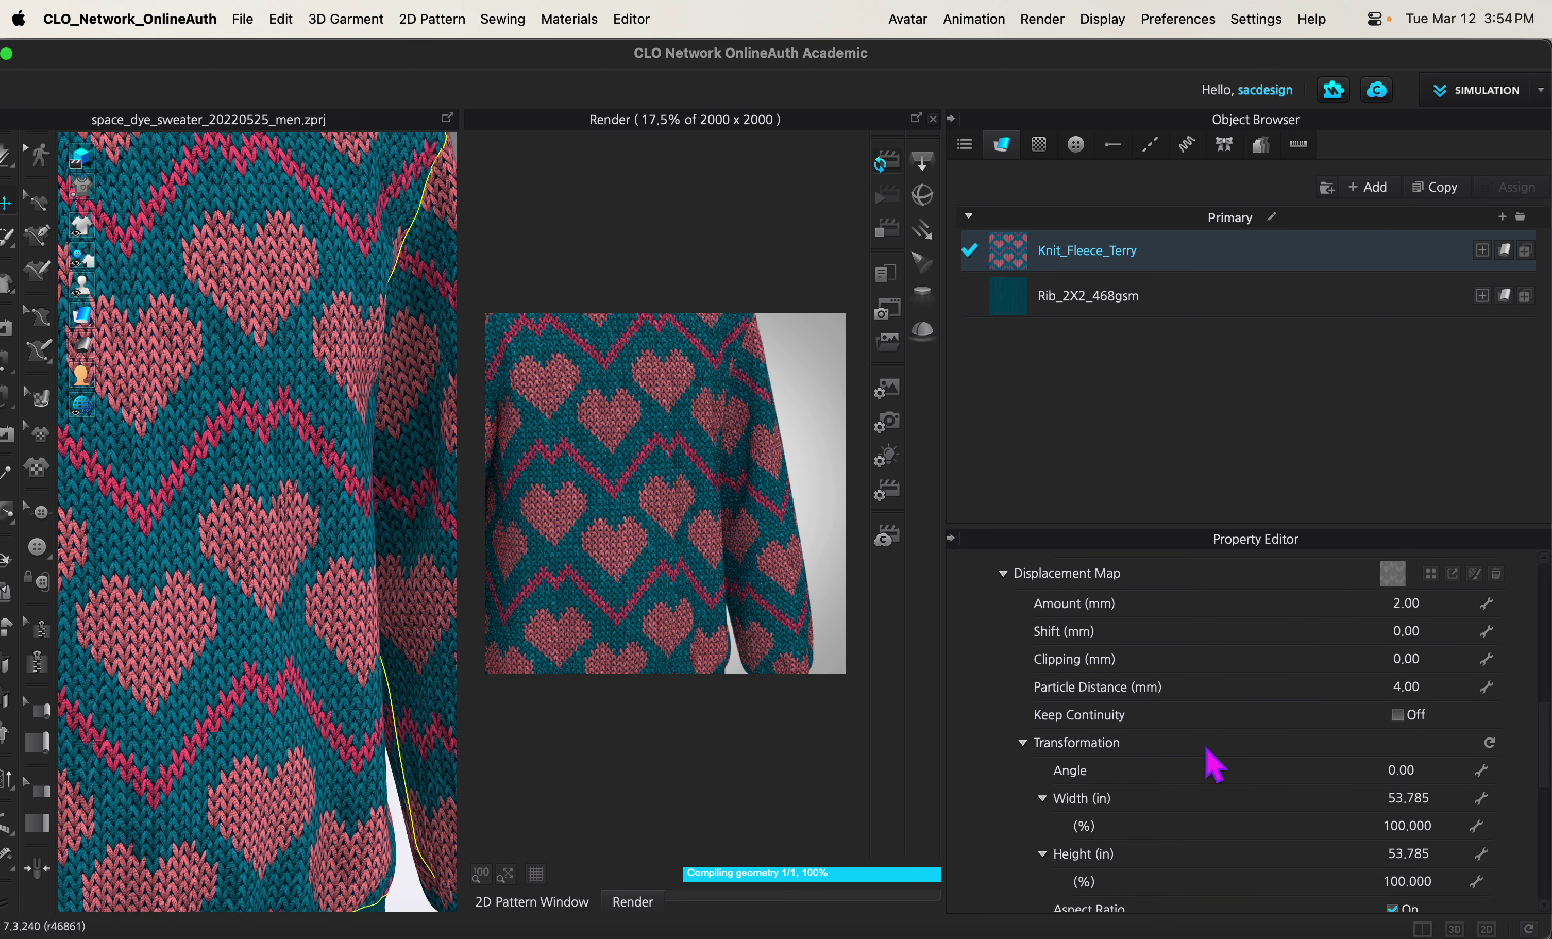
scroll(1213, 767, down, 10)
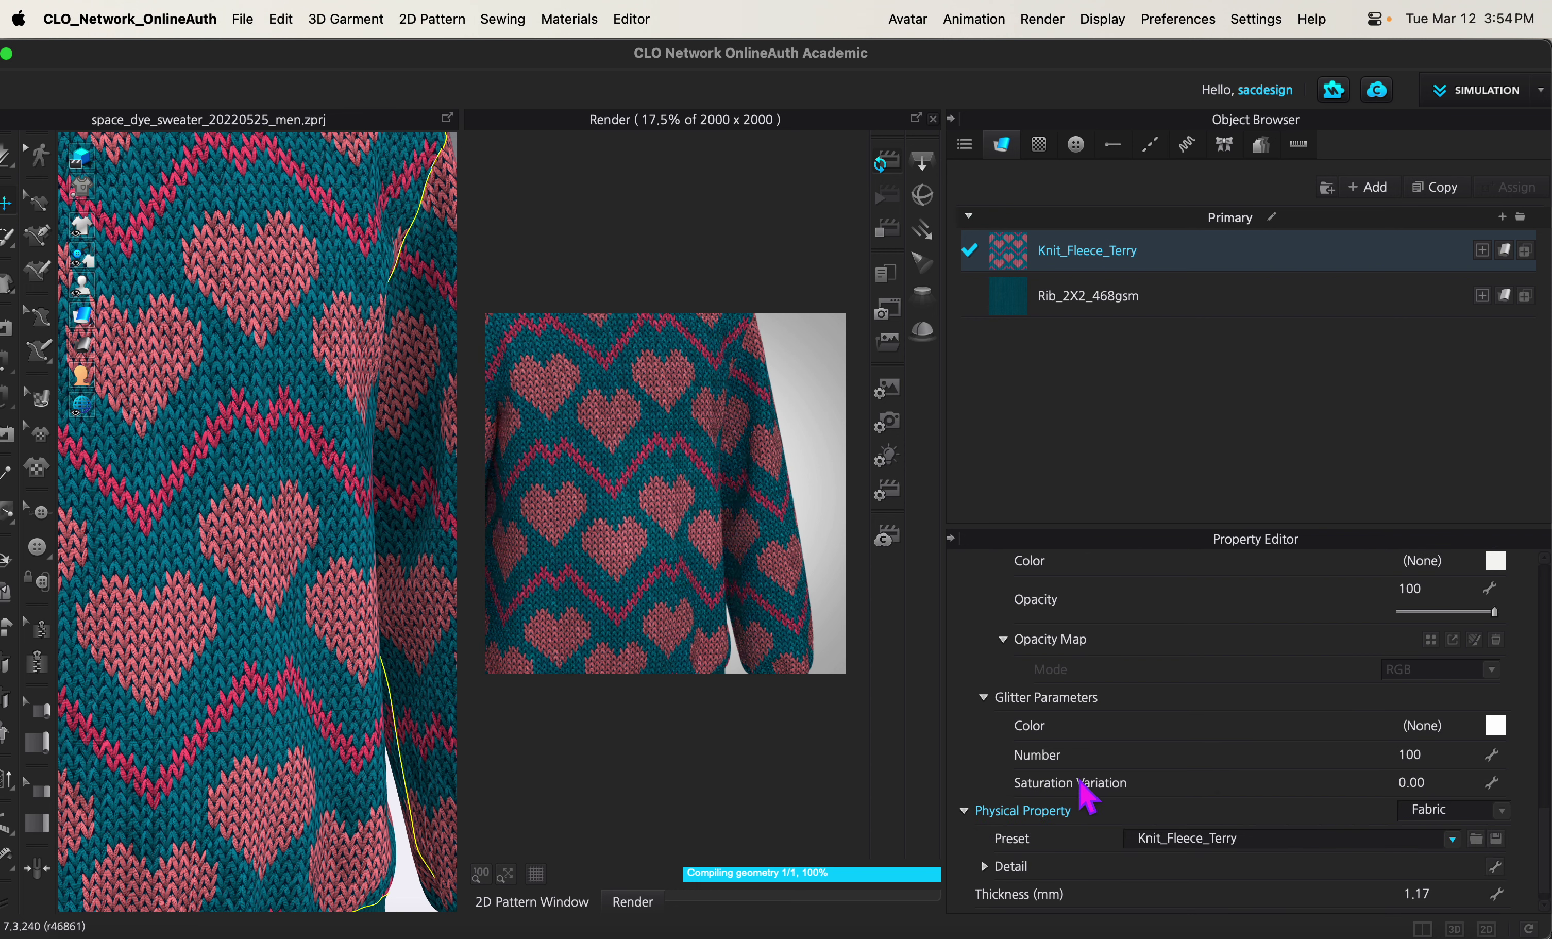
scroll(1120, 747, down, 1)
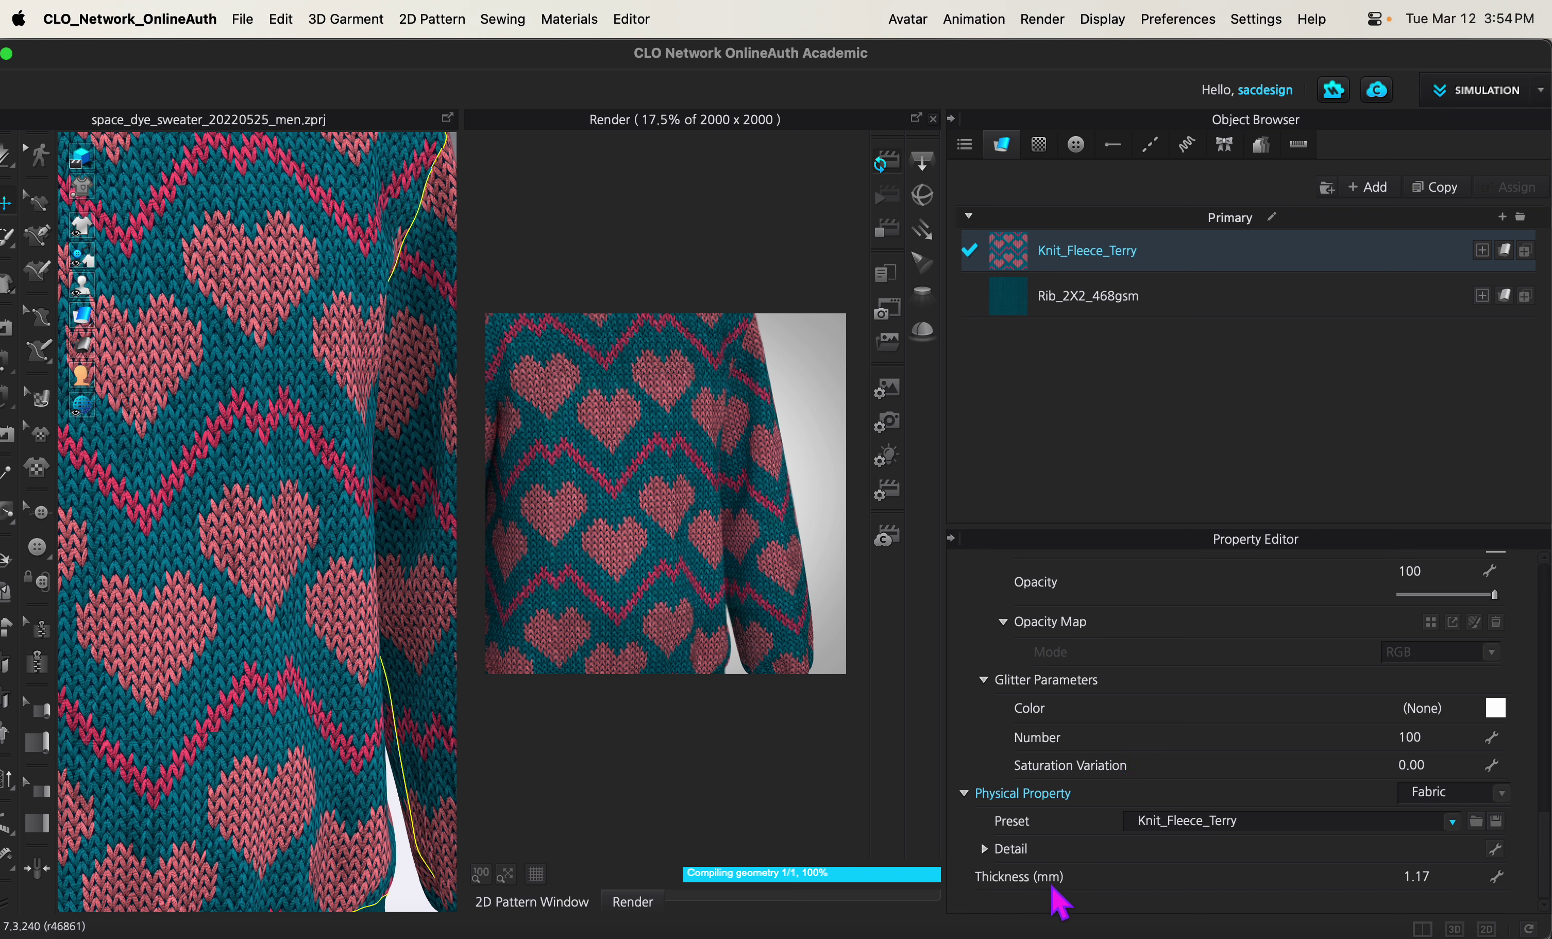
click(984, 849)
scroll(1104, 848, down, 15)
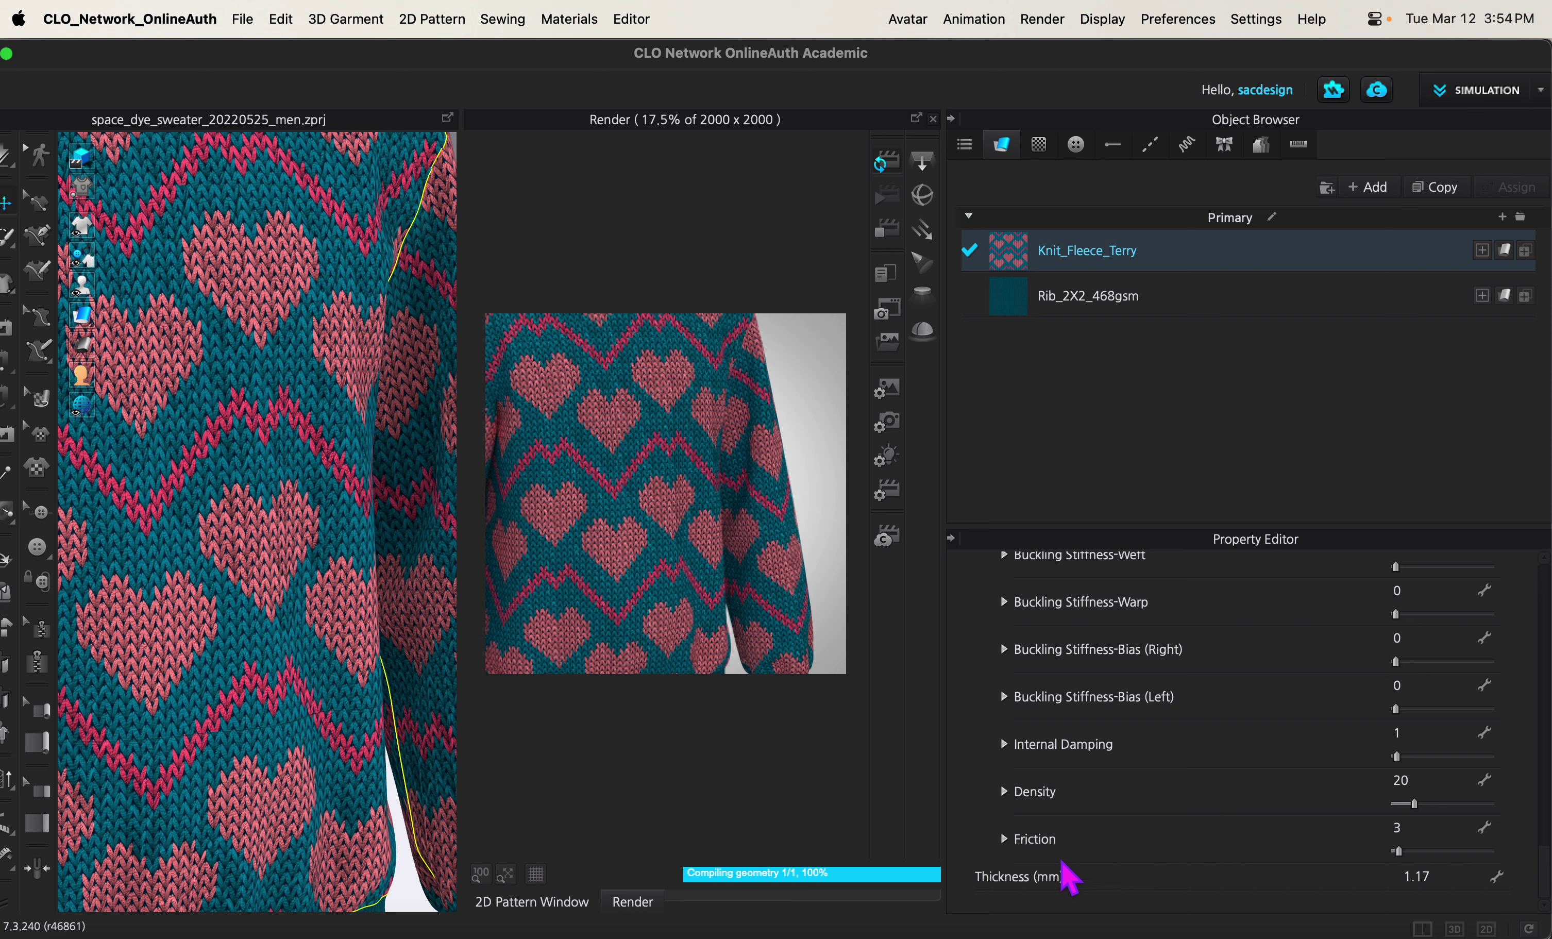
scroll(1053, 885, up, 15)
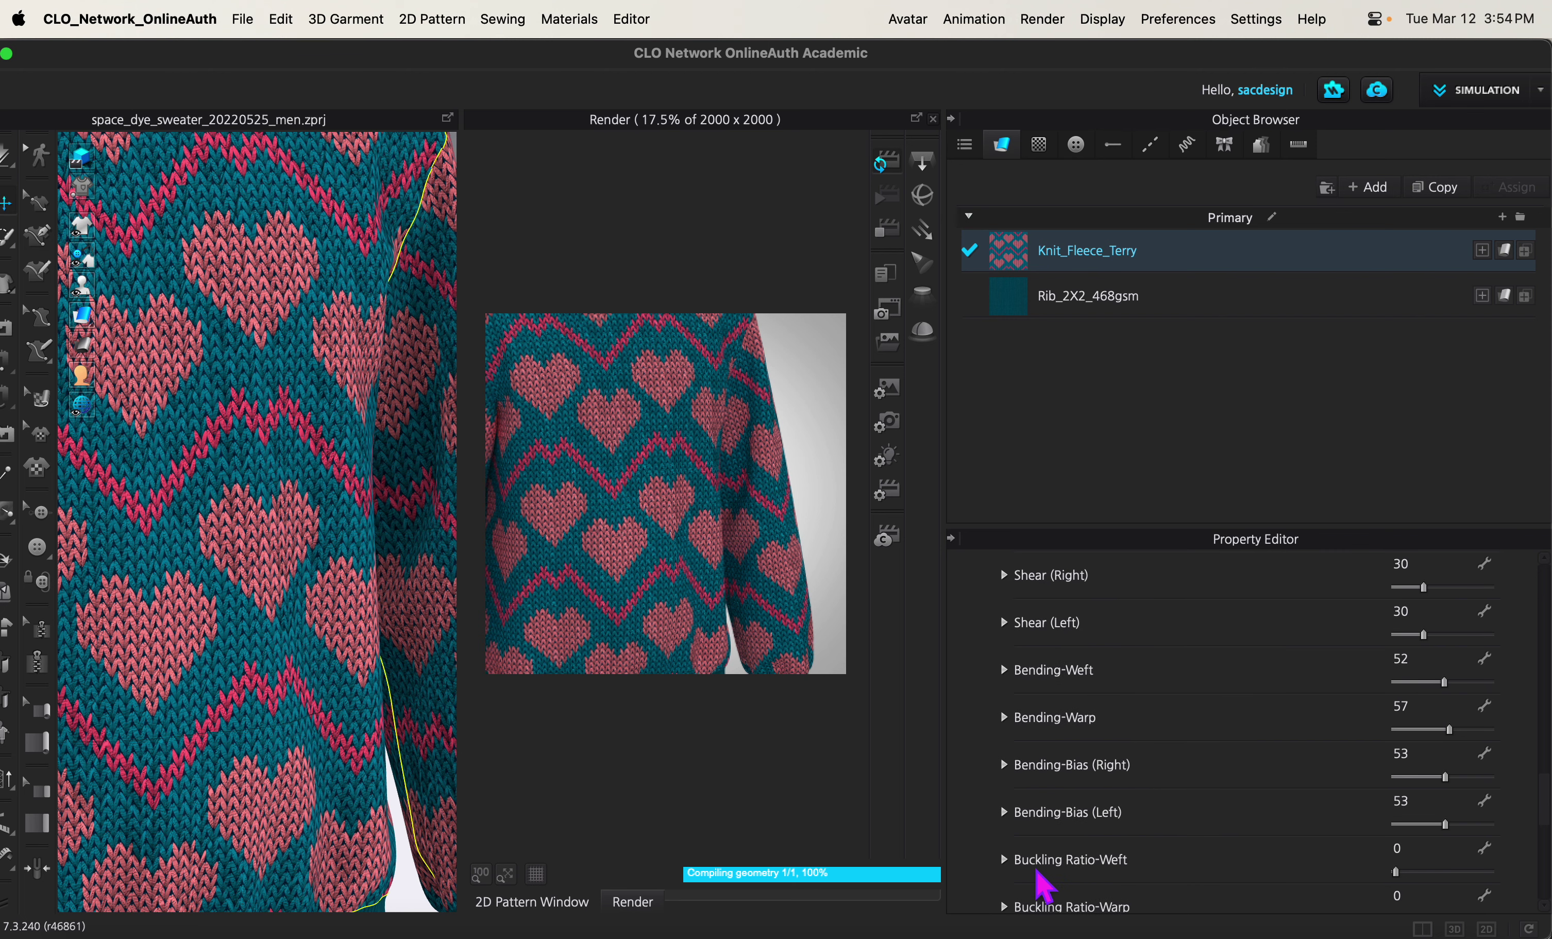
scroll(1044, 886, up, 10)
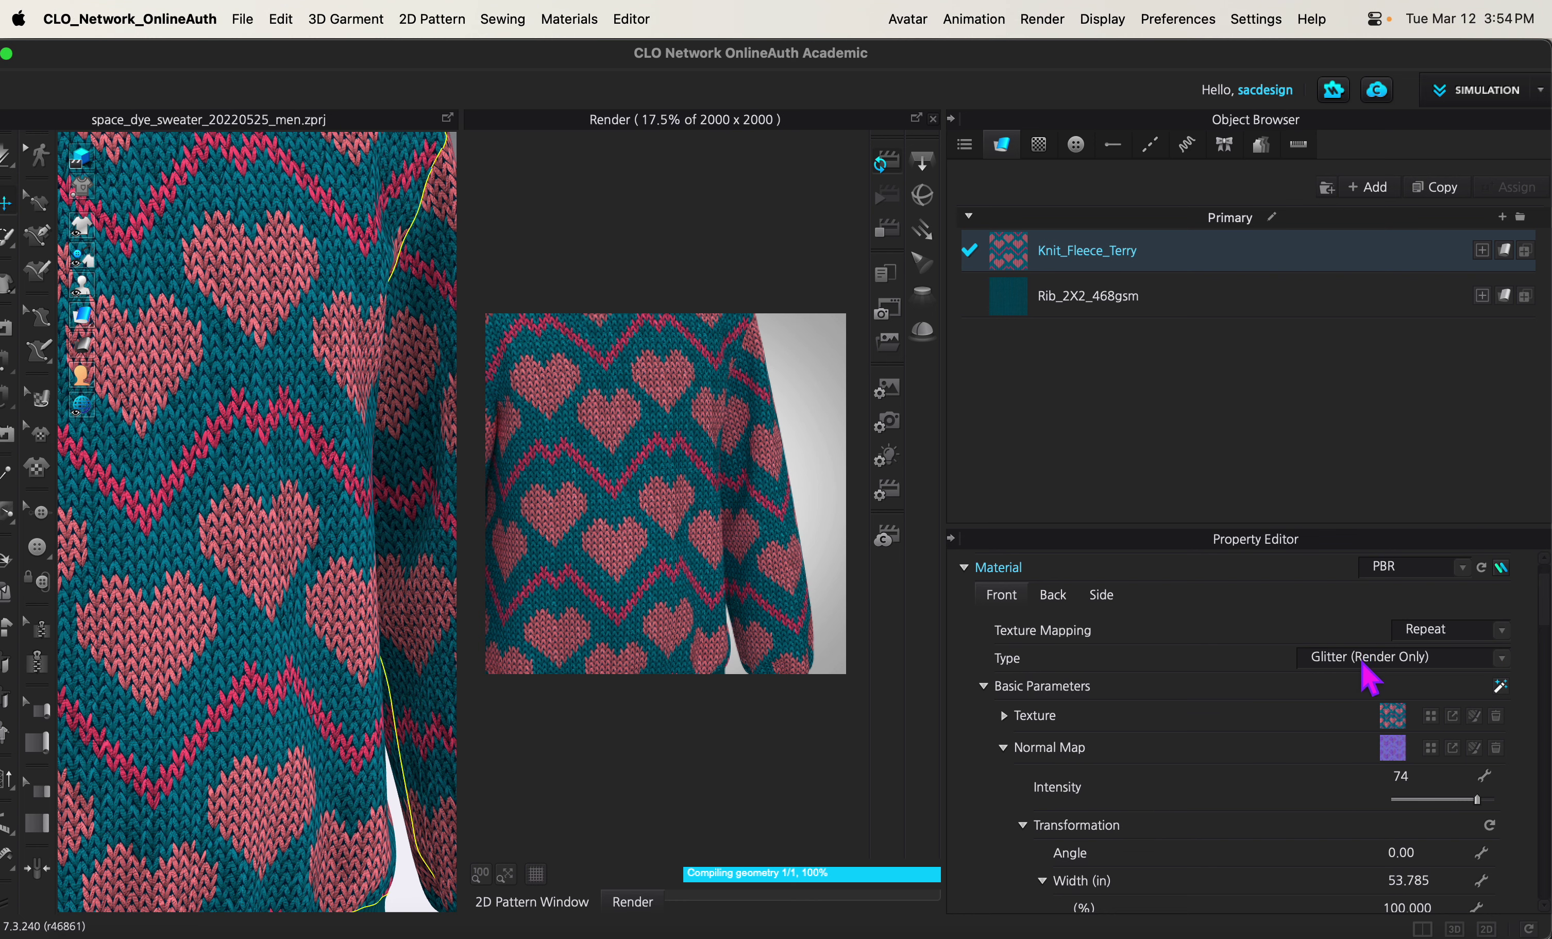
- Change the Knit_Fleece_Terry material type to Metal (Render Only) and review its reflection and metalness settings
click(1368, 661)
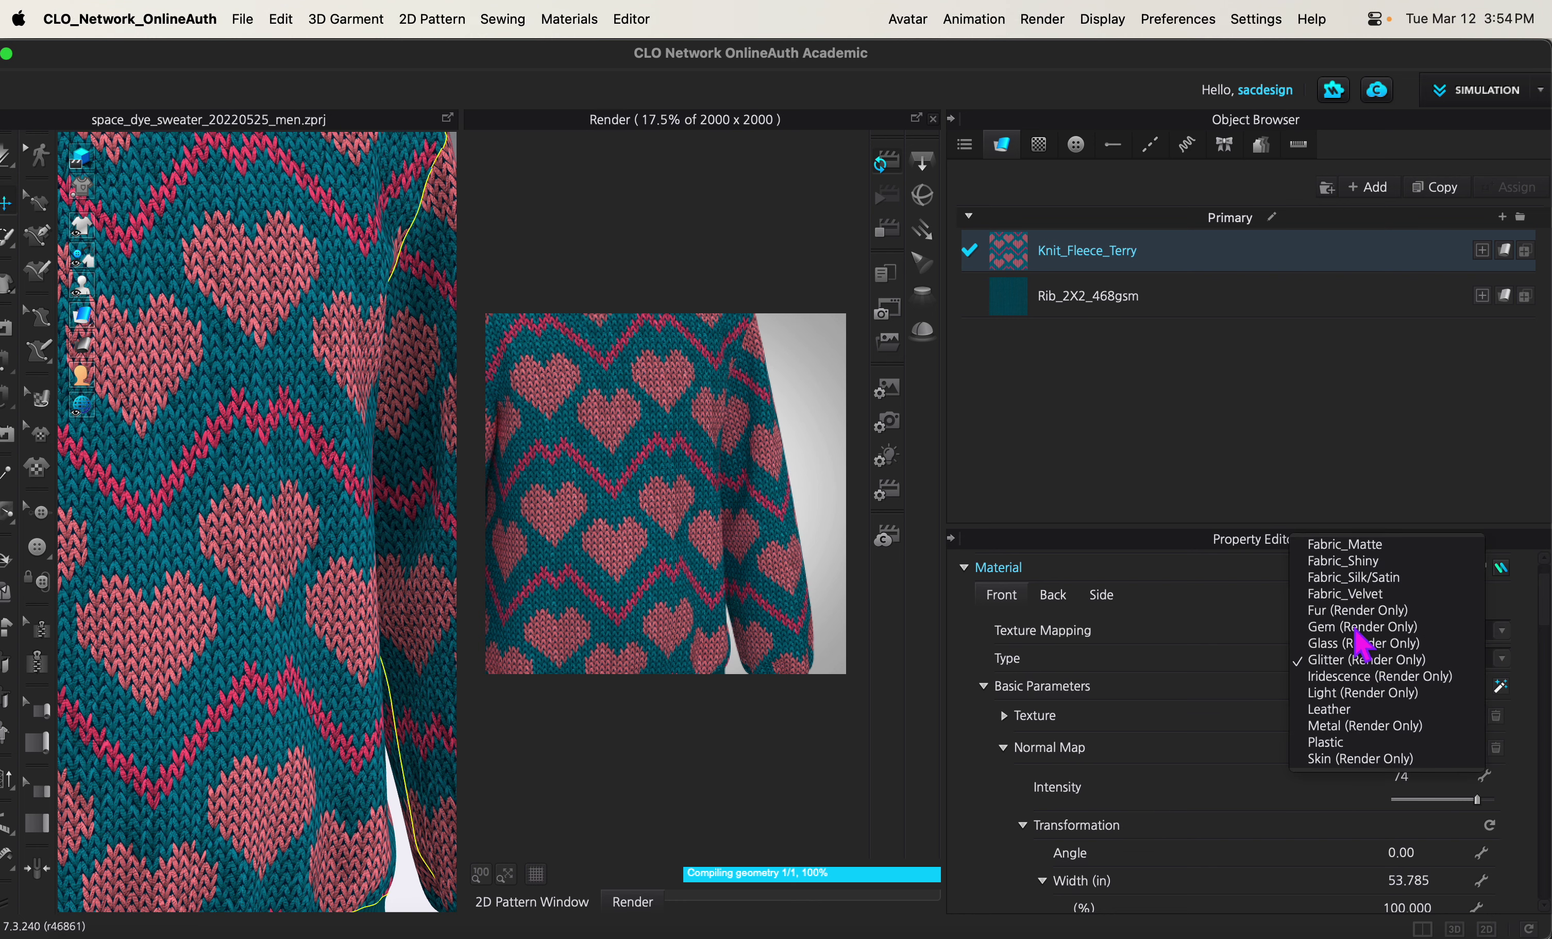
click(1341, 726)
scroll(1161, 744, down, 15)
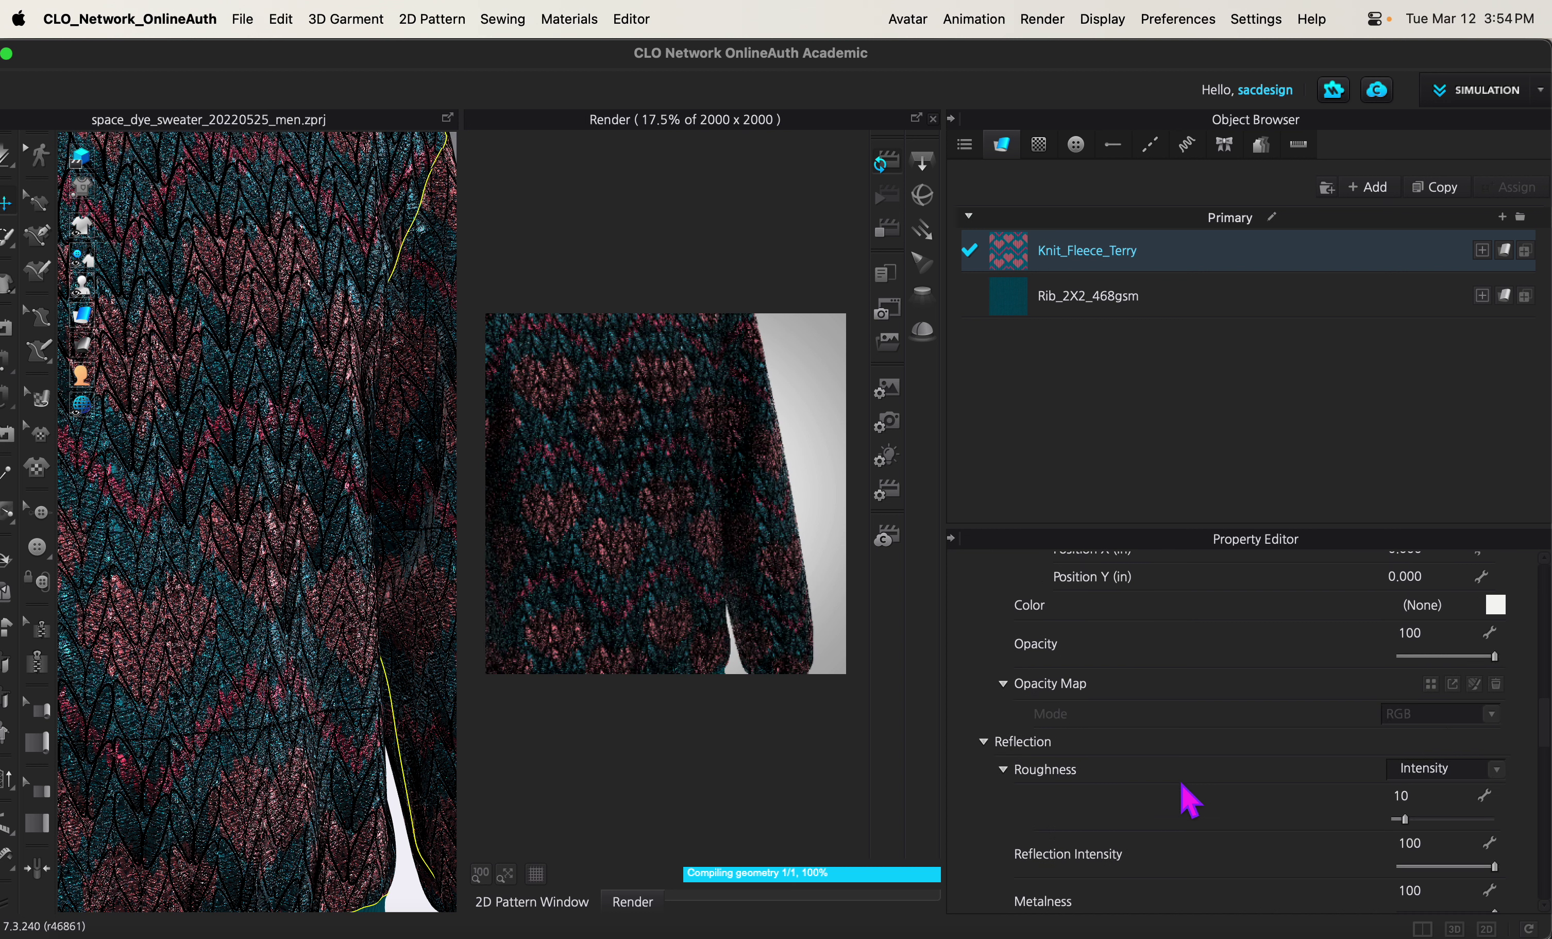
scroll(1189, 806, down, 15)
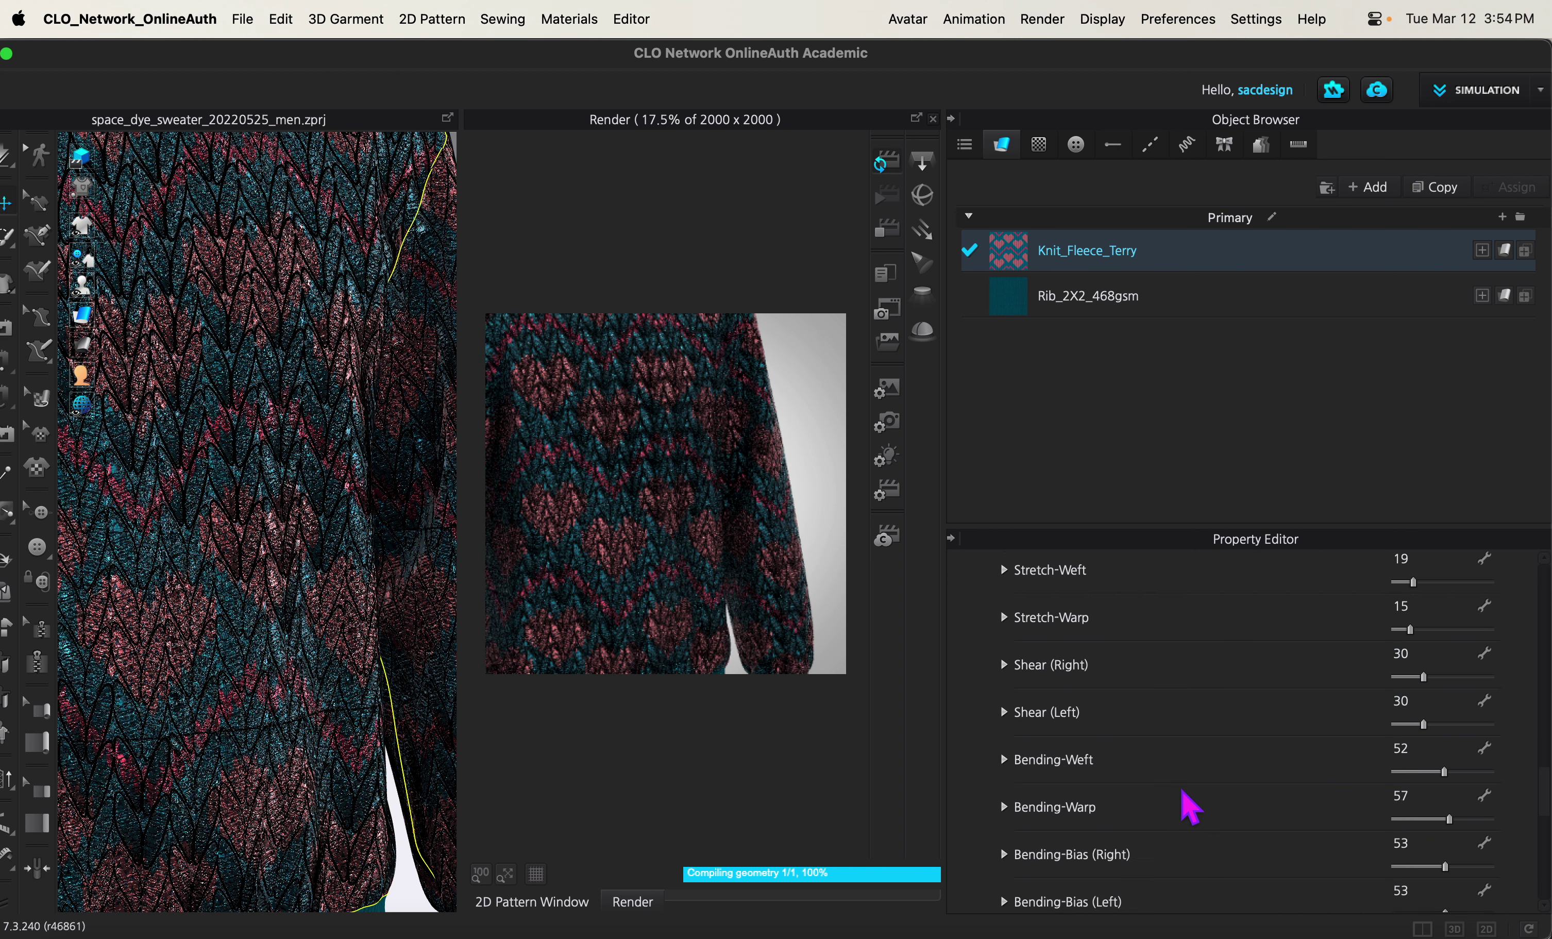
scroll(1113, 873, up, 15)
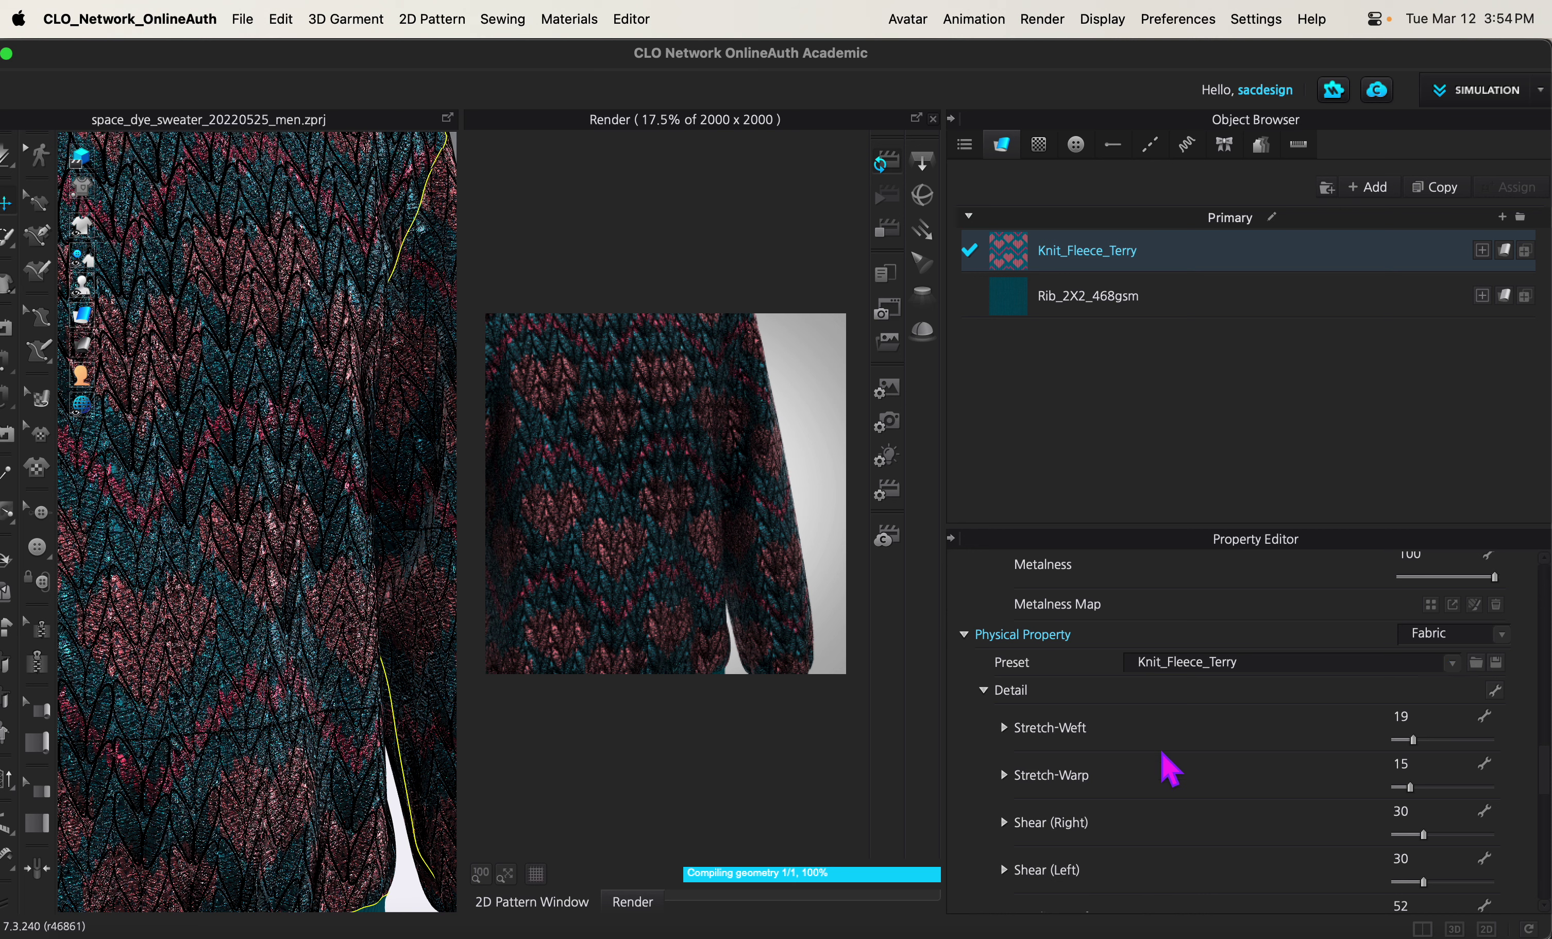
- Switch the metal material's roughness from Intensity to Map
scroll(1167, 766, up, 5)
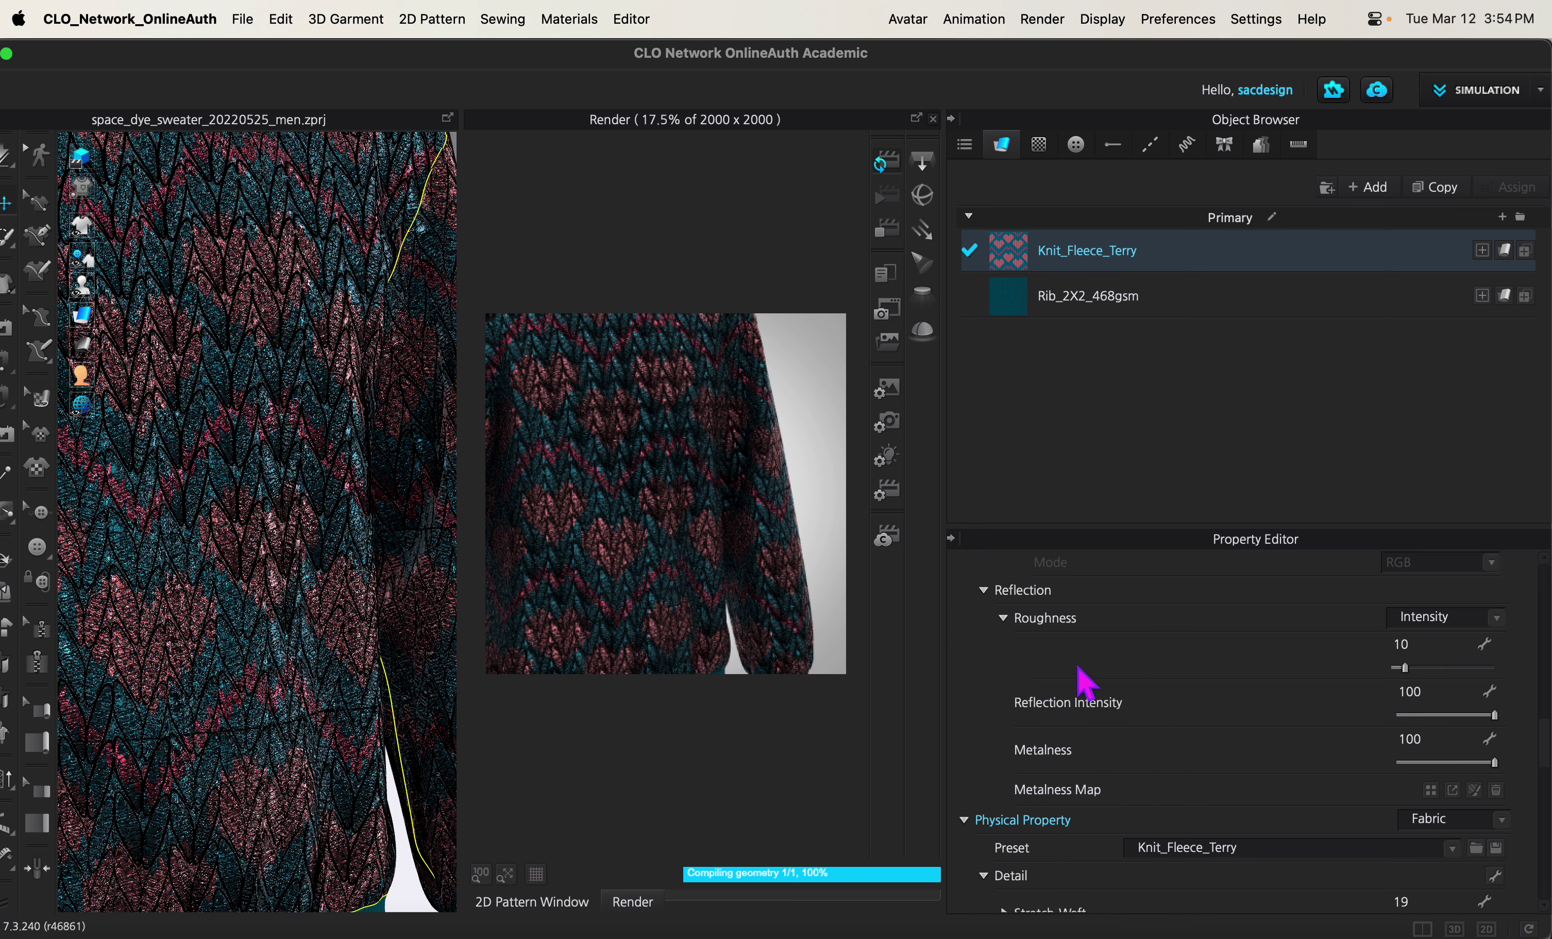
click(1494, 618)
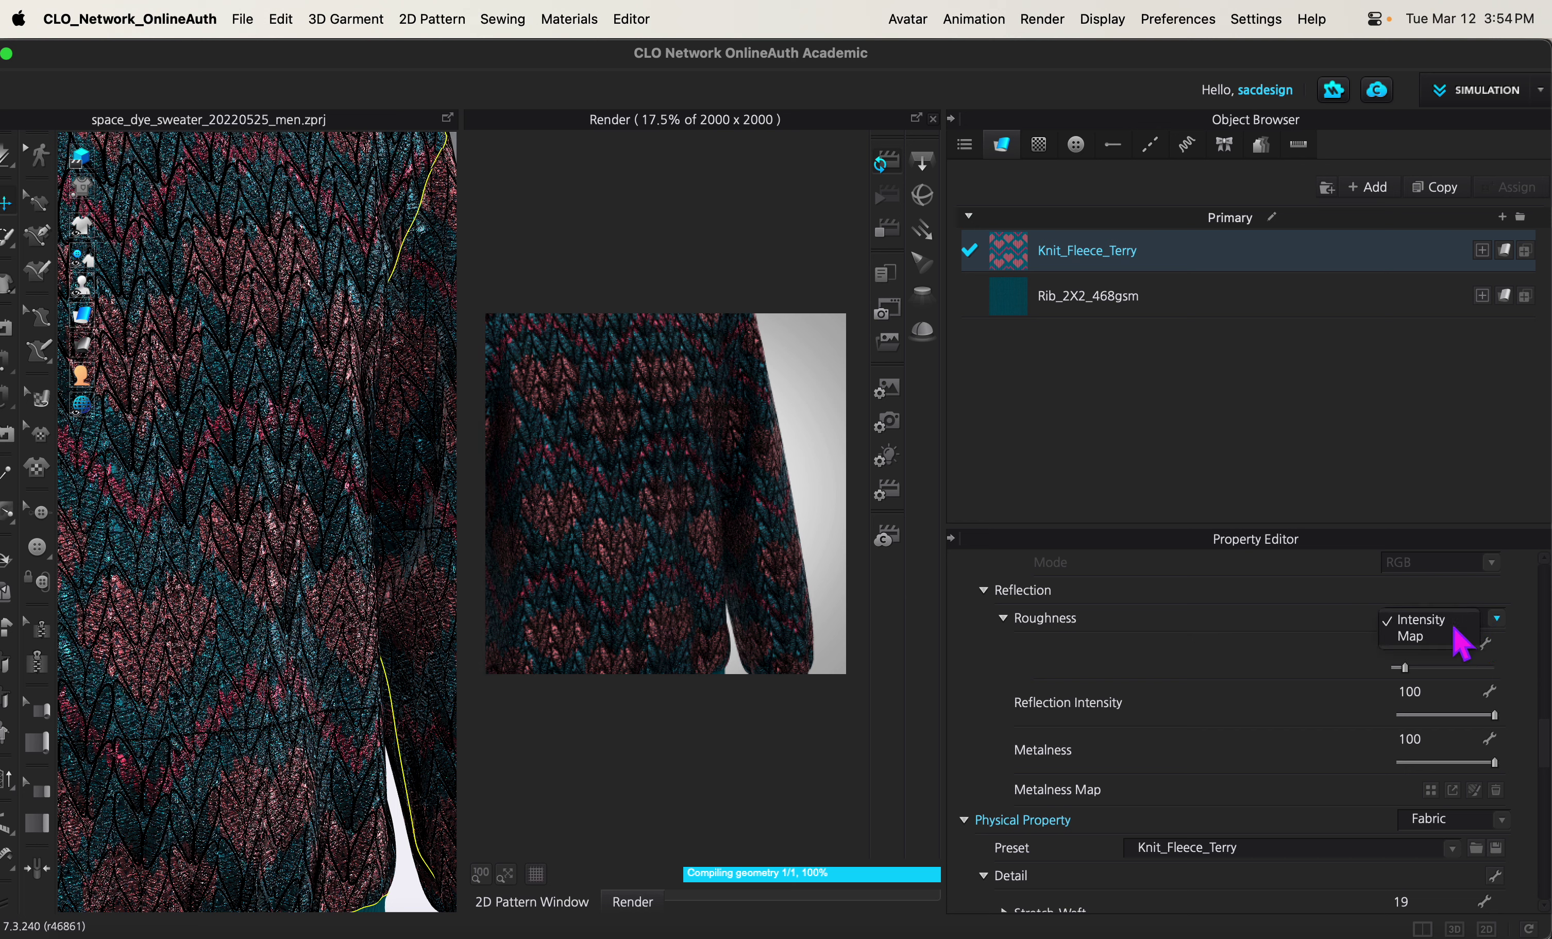
click(1430, 639)
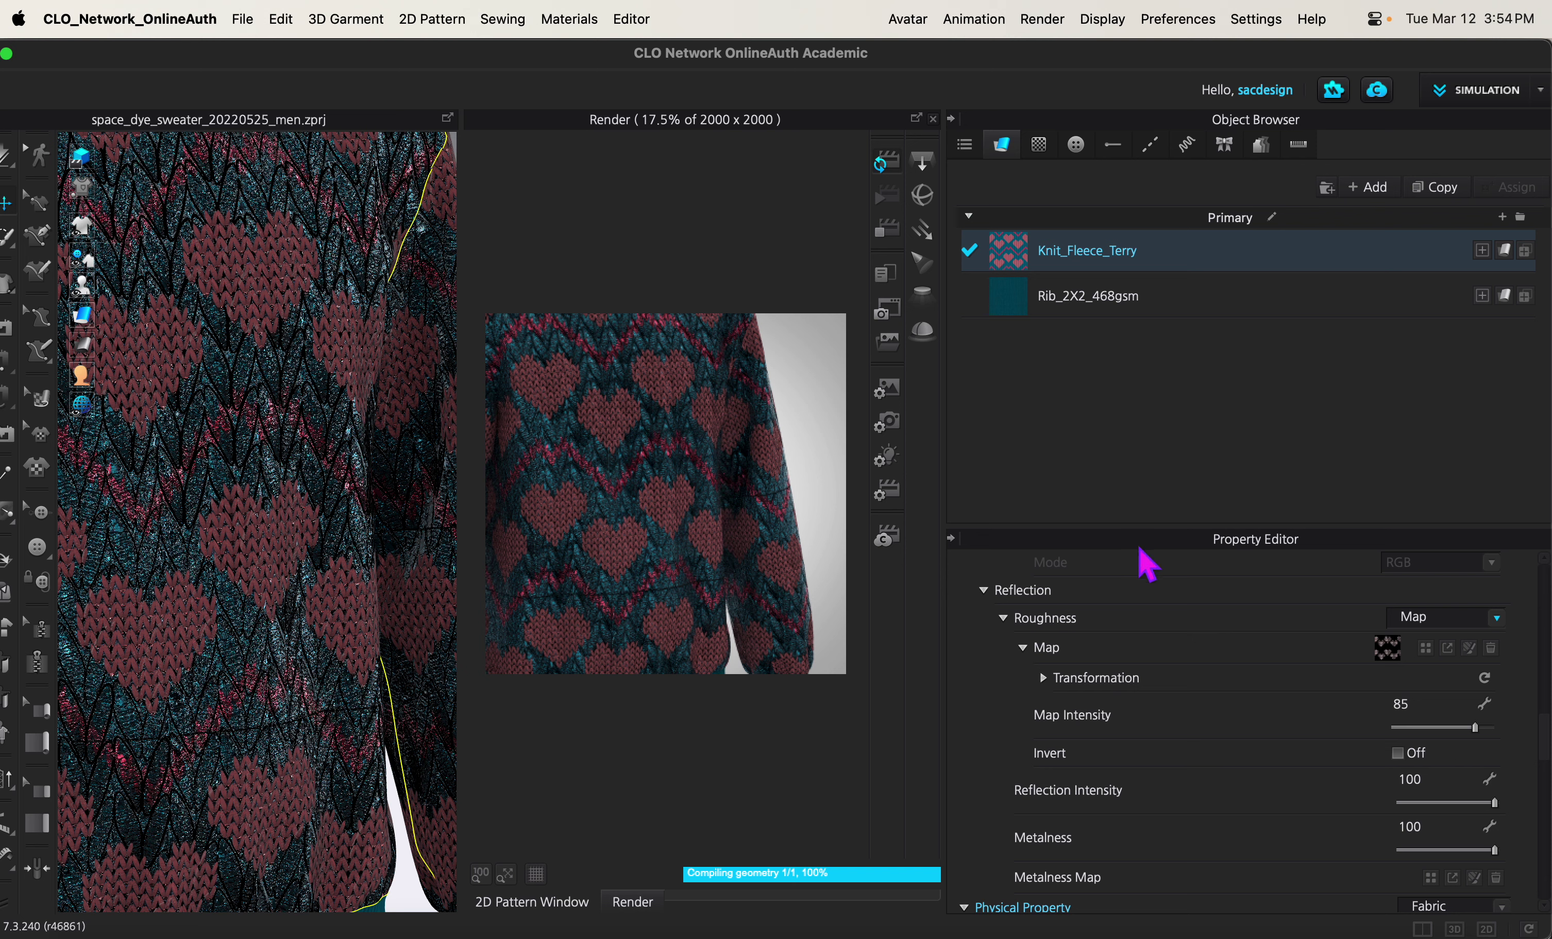
- Set the Knit_Fleece_Terry material type back to Glitter (Render Only)
scroll(1076, 674, up, 1)
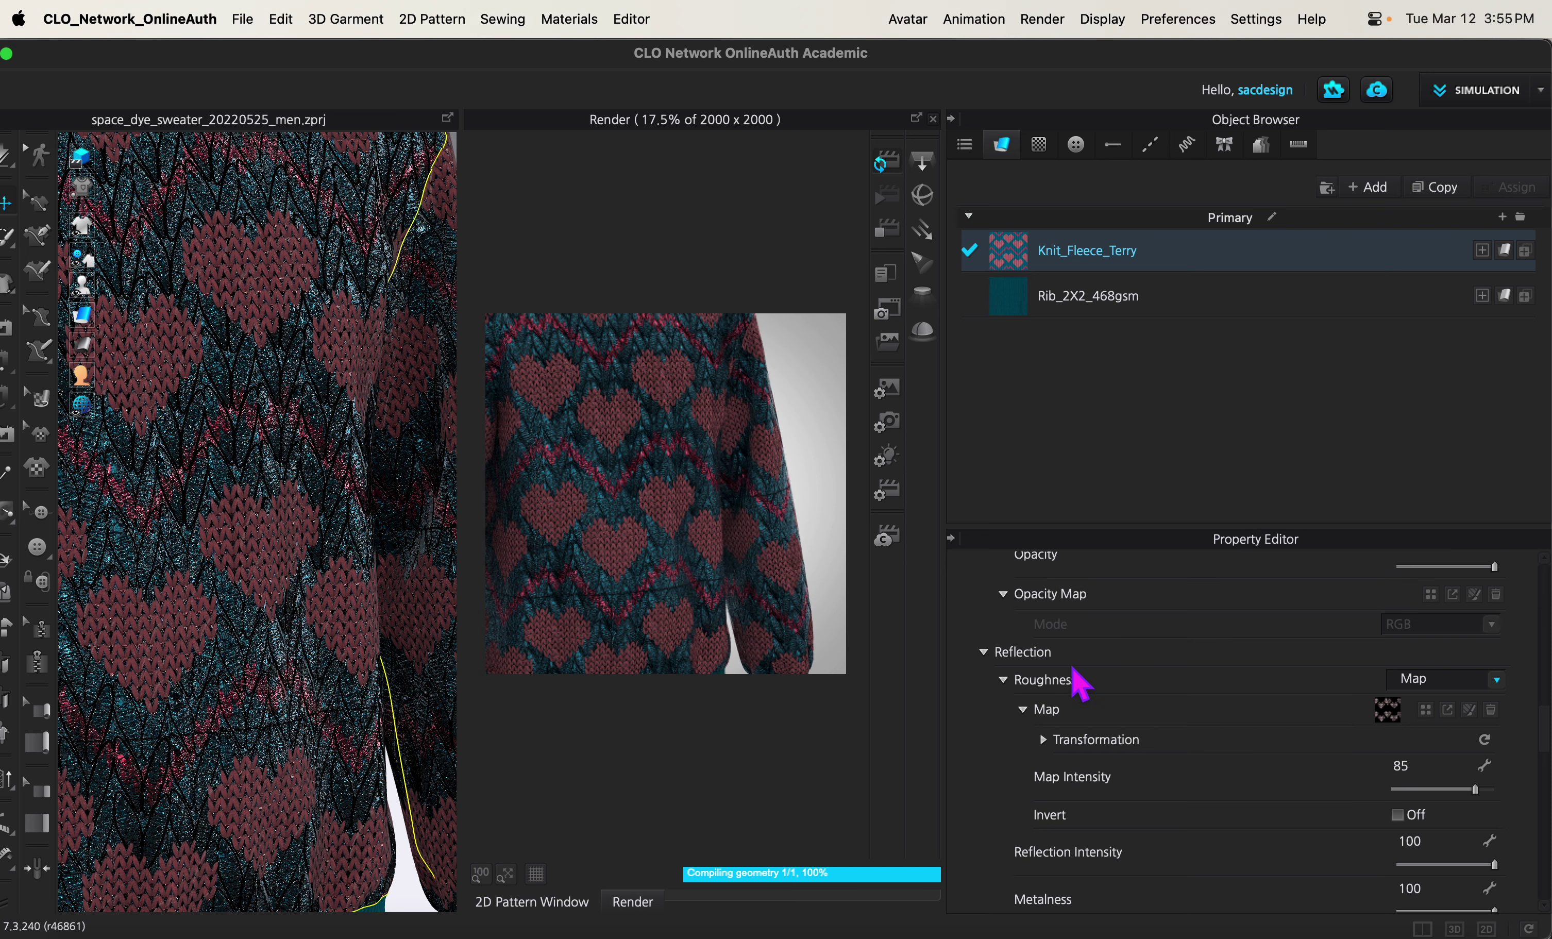
scroll(1237, 738, up, 10)
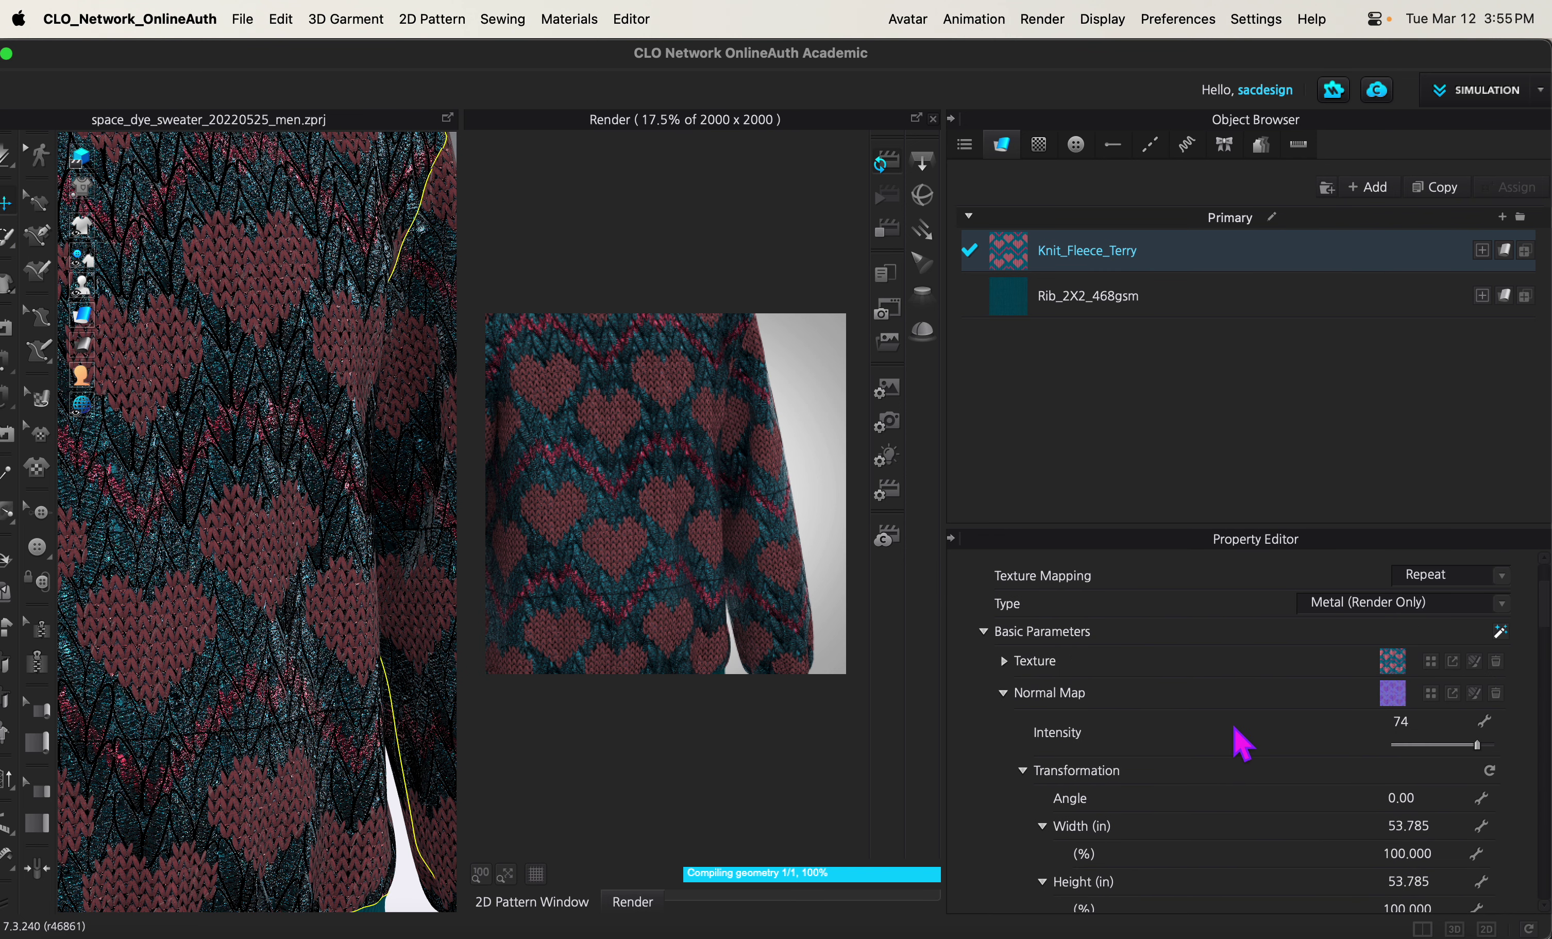
click(1381, 711)
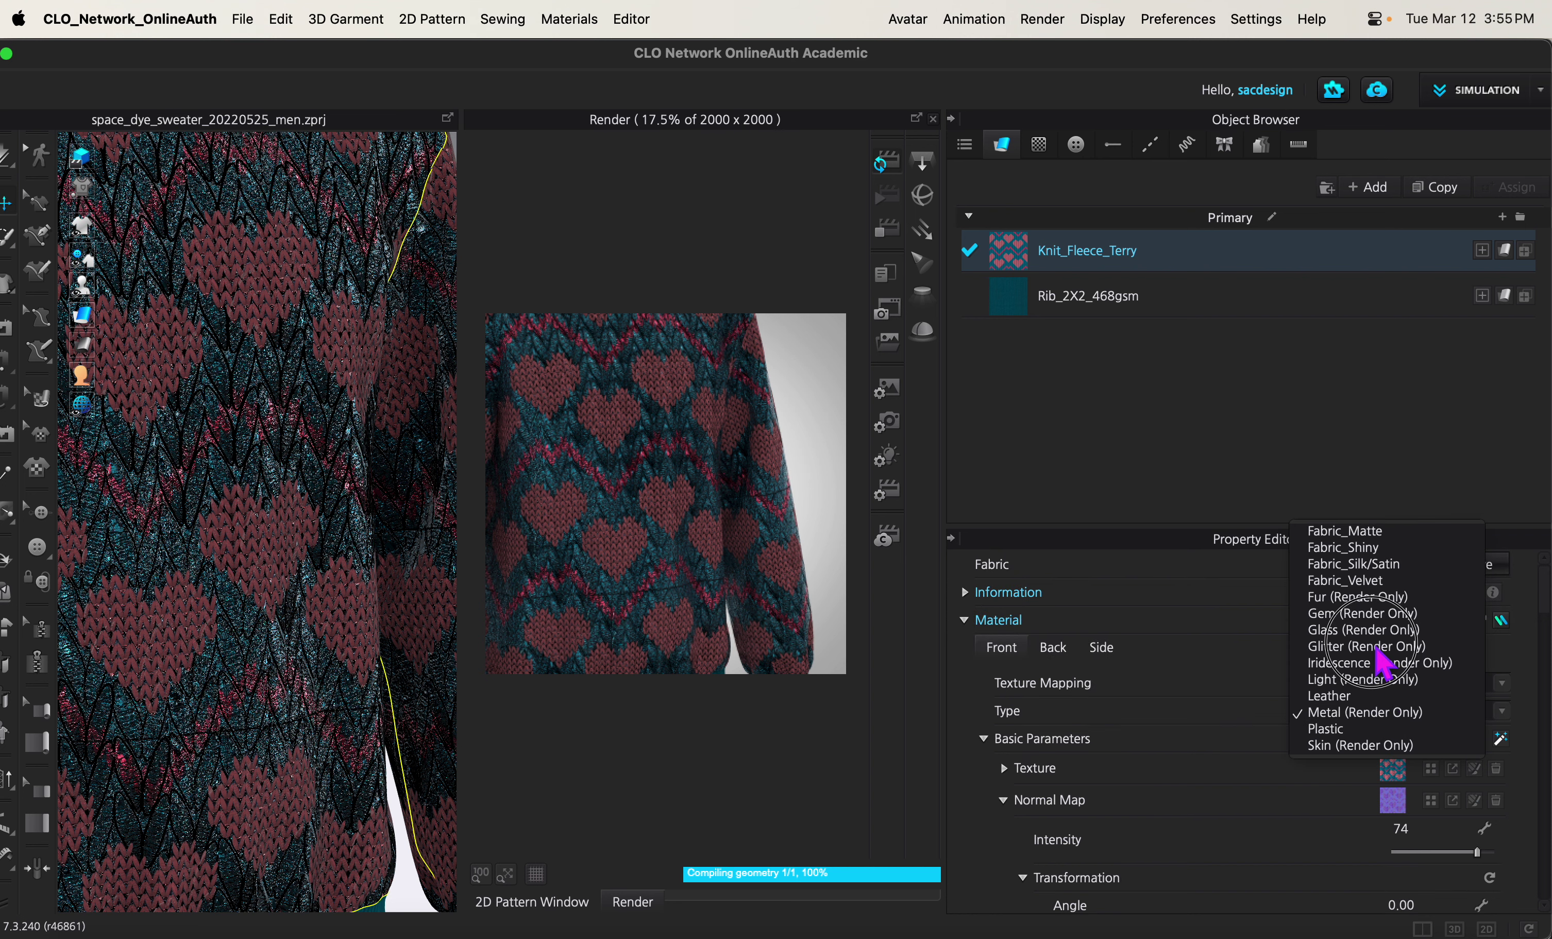
click(1346, 531)
- Review the Glitter Parameters and the bending and buckling values of the fabric, then collapse the Physical Property section
scroll(1313, 817, down, 10)
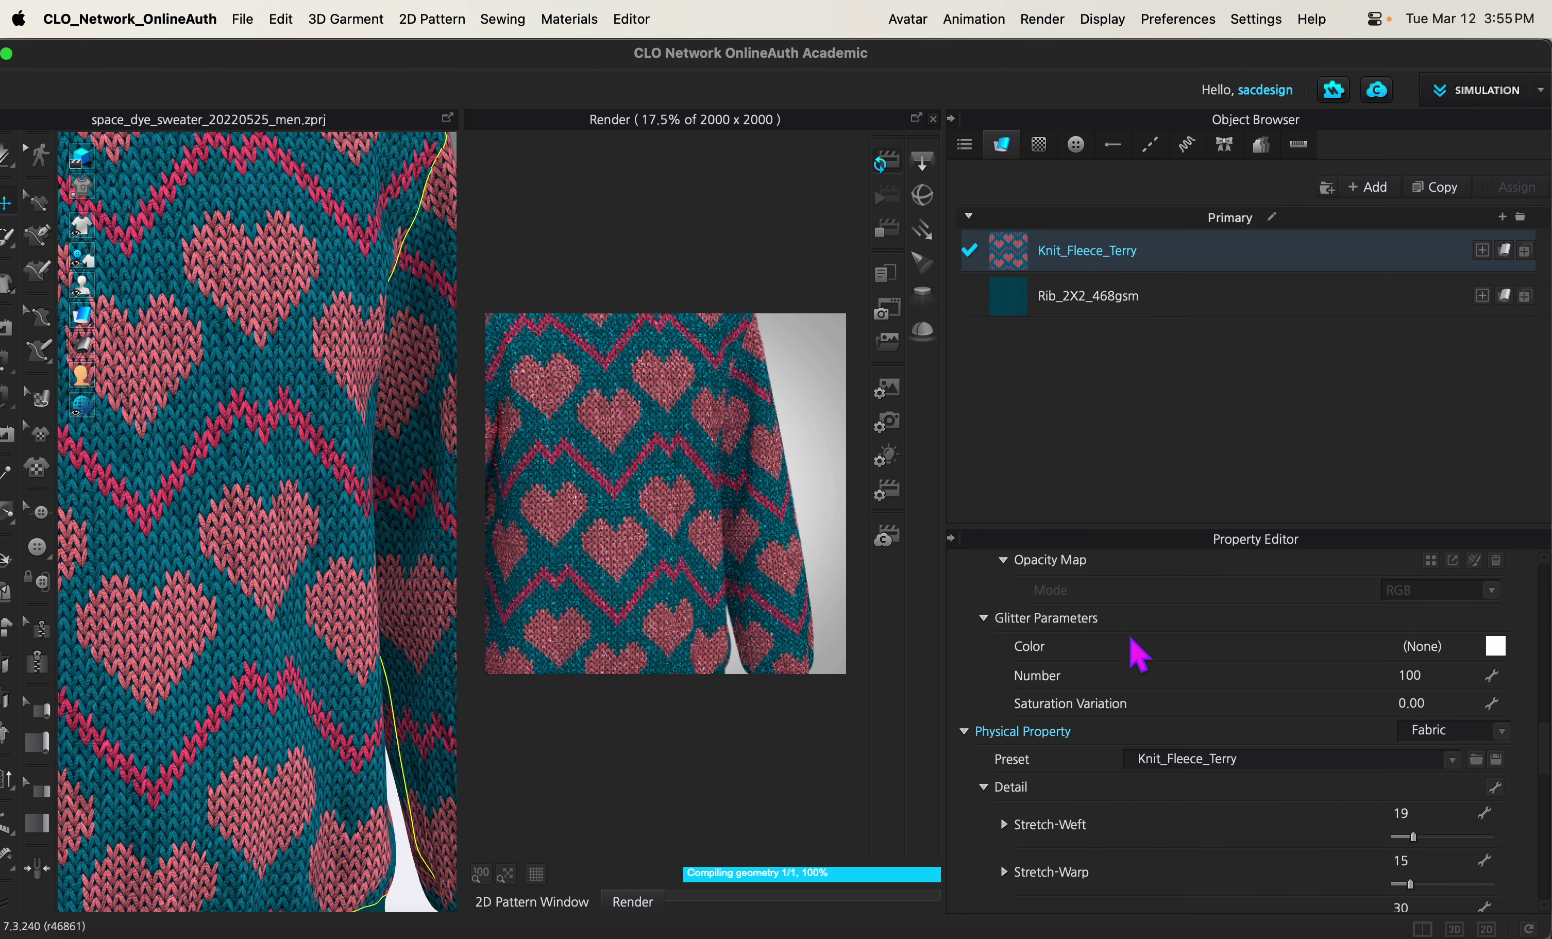
scroll(1208, 685, down, 2)
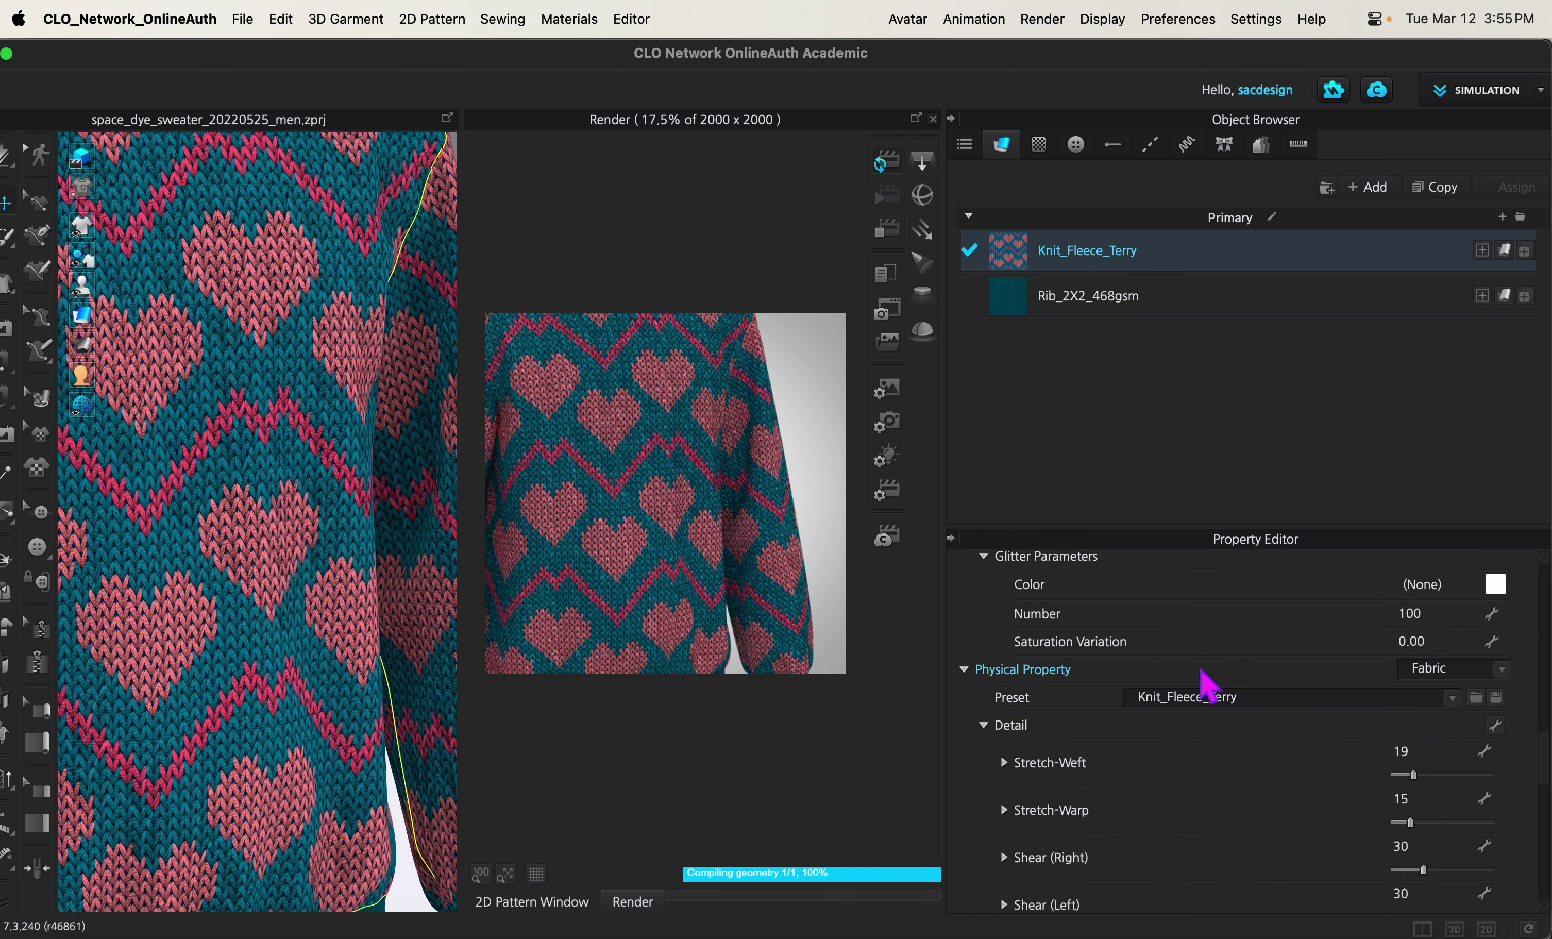
scroll(1151, 738, down, 8)
scroll(1151, 739, up, 8)
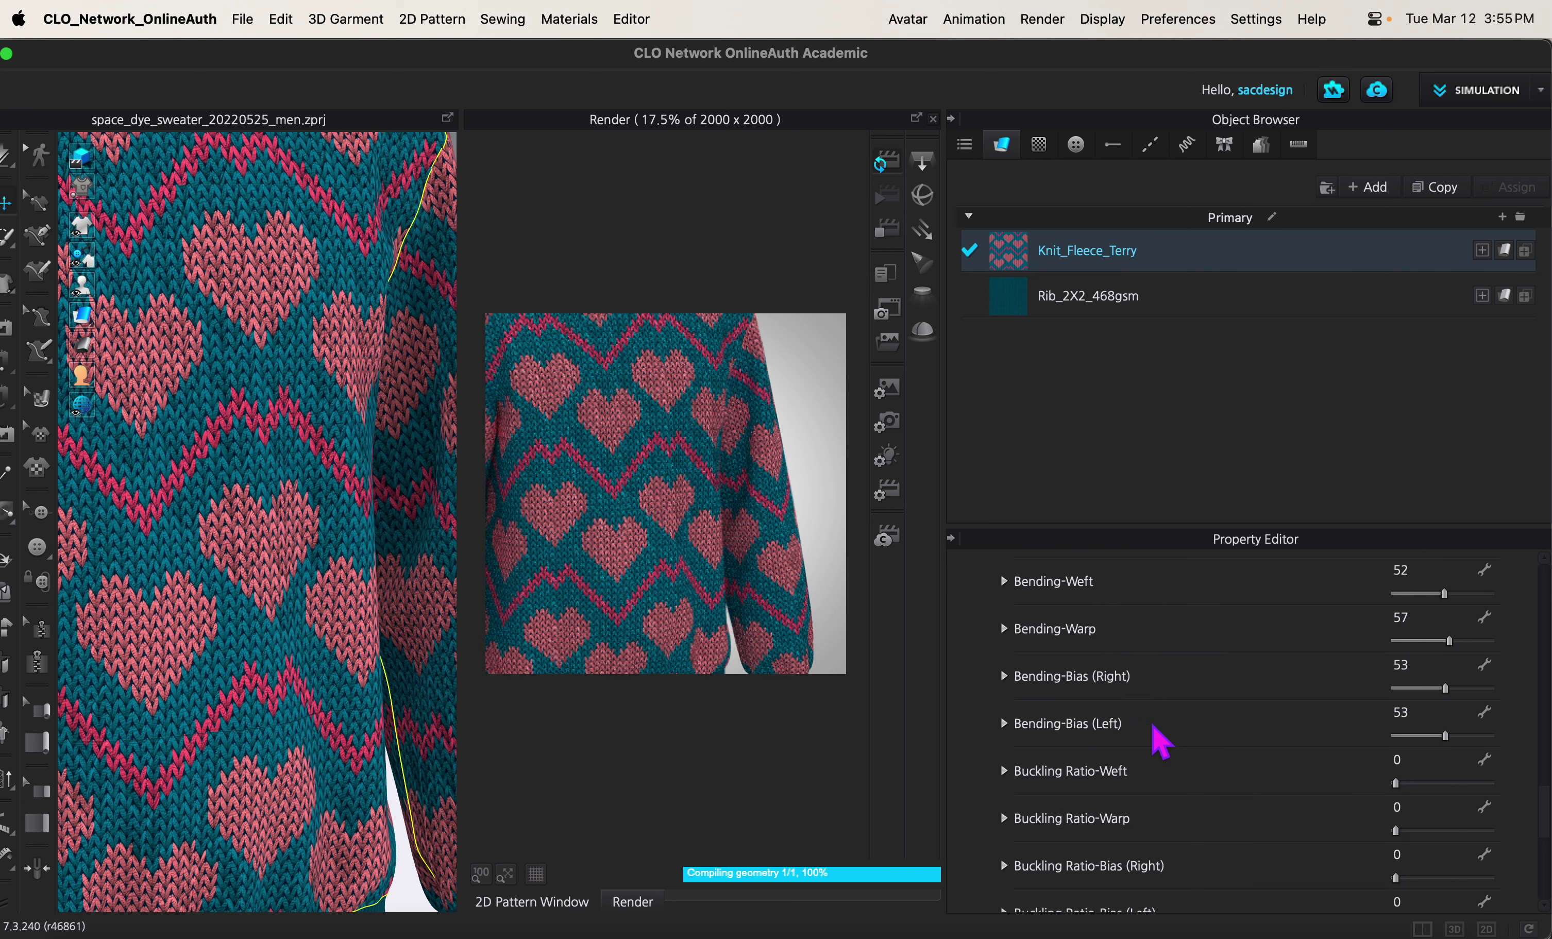
scroll(1064, 739, up, 8)
scroll(980, 808, up, 2)
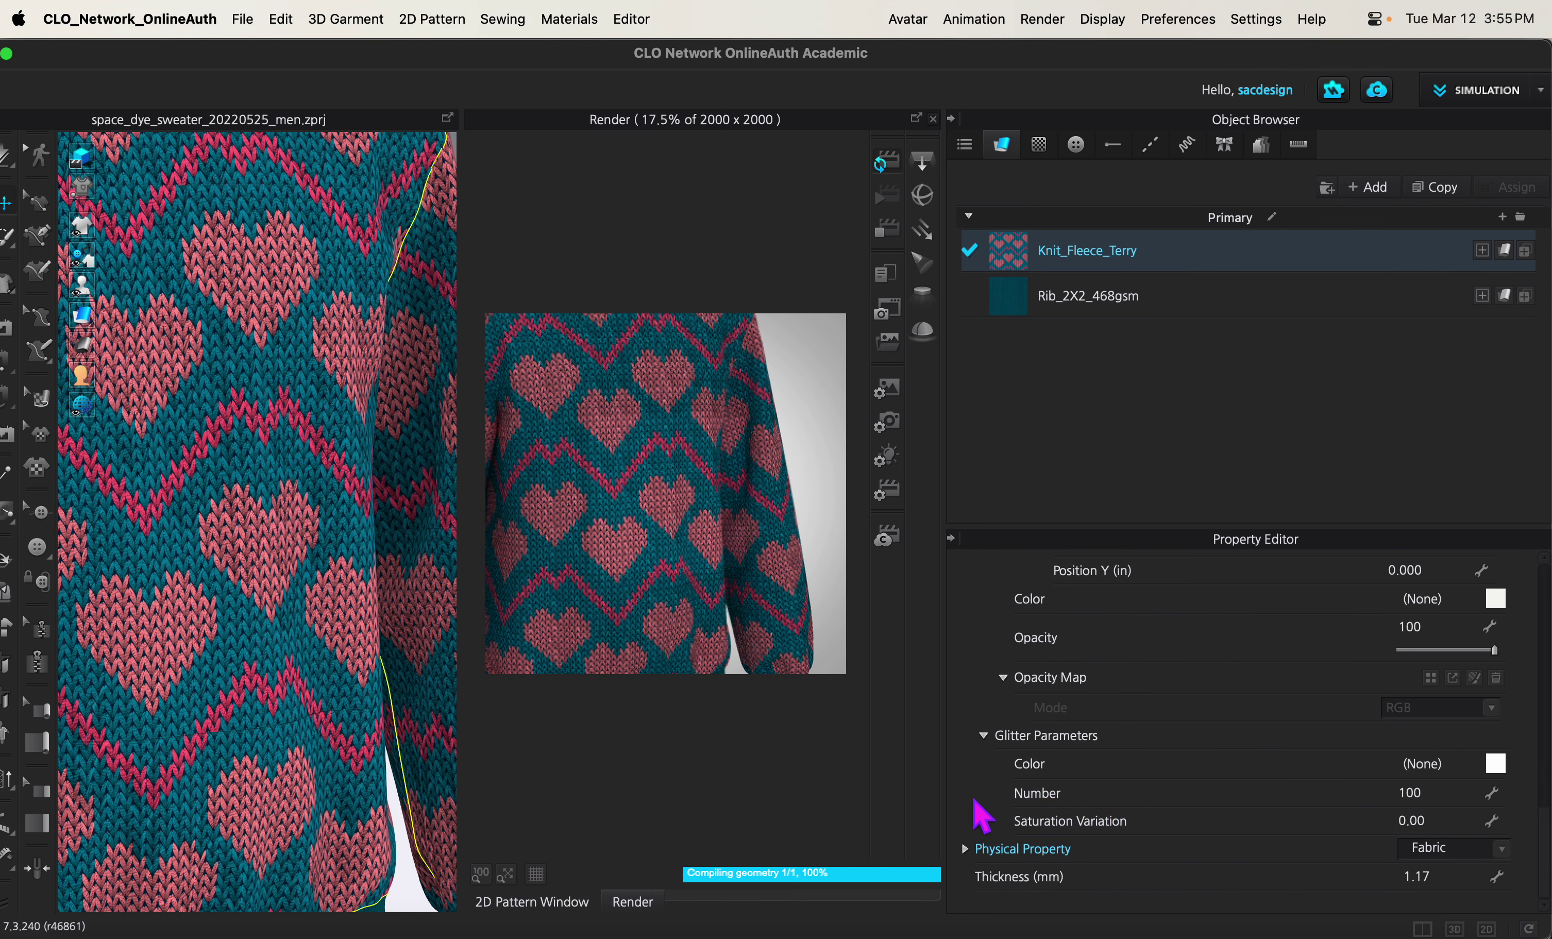
- Keep the physical property category at Fabric, expand the Physical Property section and collapse its Detail group
click(1502, 848)
click(1501, 864)
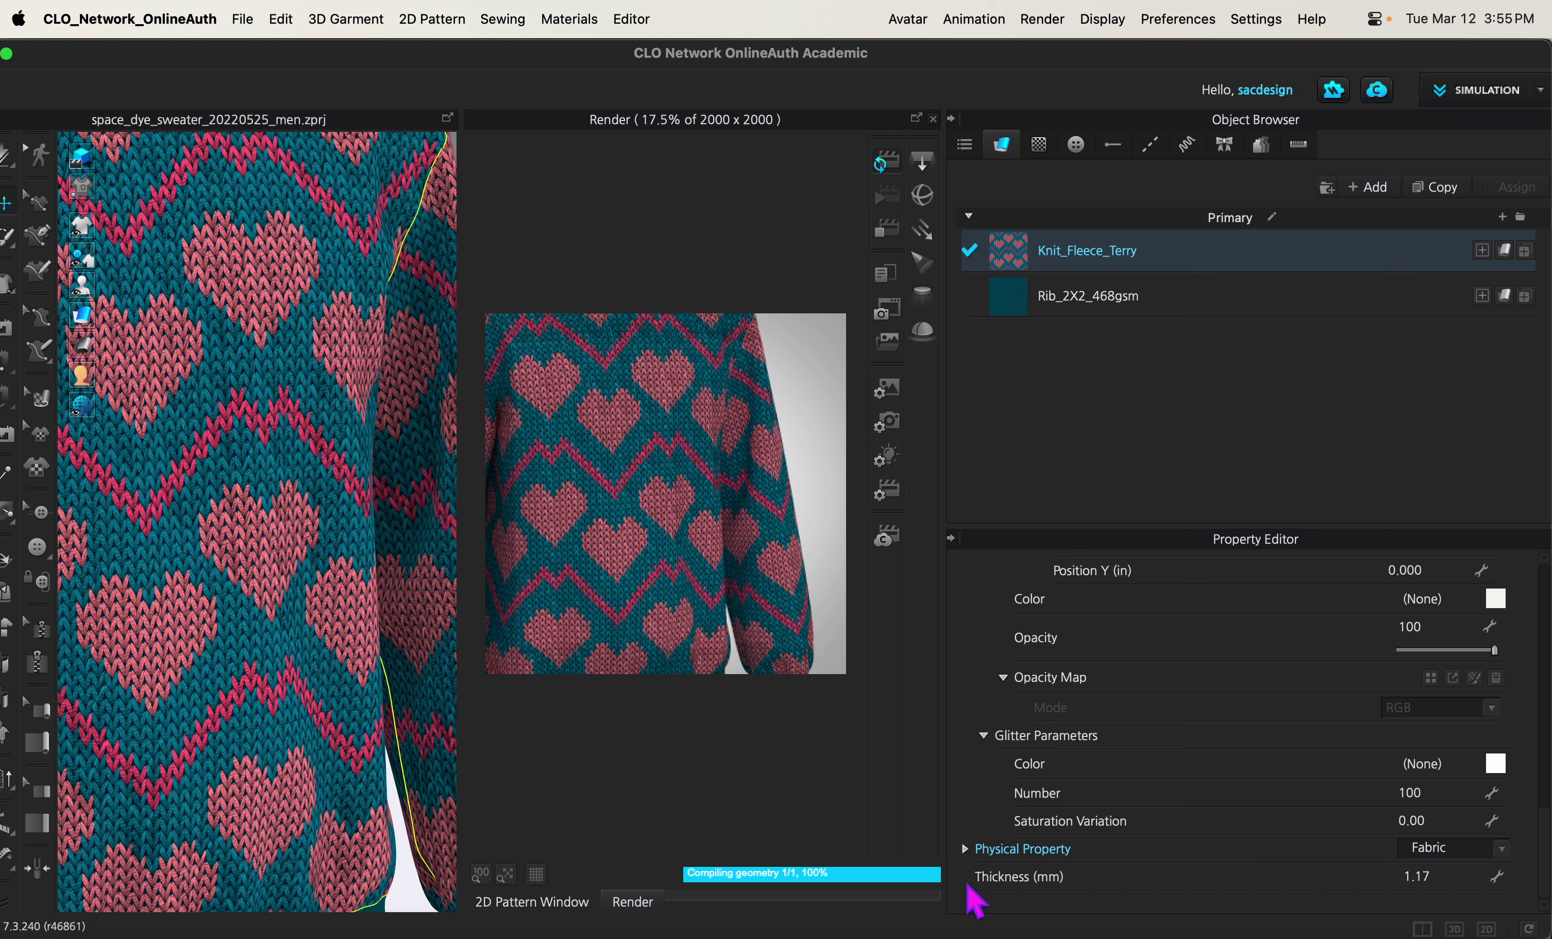
click(965, 848)
scroll(1158, 829, down, 3)
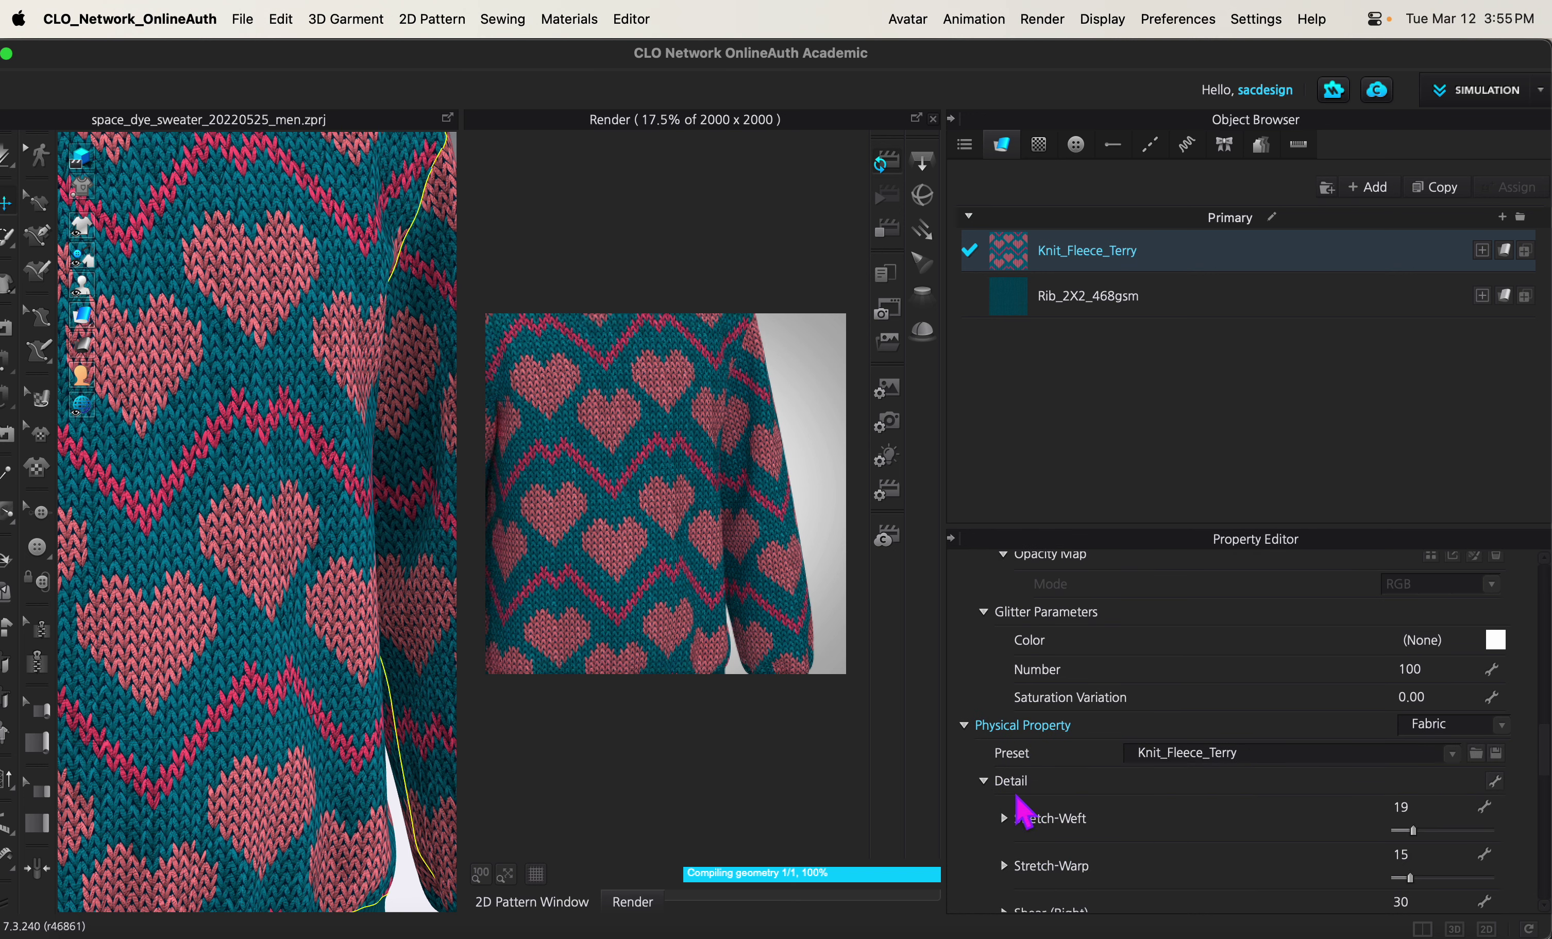
click(985, 785)
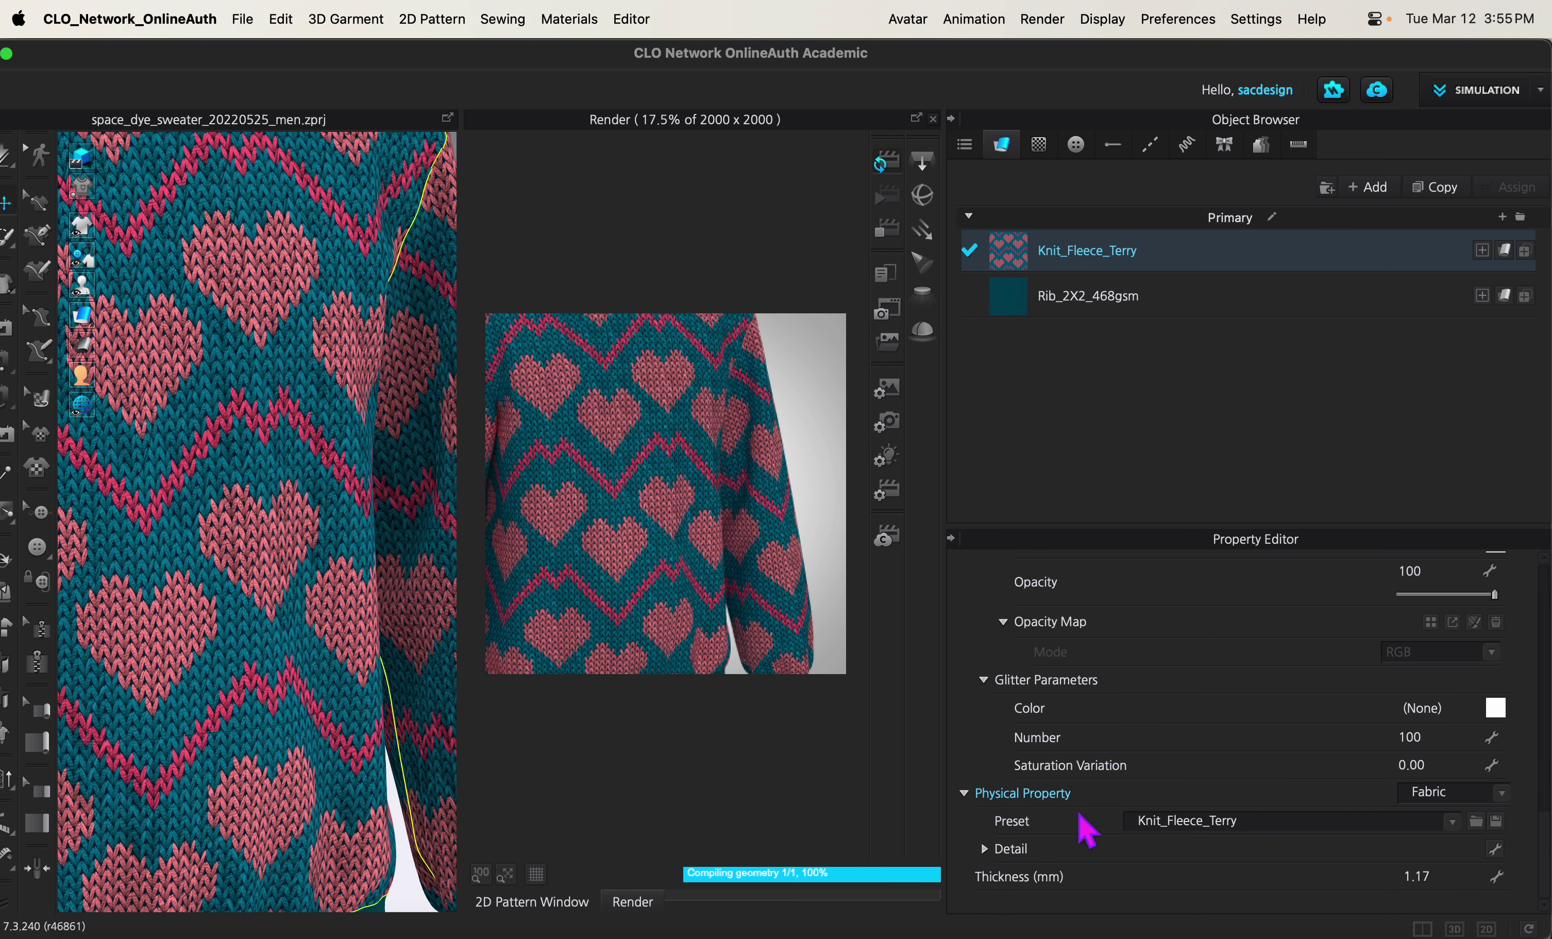
scroll(1087, 828, up, 8)
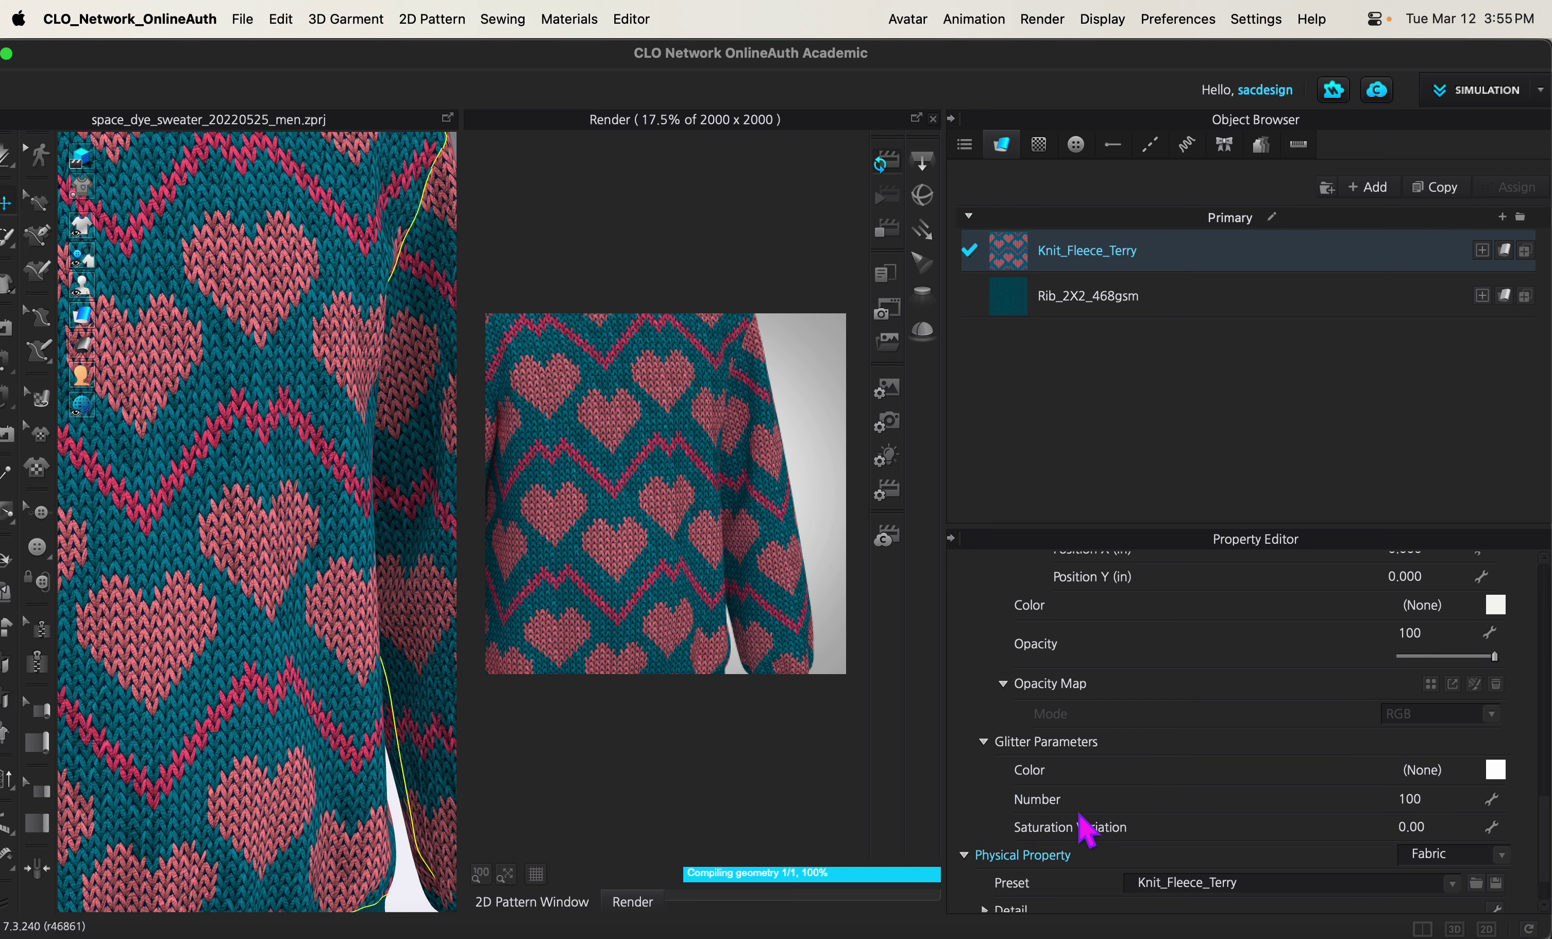
scroll(1069, 872, up, 8)
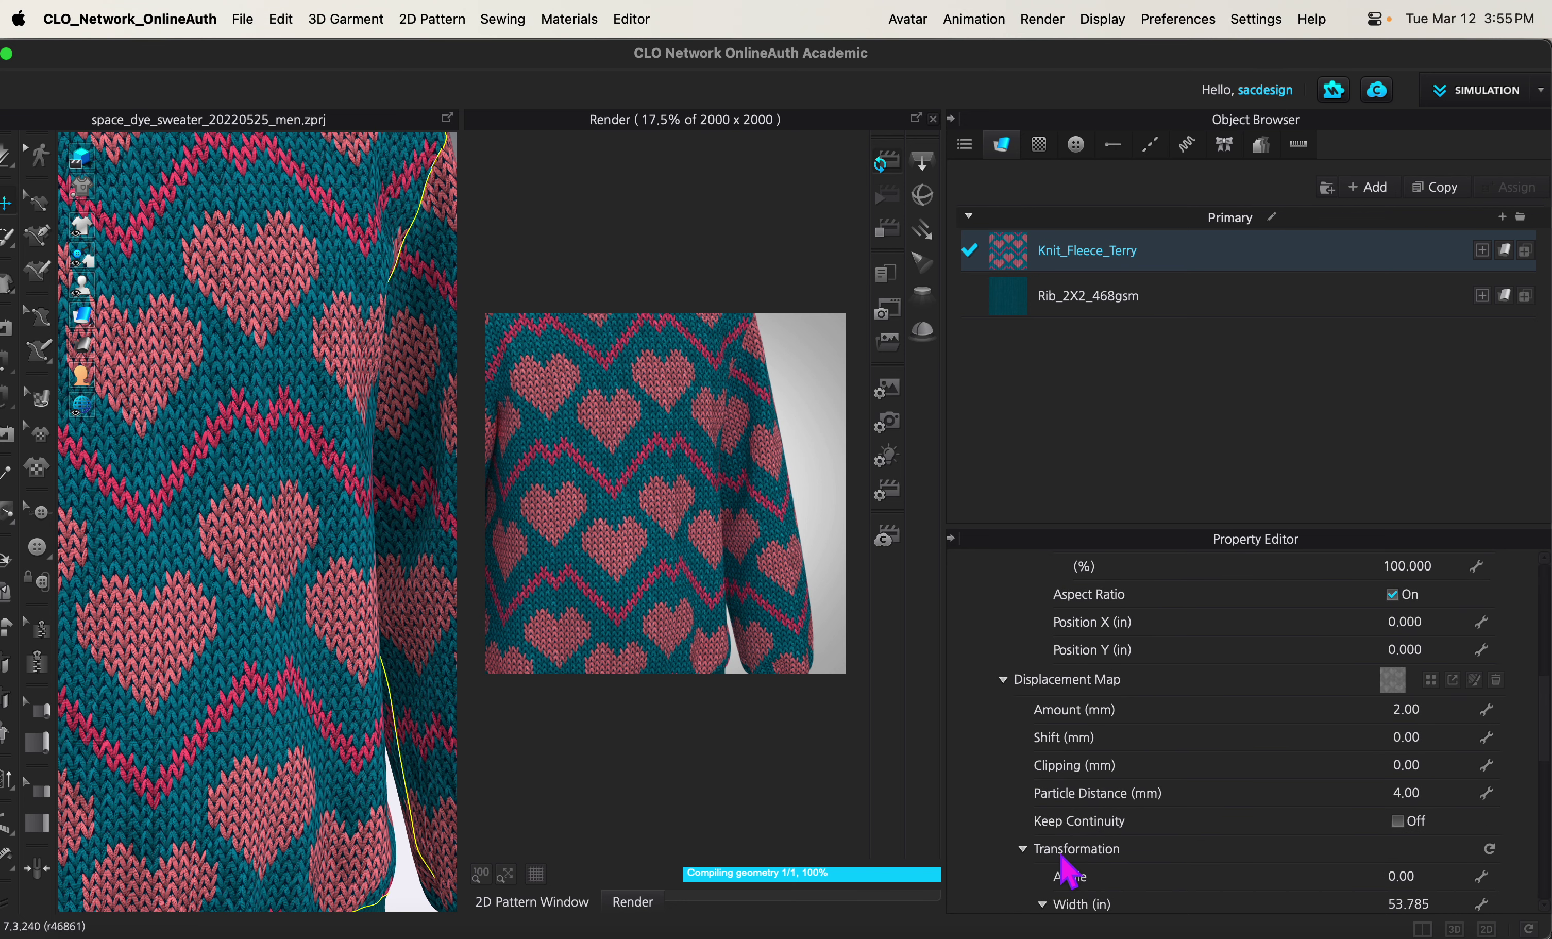